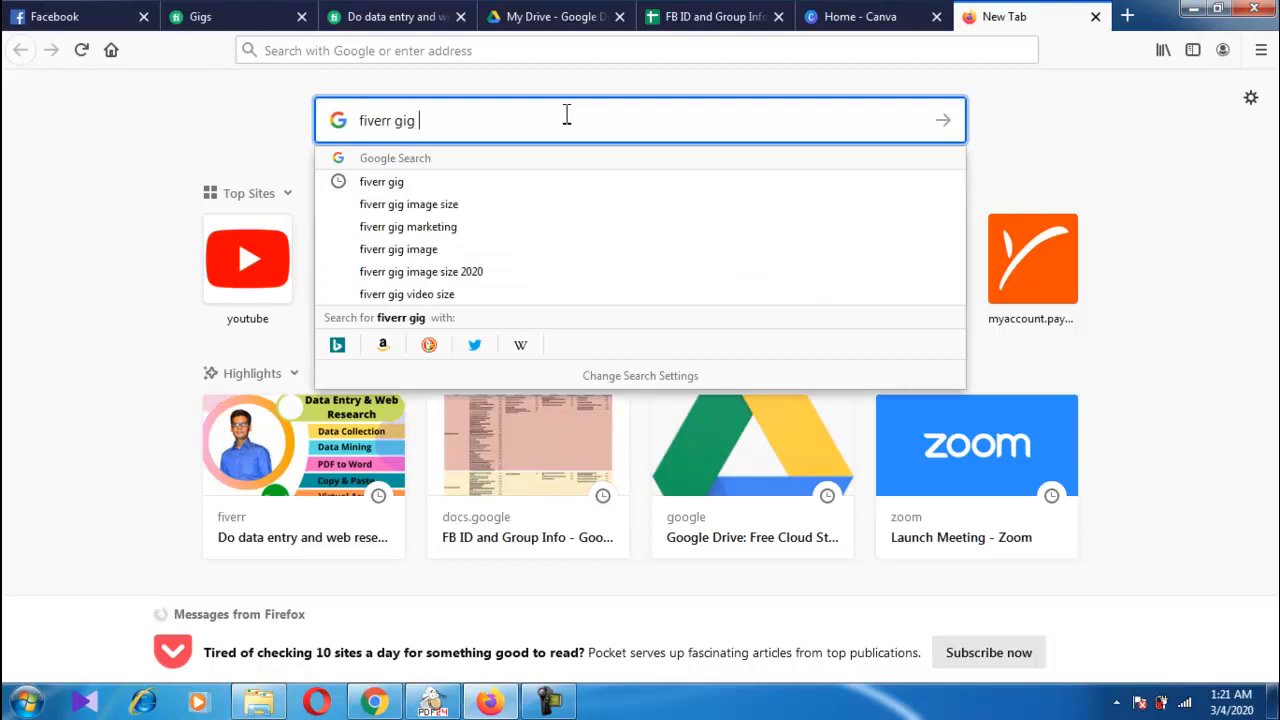
# - Search the web for "fiverr gig image size" and look through the results for a sizing guide
pyautogui.press('Down')
pyautogui.press('Down')
pyautogui.press('Return')
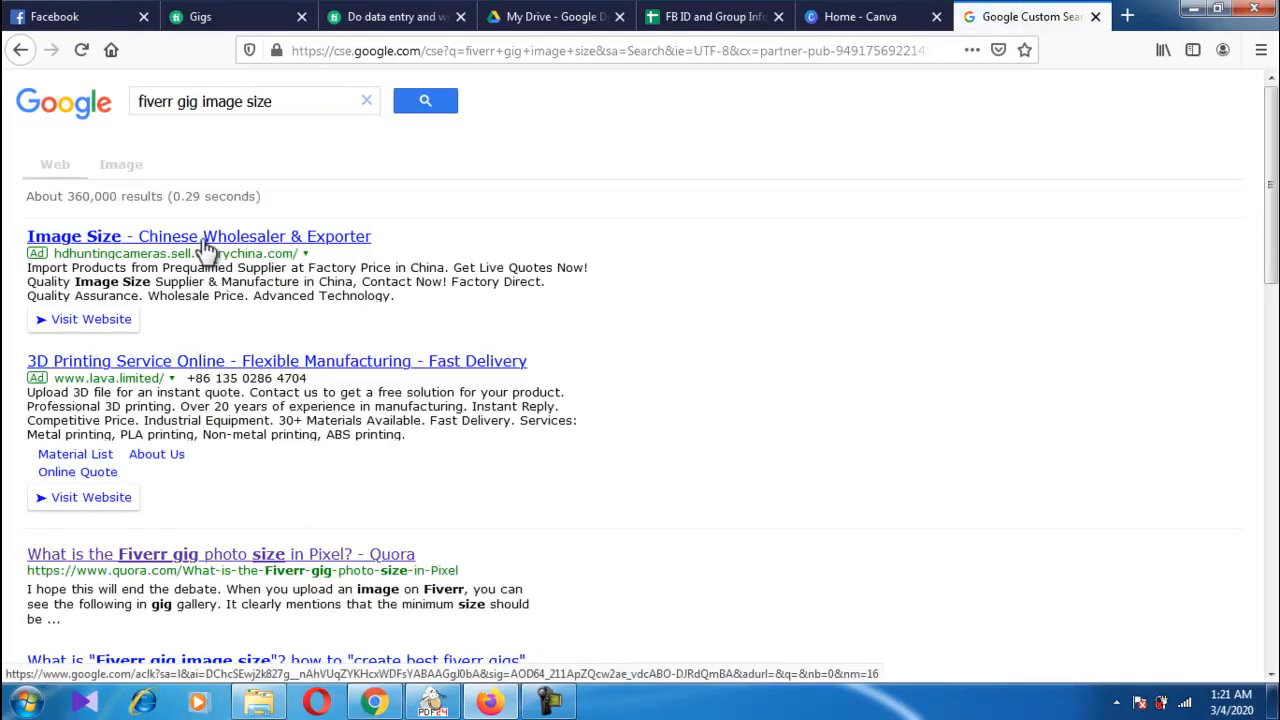
pyautogui.scroll(-5, 260, 491)
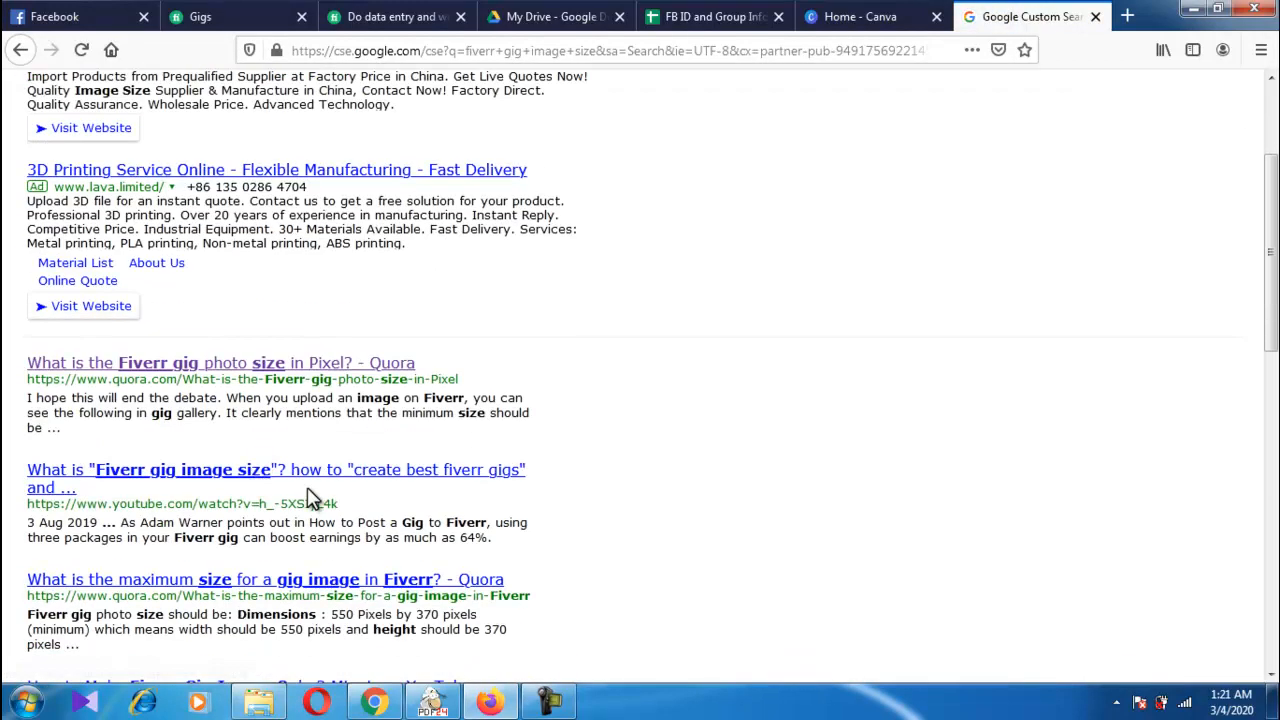
pyautogui.scroll(-2, 732, 567)
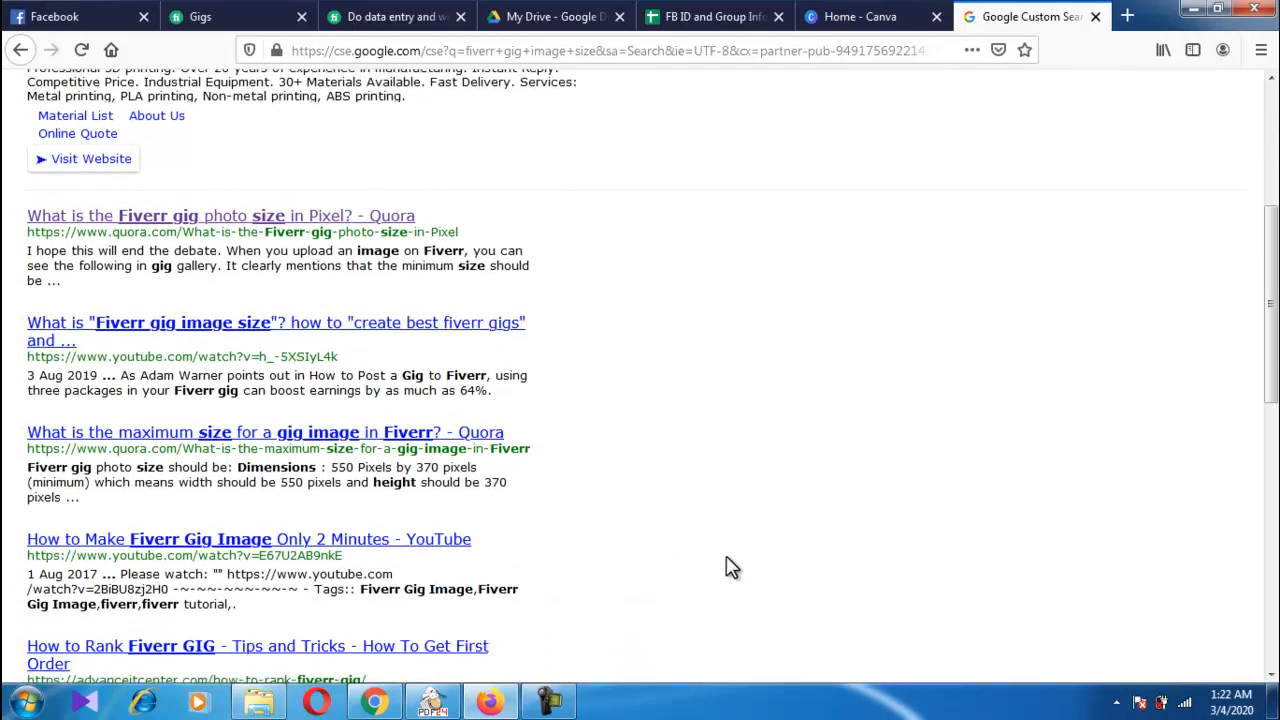
pyautogui.scroll(-4, 697, 549)
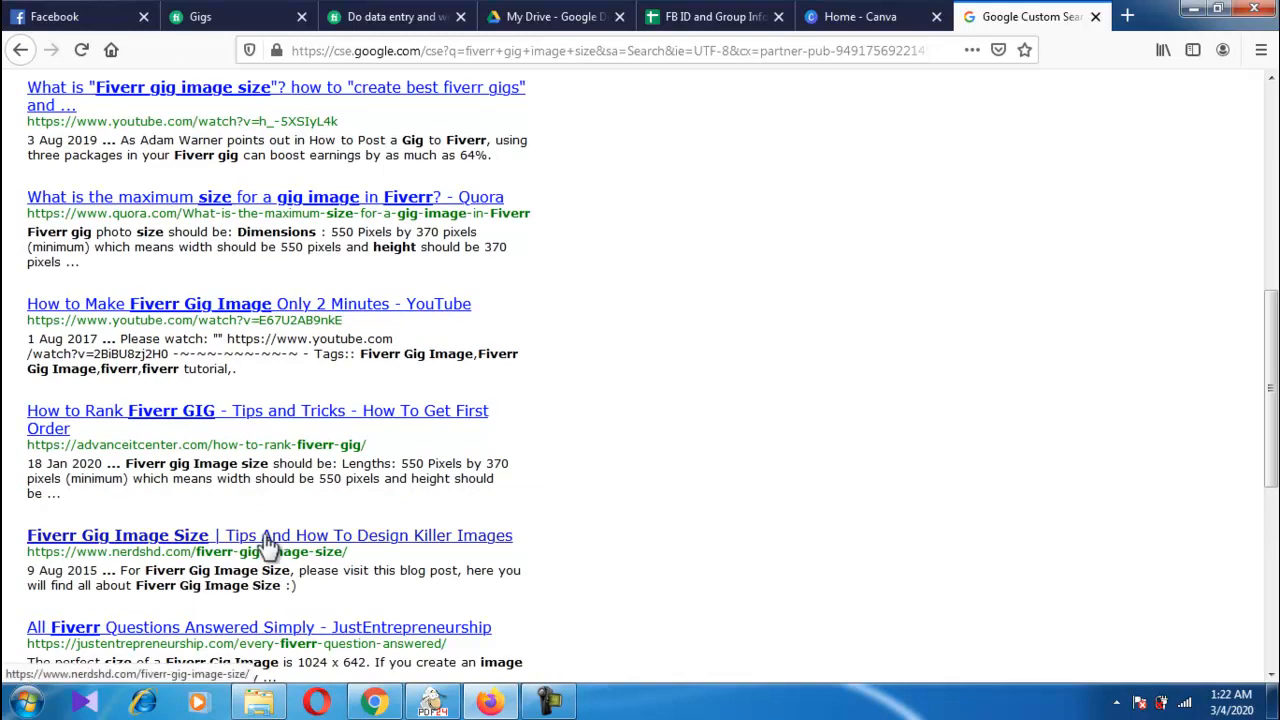
# - Open the nerdshd.com article on Fiverr gig image size and examine its recommended dimensions
pyautogui.click(265, 537)
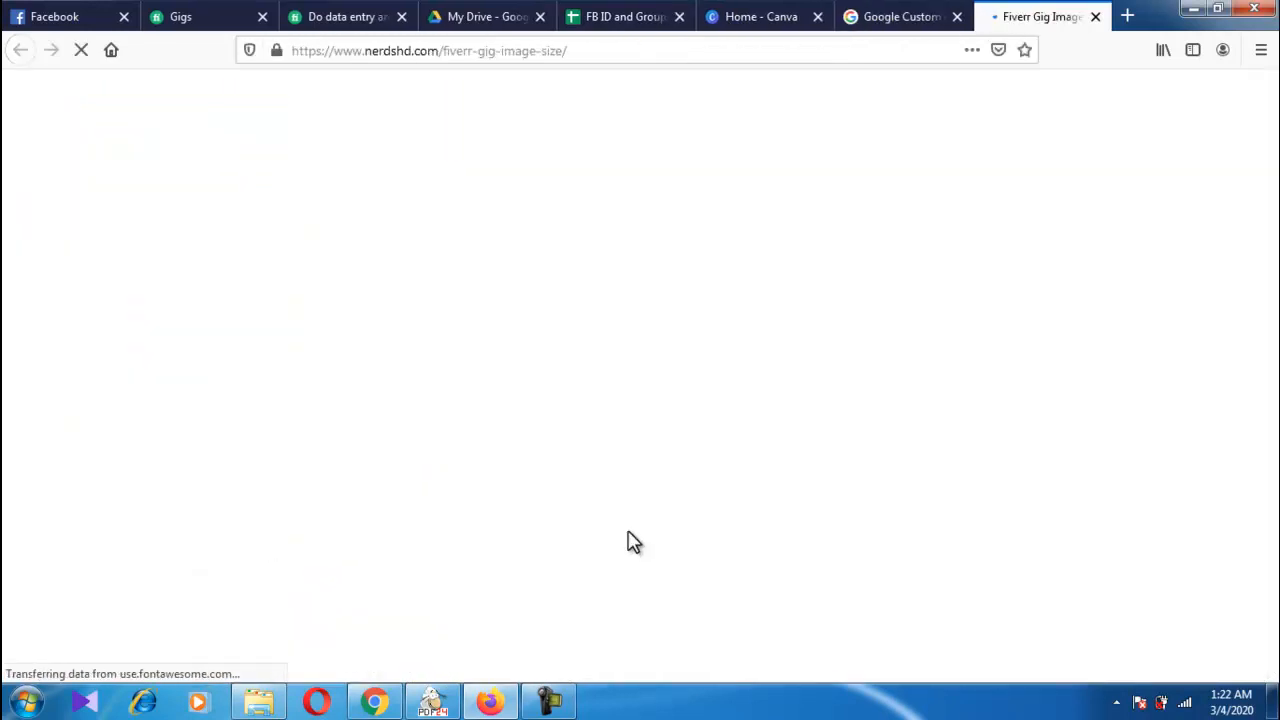
pyautogui.scroll(-3, 657, 500)
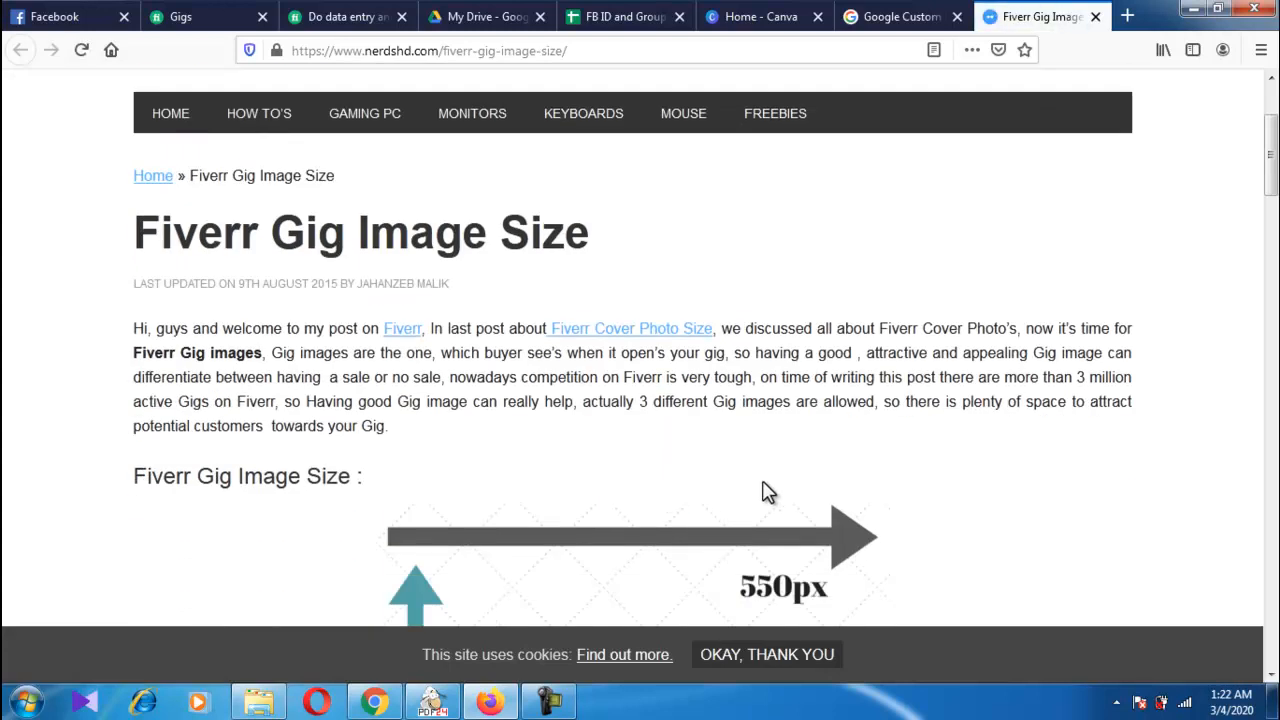
pyautogui.scroll(-6, 762, 490)
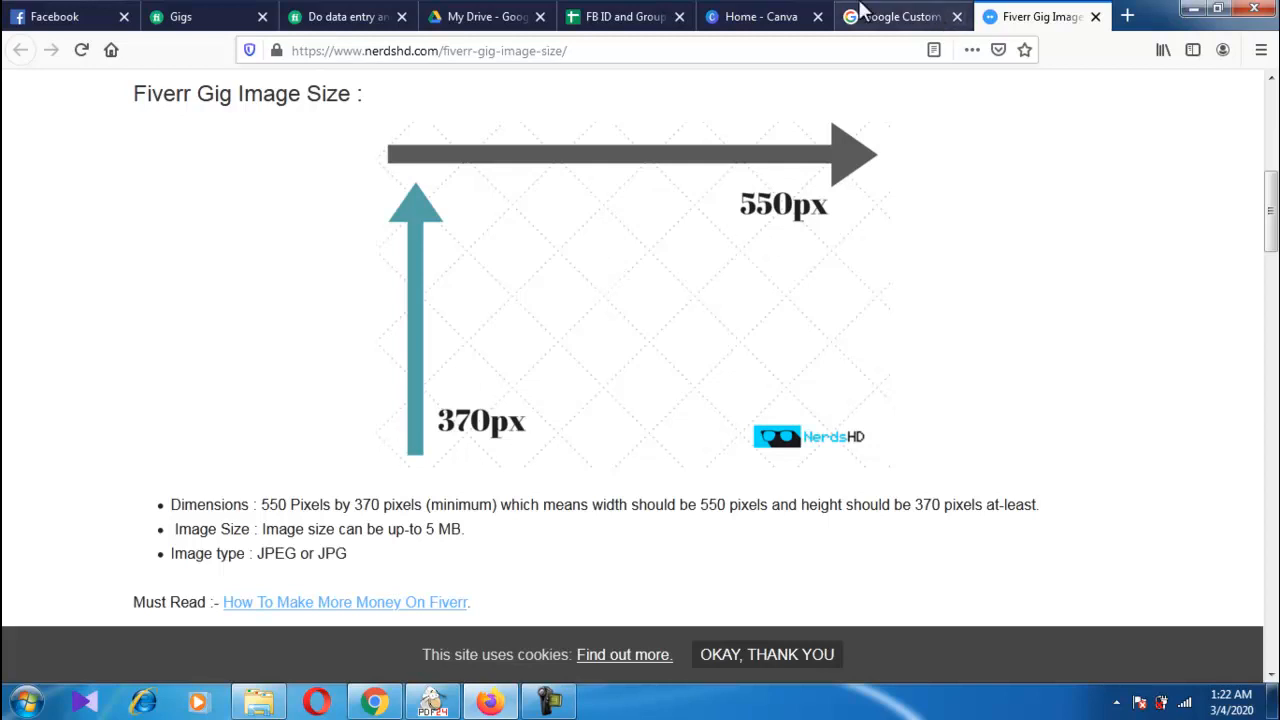
# - Switch to Canva and create a blank custom-size design of 550 × 370 px
pyautogui.click(733, 15)
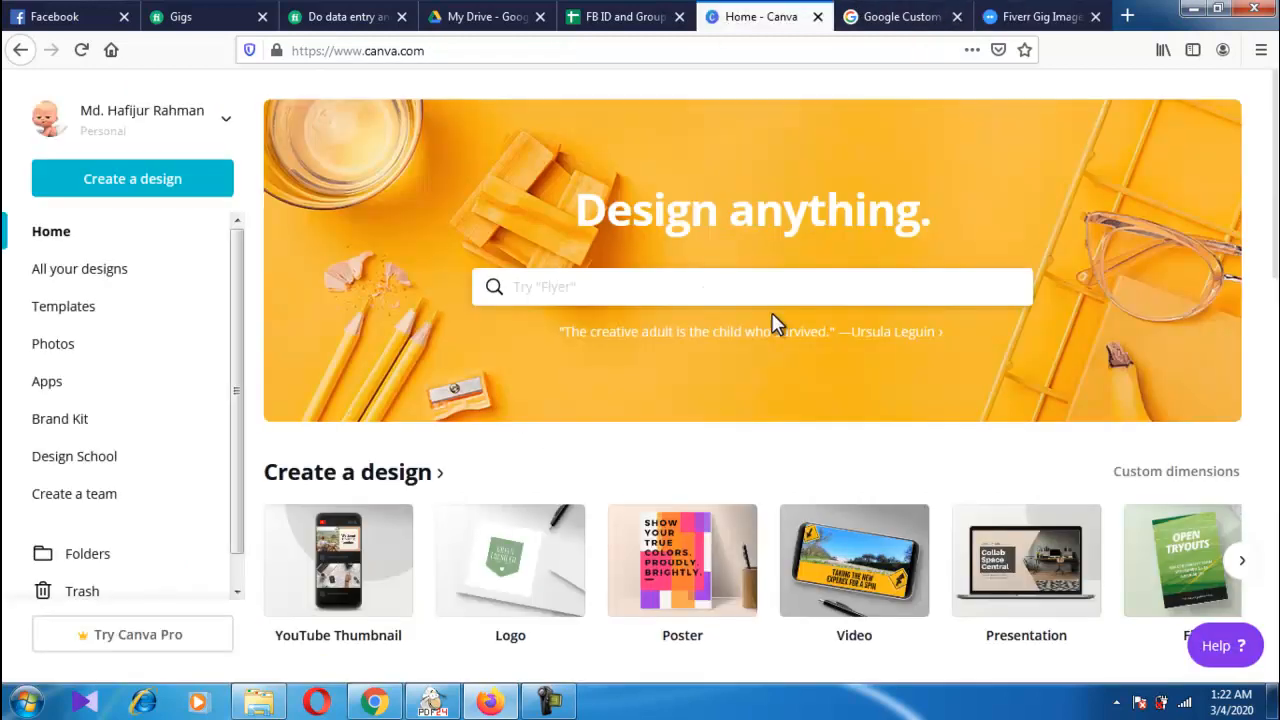
pyautogui.click(129, 181)
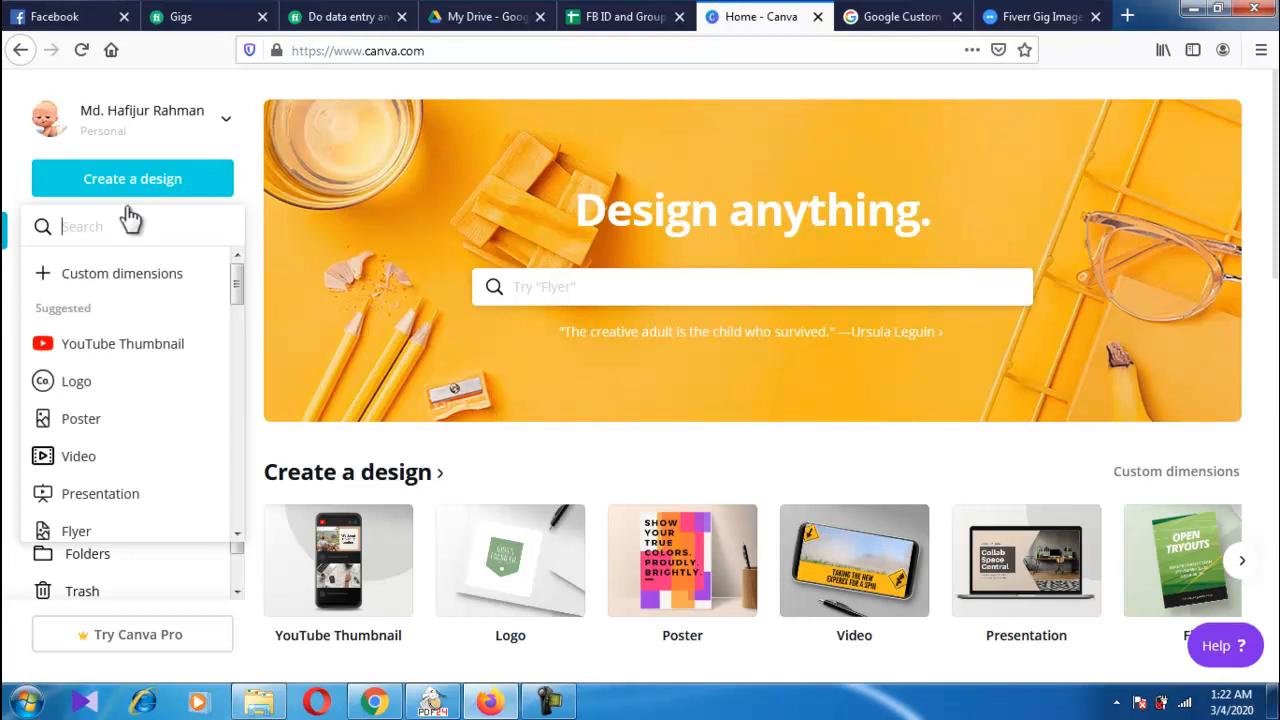
pyautogui.click(114, 273)
pyautogui.write('550')
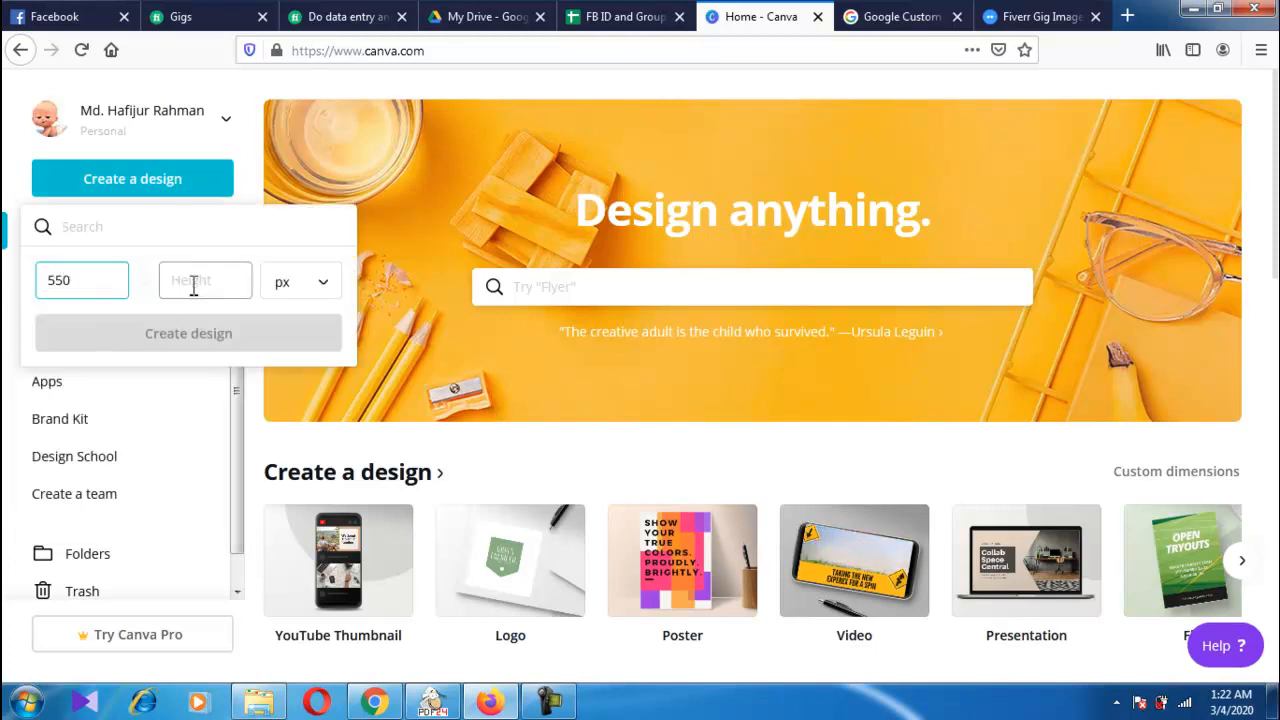
pyautogui.click(194, 282)
pyautogui.write('370')
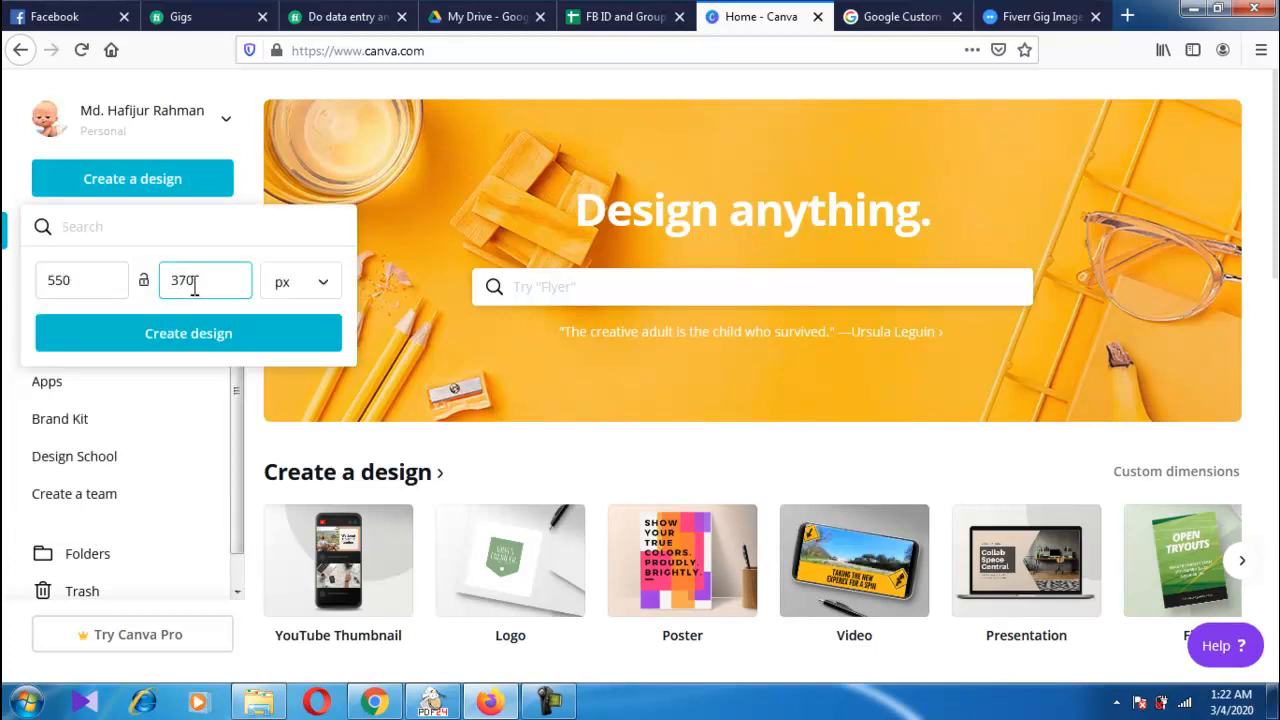
pyautogui.click(296, 286)
pyautogui.click(288, 281)
pyautogui.click(188, 333)
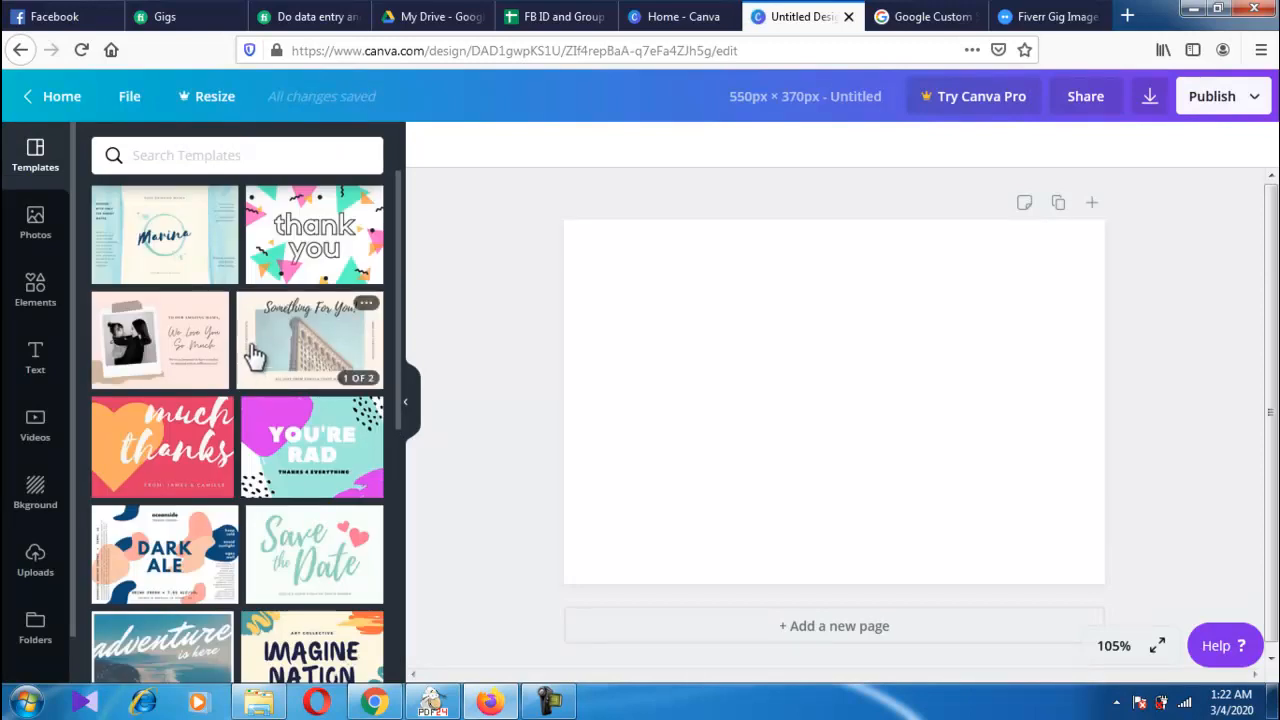
# - Add a circular picture frame, enlarge it beyond the page height, and position it over the left part of the canvas
pyautogui.click(36, 313)
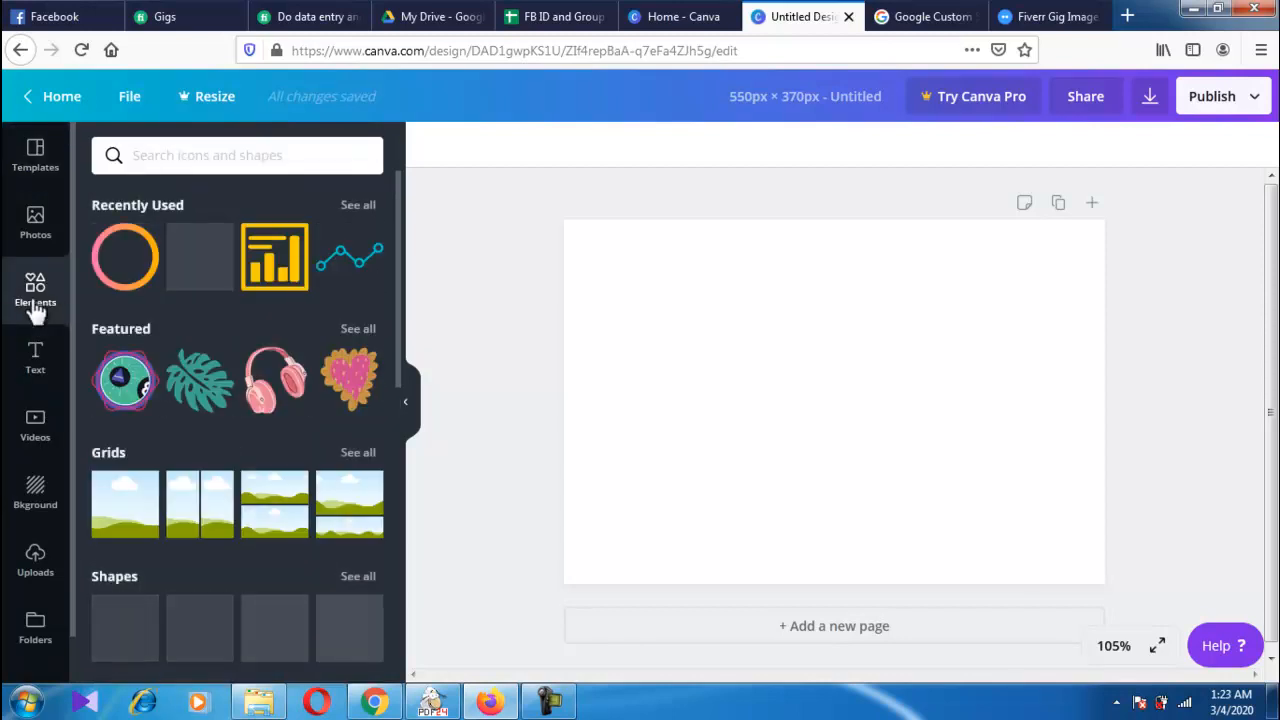
pyautogui.scroll(-3, 257, 457)
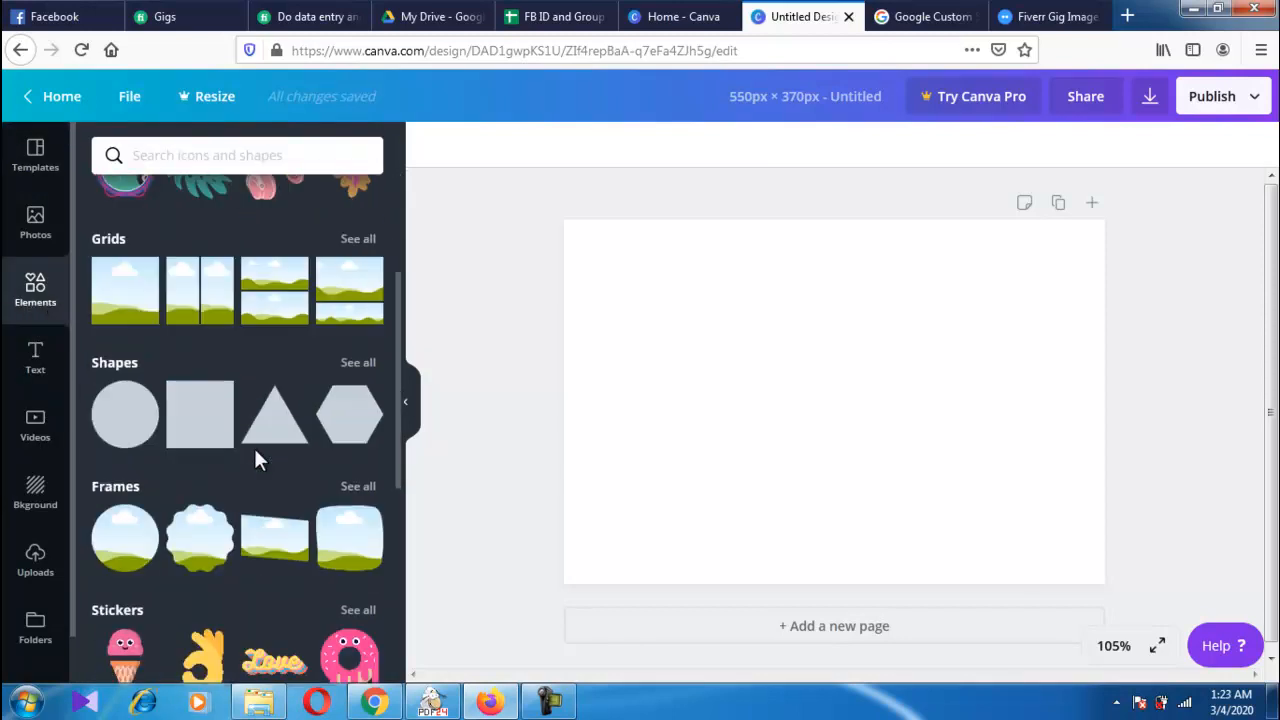
pyautogui.click(127, 543)
pyautogui.moveTo(1047, 191); pyautogui.dragTo(1091, 166)
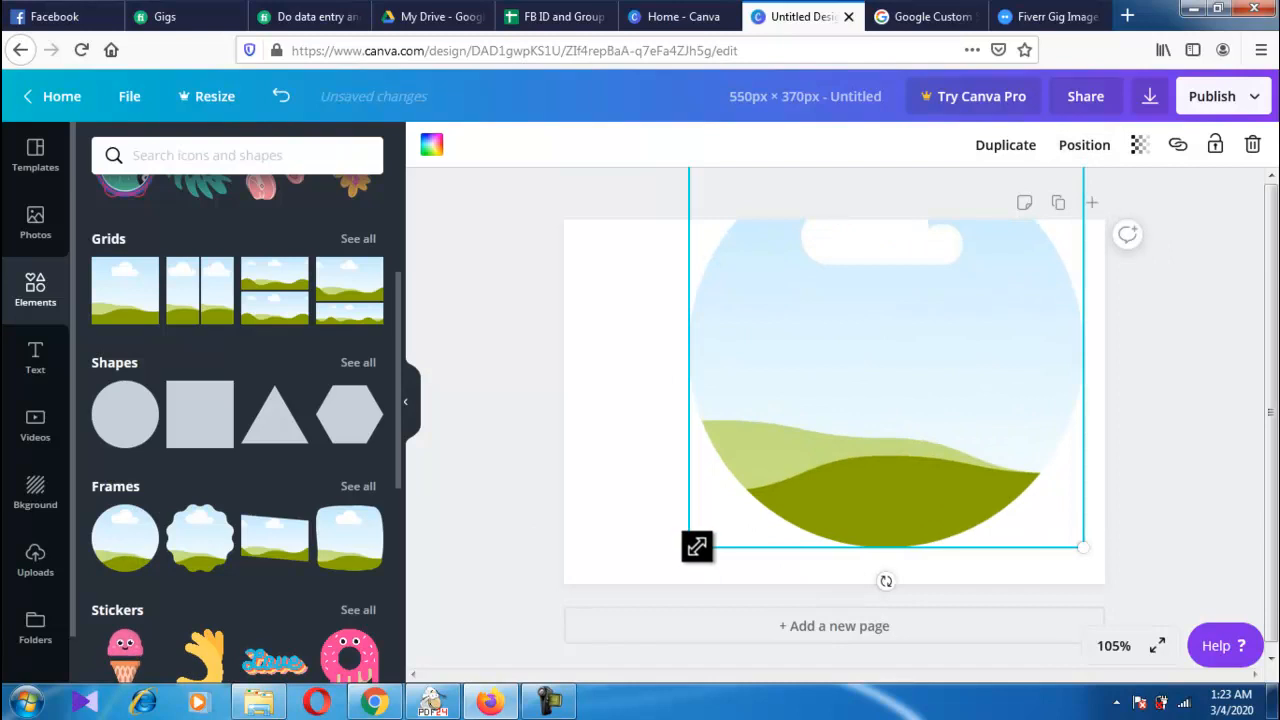
pyautogui.moveTo(697, 546); pyautogui.dragTo(609, 623)
pyautogui.moveTo(806, 451); pyautogui.dragTo(599, 471)
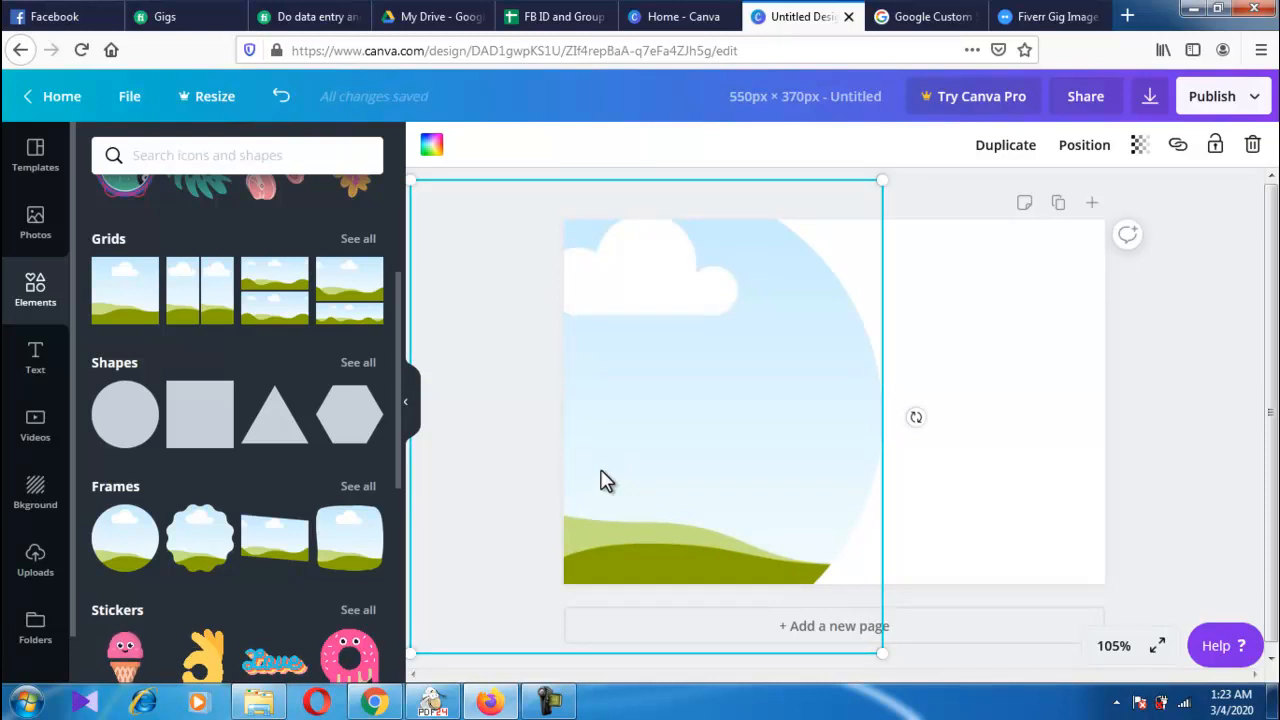
pyautogui.moveTo(726, 402)
pyautogui.mouseDown()
pyautogui.moveTo(737, 394)
pyautogui.moveTo(715, 392)
pyautogui.moveTo(740, 400)
pyautogui.mouseUp()
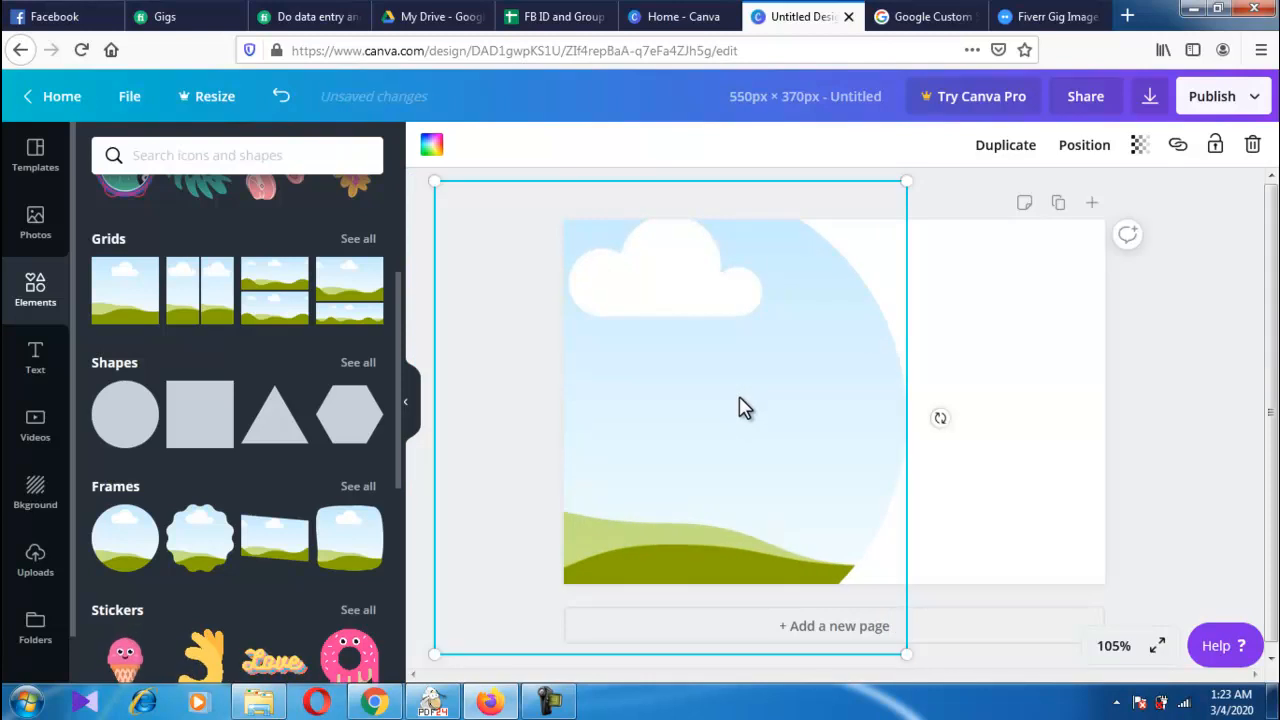
pyautogui.click(931, 374)
# - Add the recently used olive pill-shaped bar, shrink it, and place it in the canvas's upper right
pyautogui.scroll(3, 217, 266)
pyautogui.click(212, 260)
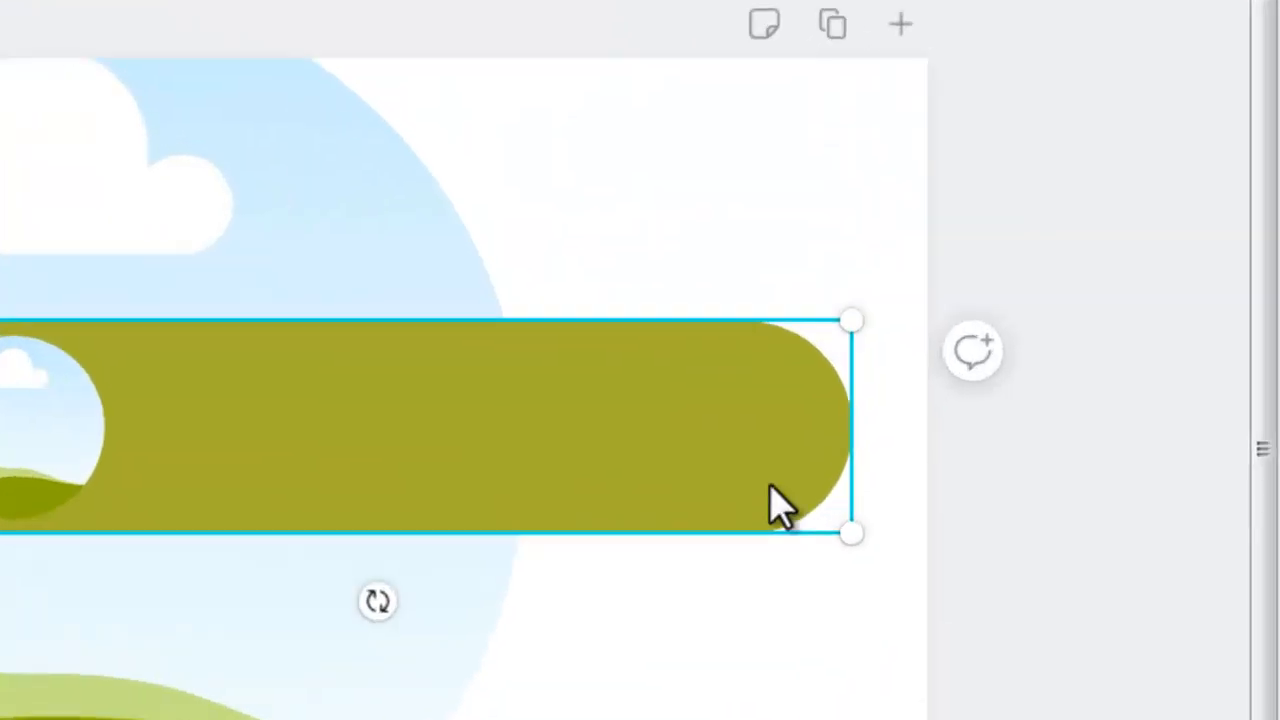
pyautogui.moveTo(930, 403); pyautogui.dragTo(959, 324)
pyautogui.moveTo(603, 258); pyautogui.dragTo(597, 263)
pyautogui.moveTo(874, 126); pyautogui.dragTo(566, 220)
pyautogui.moveTo(294, 266); pyautogui.dragTo(597, 169)
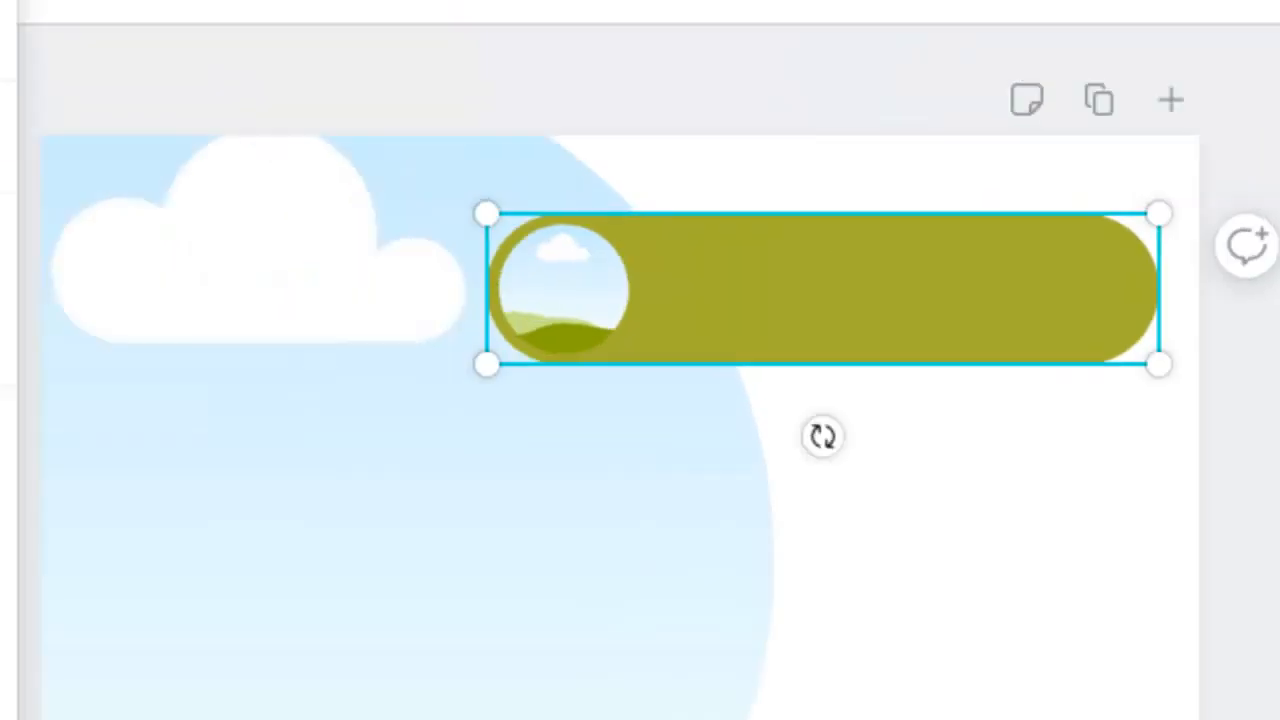
# - Show the print bleed around the design, switching the margins on and back off
pyautogui.click(131, 206)
pyautogui.click(222, 602)
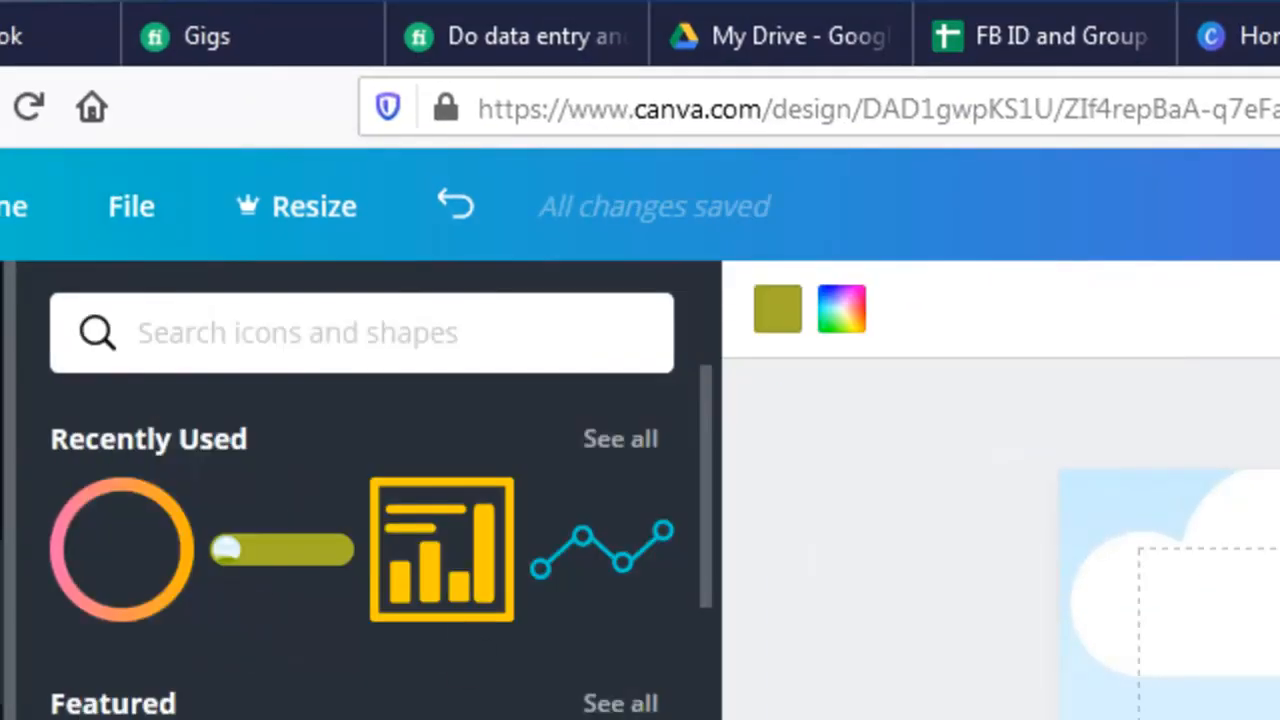
pyautogui.click(131, 225)
pyautogui.click(207, 670)
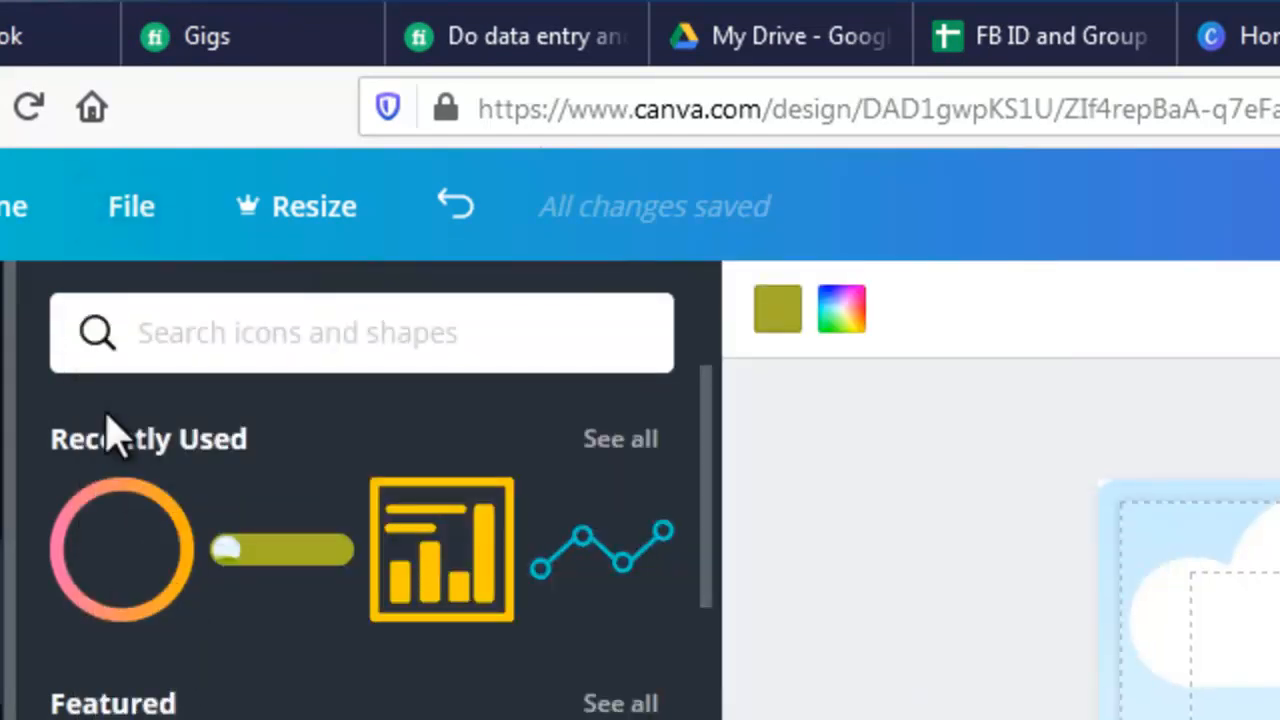
pyautogui.click(133, 210)
pyautogui.click(189, 586)
# - Adjust the olive bar's position in the canvas's upper right so it stays inside the dashed guide
pyautogui.moveTo(1106, 374); pyautogui.dragTo(1103, 346)
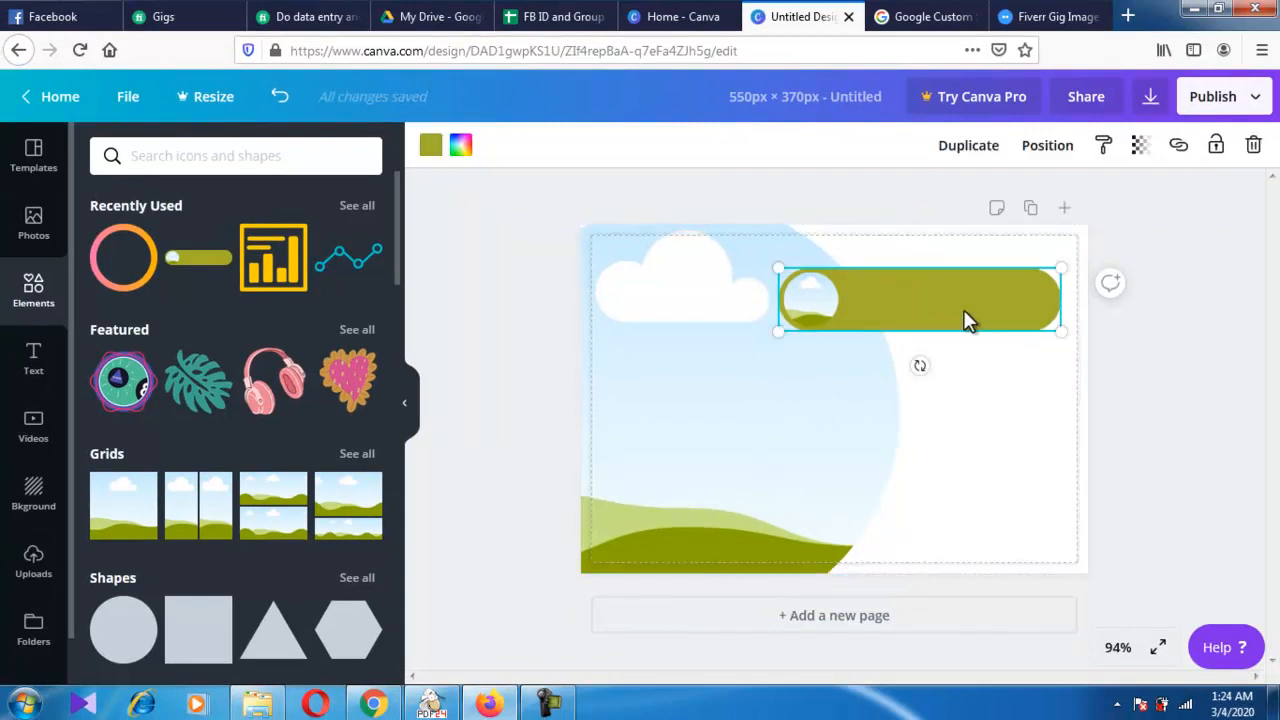
pyautogui.moveTo(967, 296); pyautogui.dragTo(976, 318)
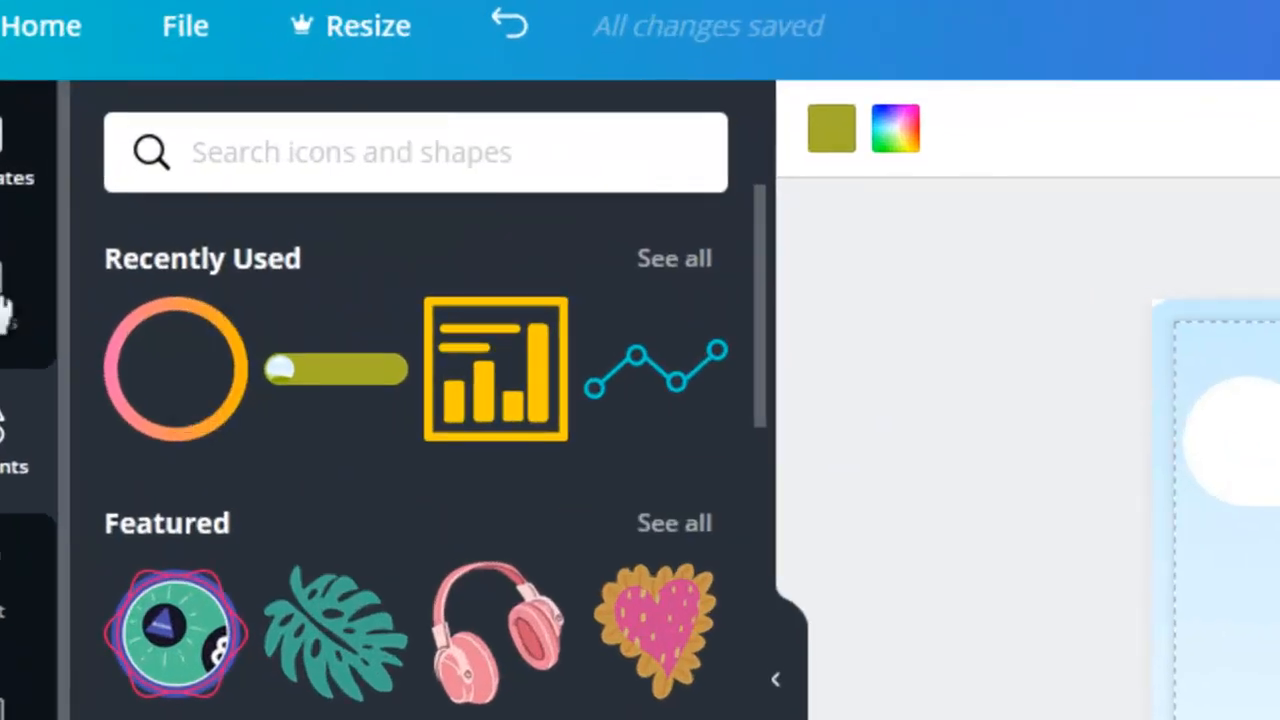
# - Add a subheading text box to the design and set its font to Abibas
pyautogui.click(12, 572)
pyautogui.click(392, 497)
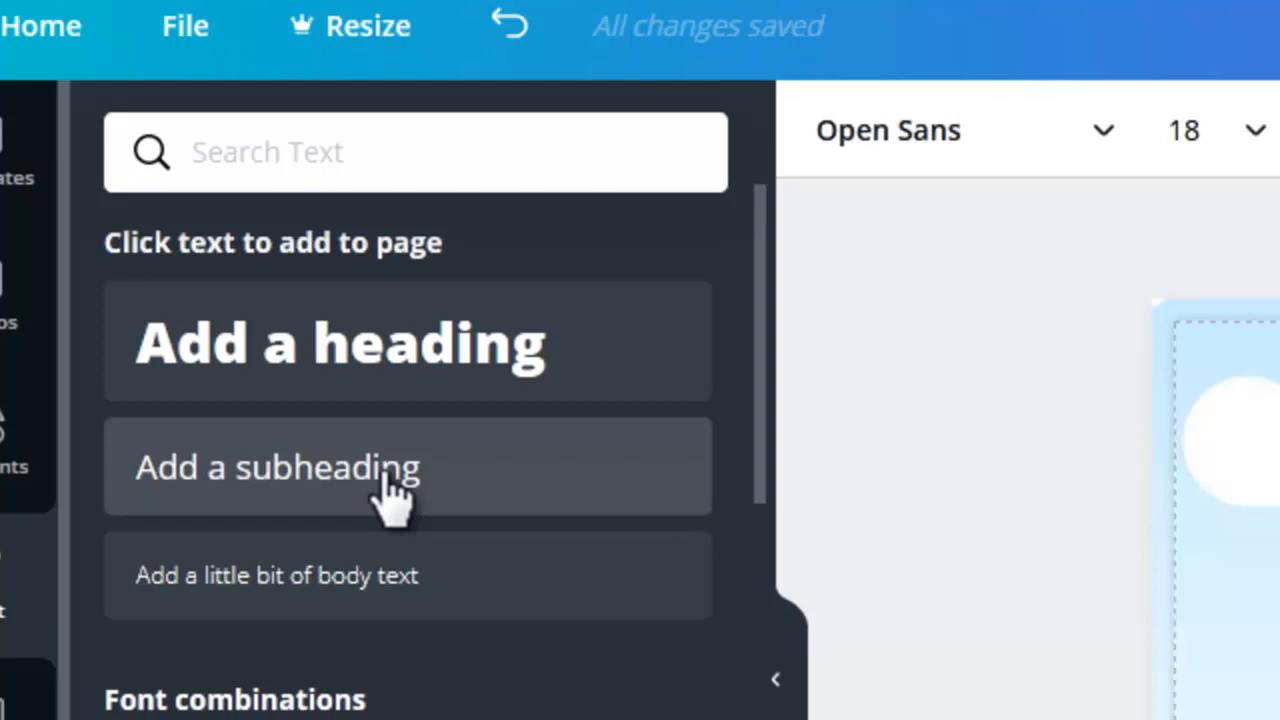
pyautogui.click(1104, 133)
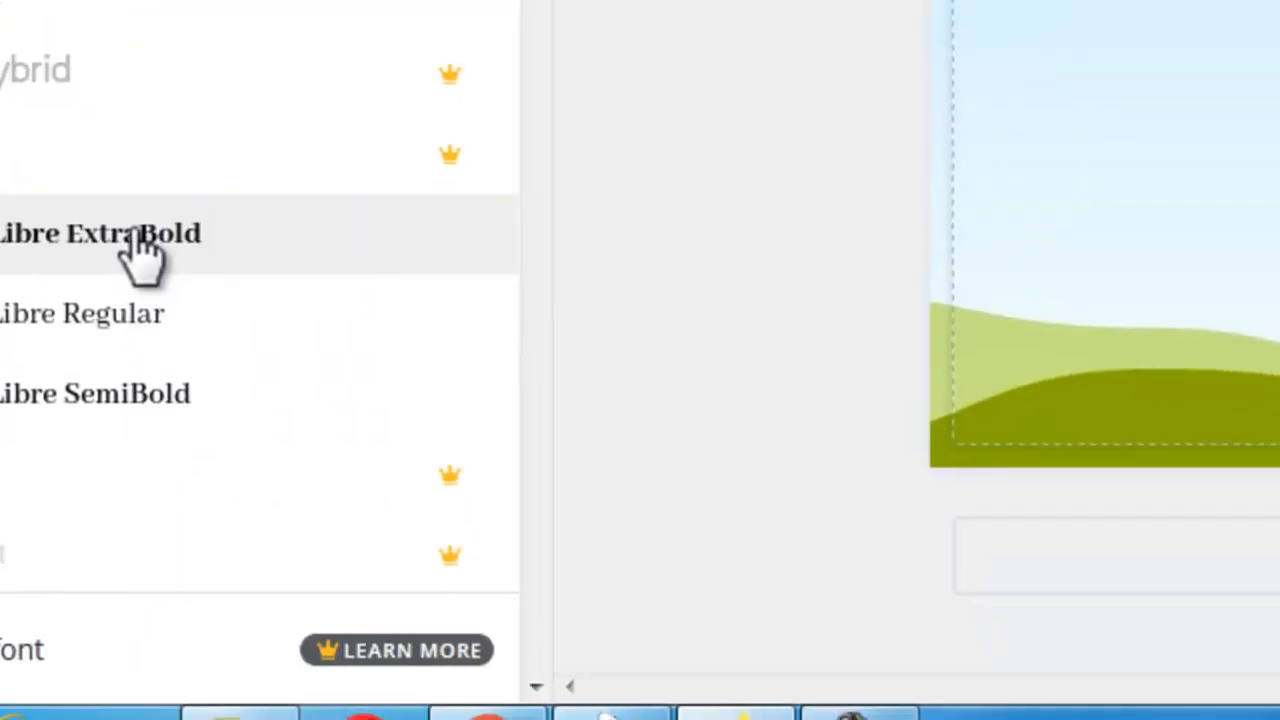
pyautogui.click(138, 228)
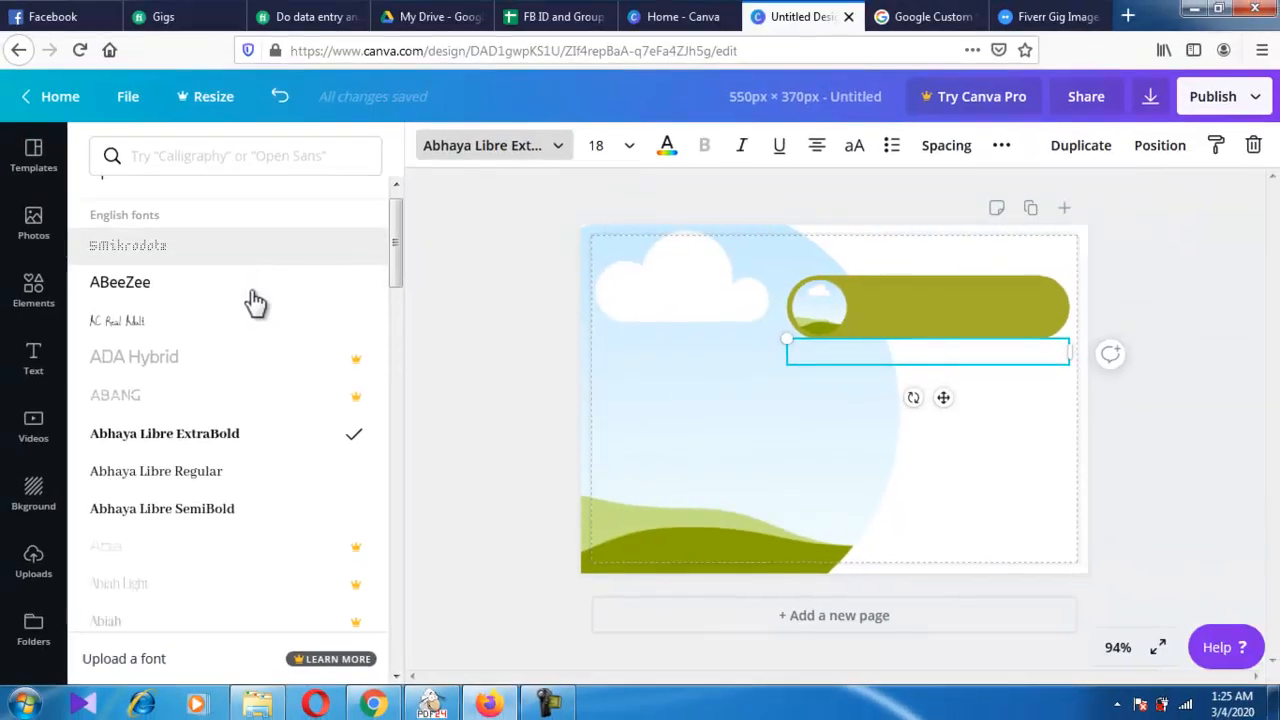
pyautogui.scroll(-3, 249, 303)
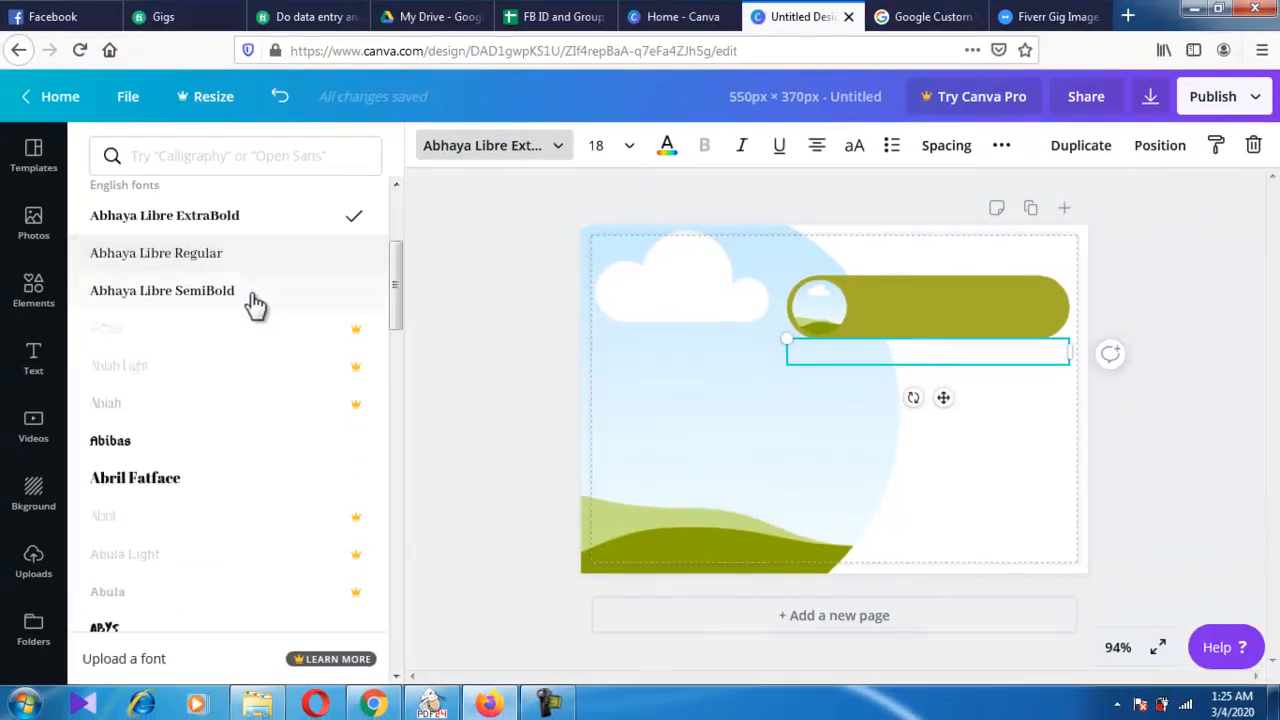
pyautogui.click(132, 445)
# - Enter PROFESSIONAL SERVICE in the subheading and move the text onto the olive bar
pyautogui.write('pr')
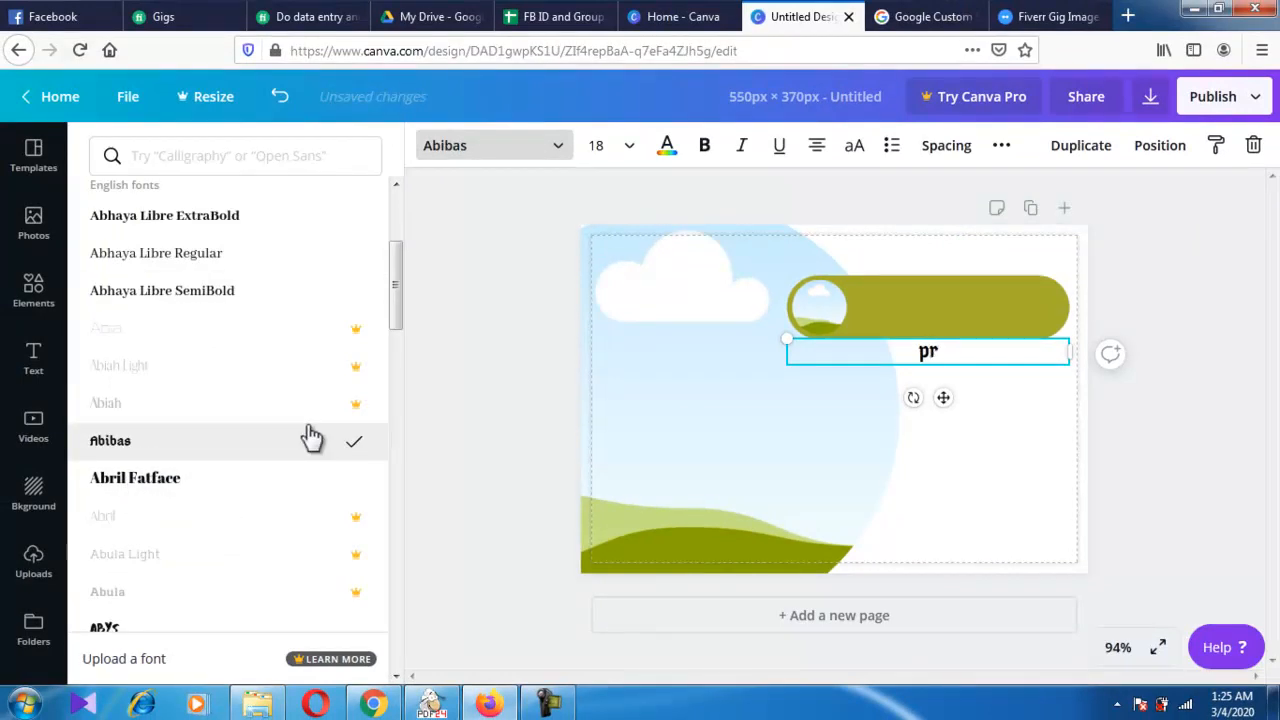
pyautogui.write('ofessiona')
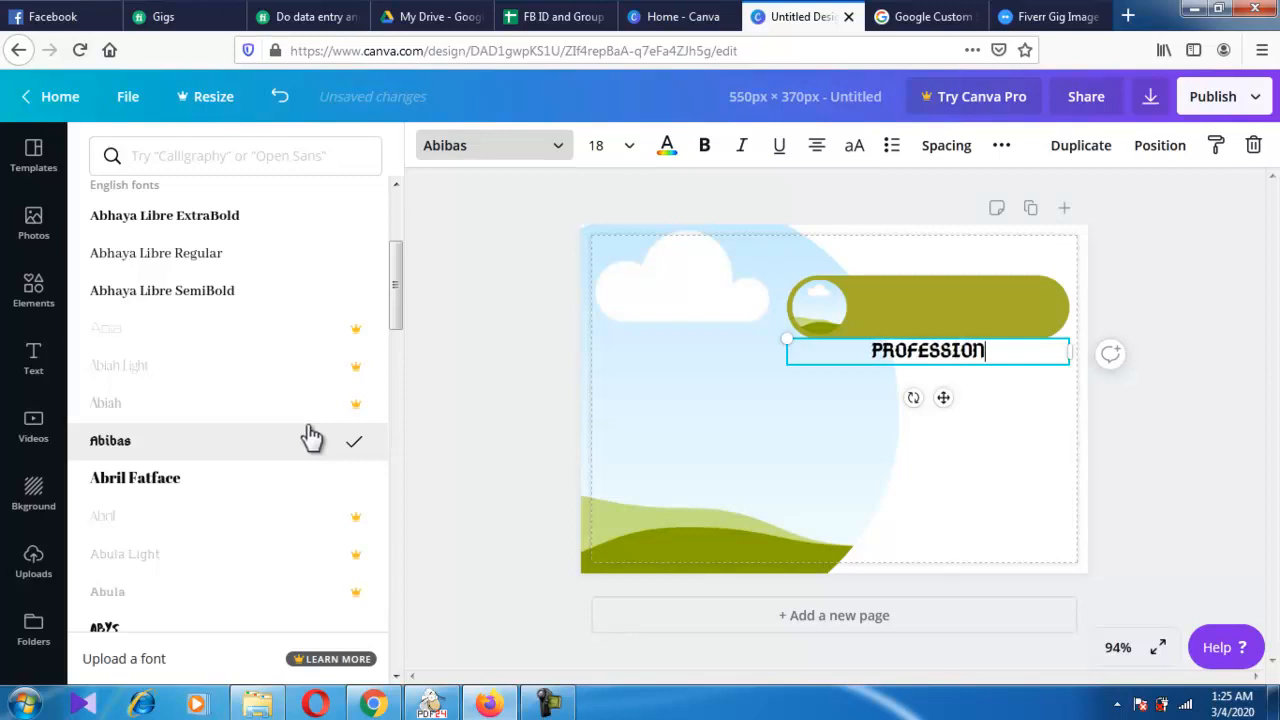
pyautogui.write('l servuc')
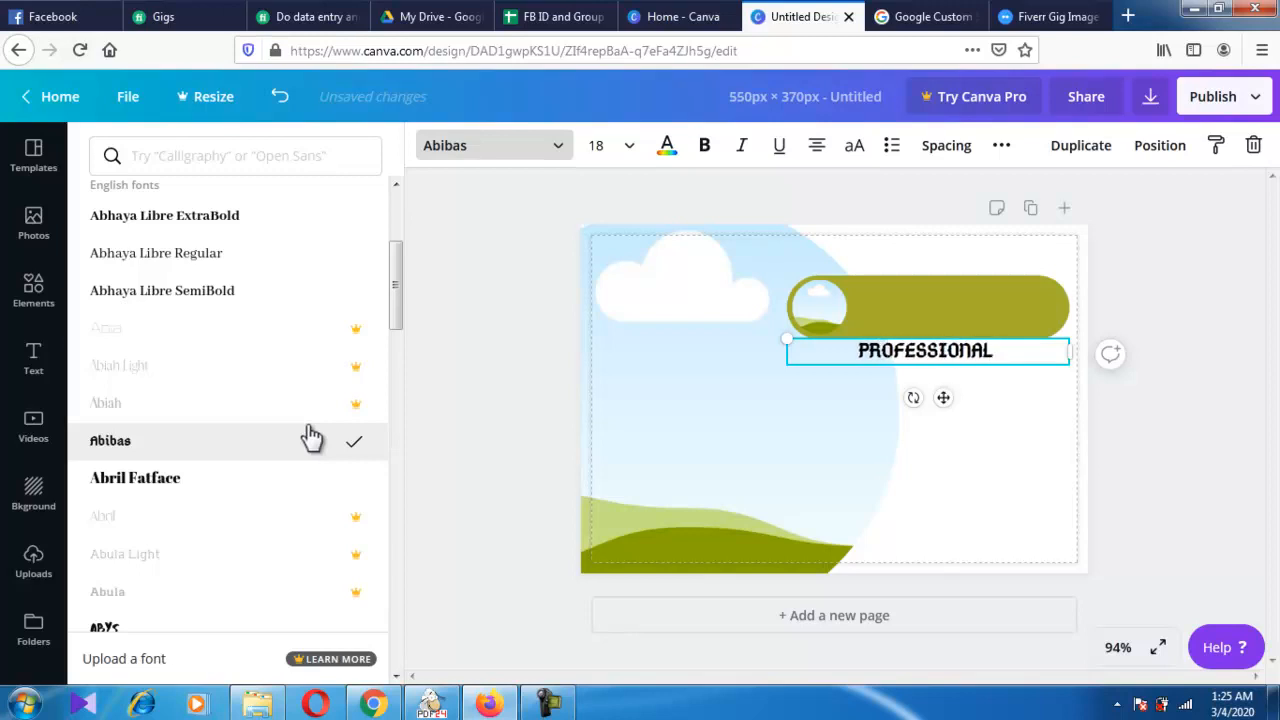
pyautogui.press('BackSpace')
pyautogui.press('BackSpace')
pyautogui.press('BackSpace')
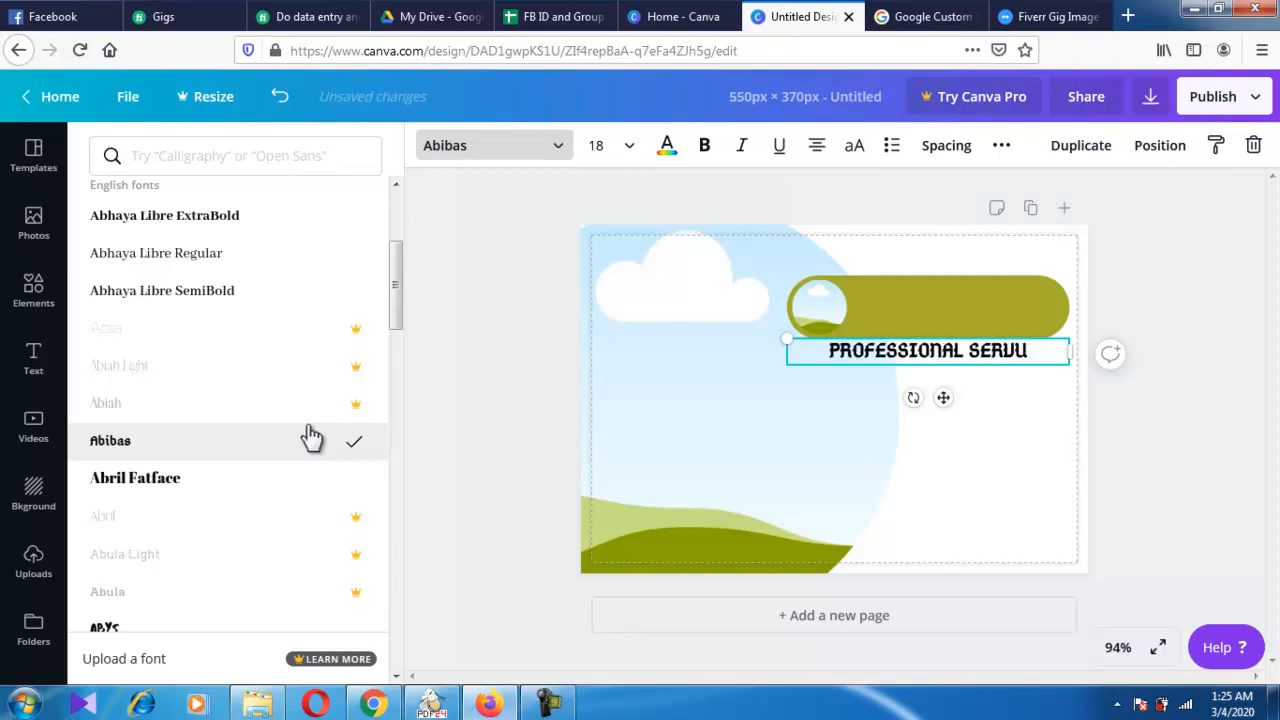
pyautogui.write('vice')
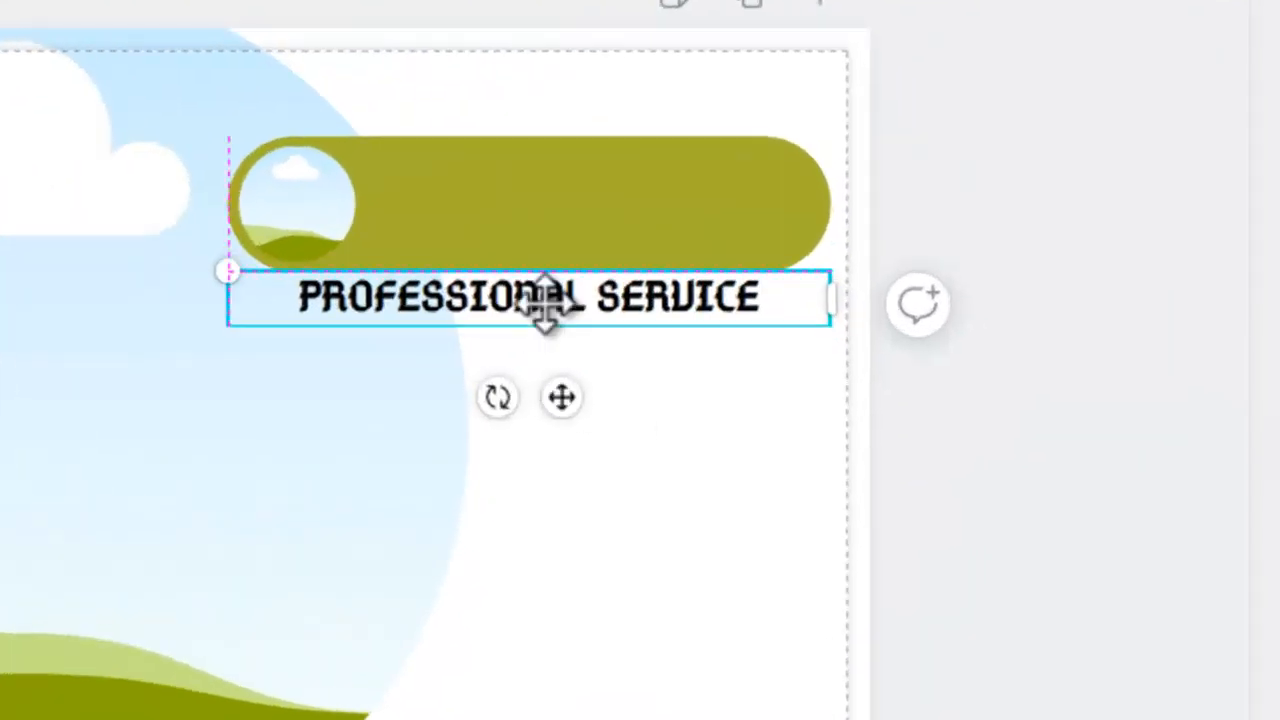
pyautogui.moveTo(545, 303); pyautogui.dragTo(580, 198)
pyautogui.click(618, 413)
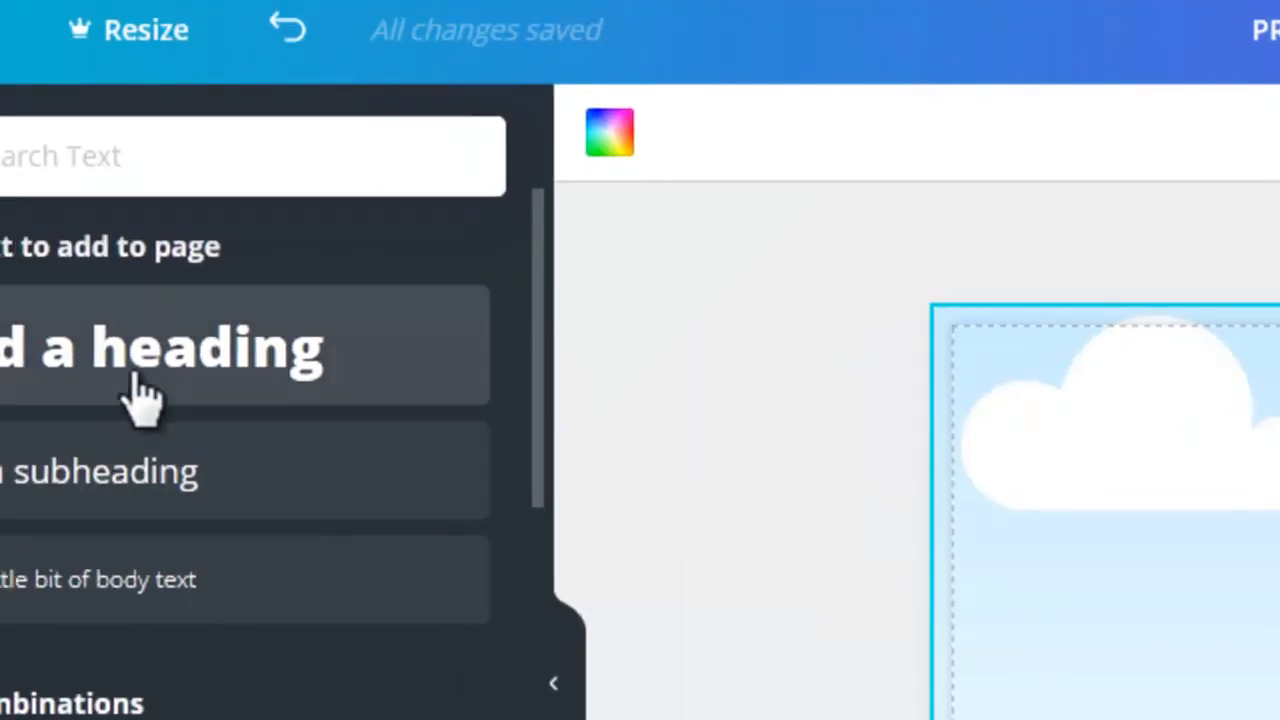
# - Add a heading to the design and enter Data Entry & Web Research on two lines
pyautogui.click(200, 390)
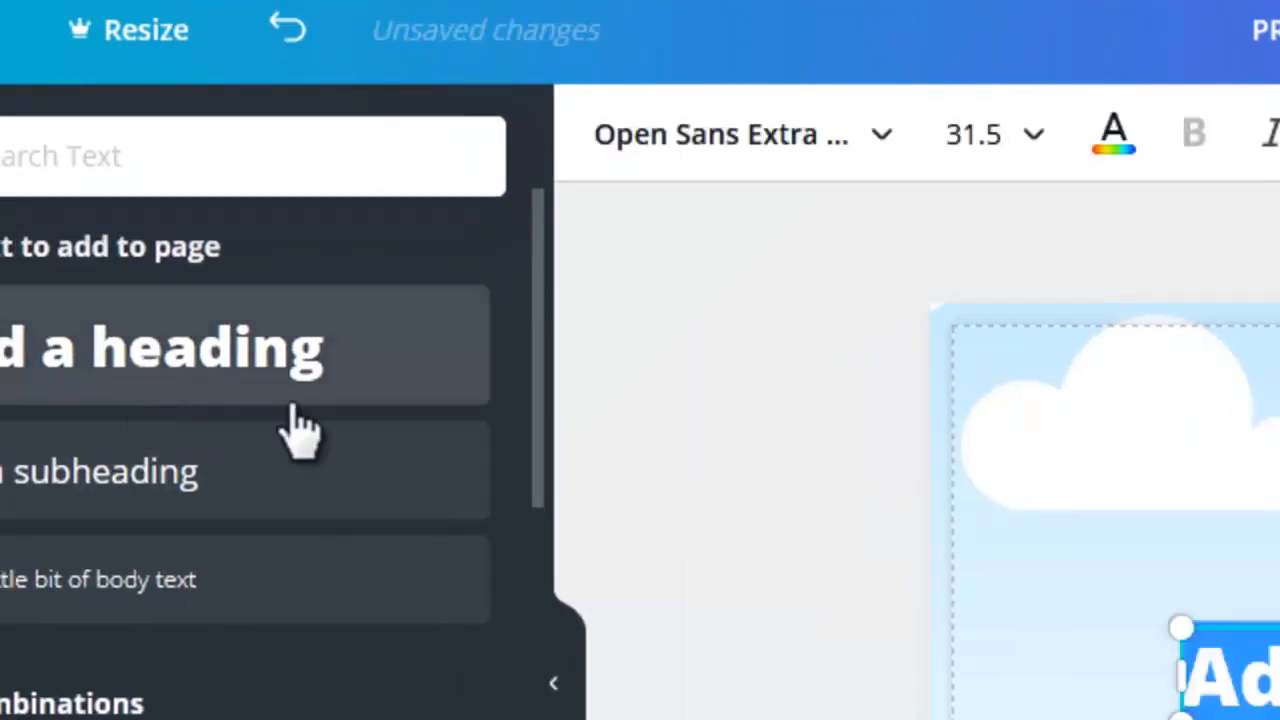
pyautogui.press('Delete')
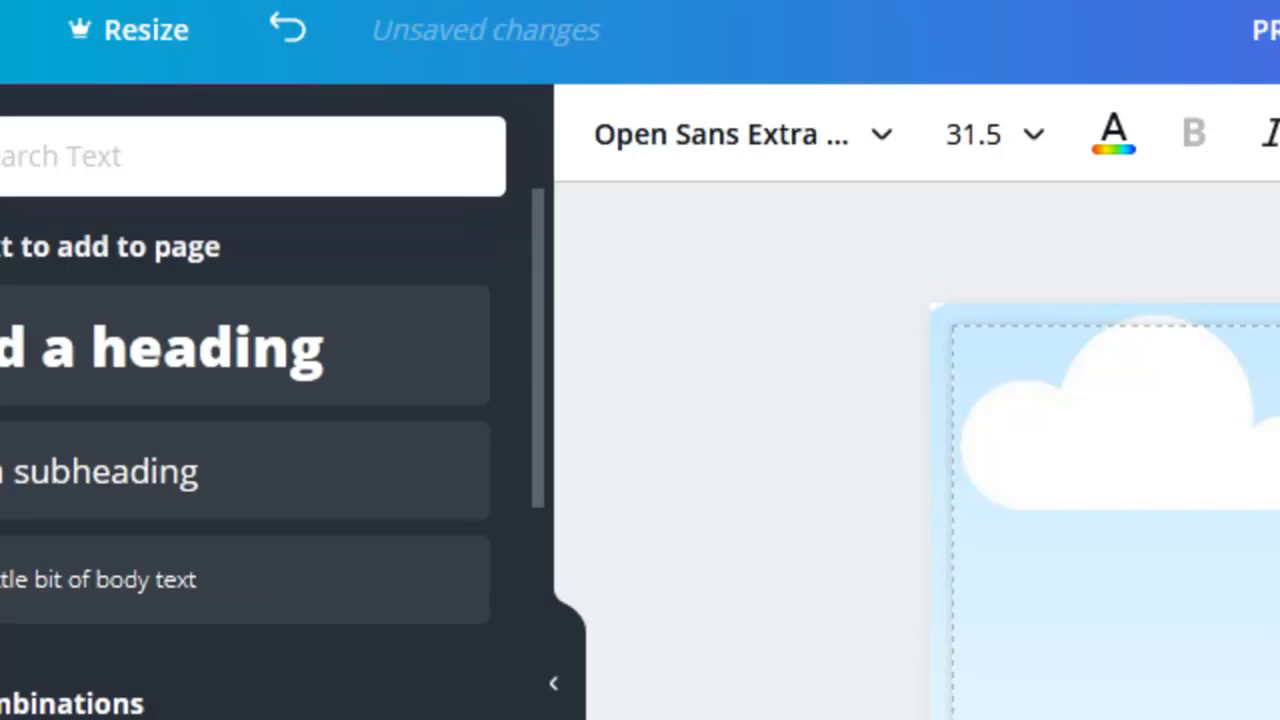
pyautogui.write('D')
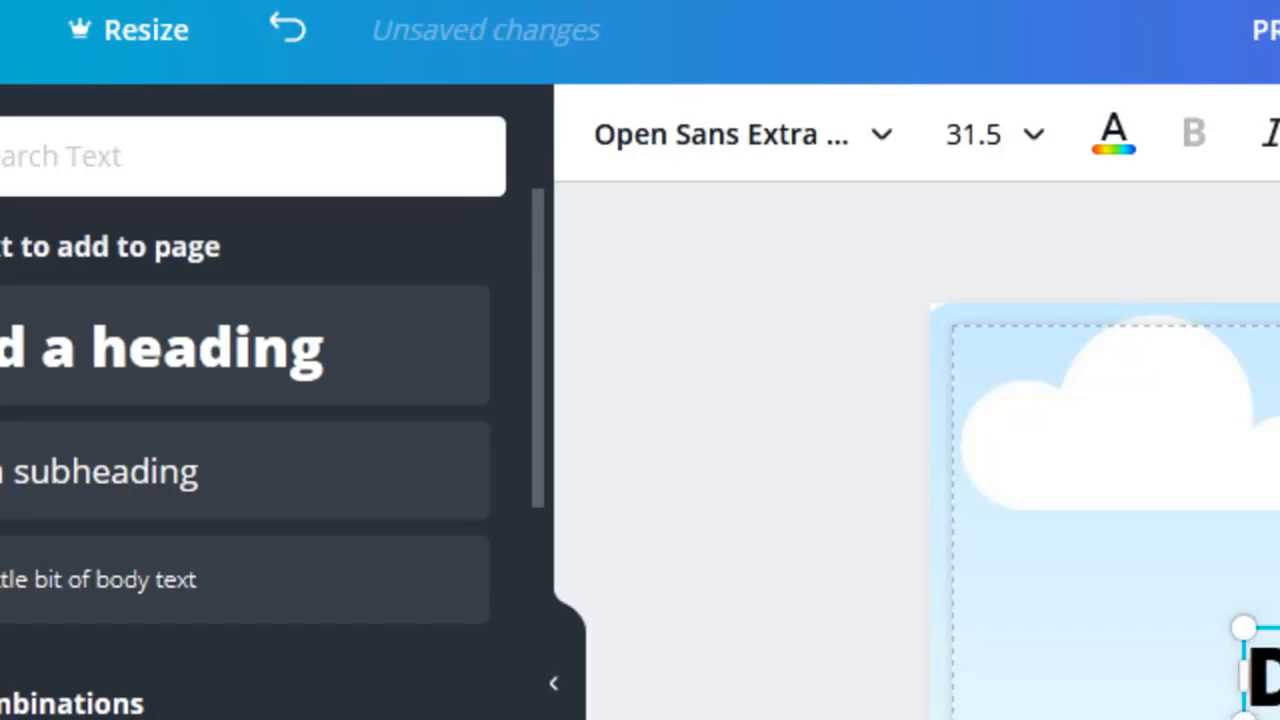
pyautogui.write('a')
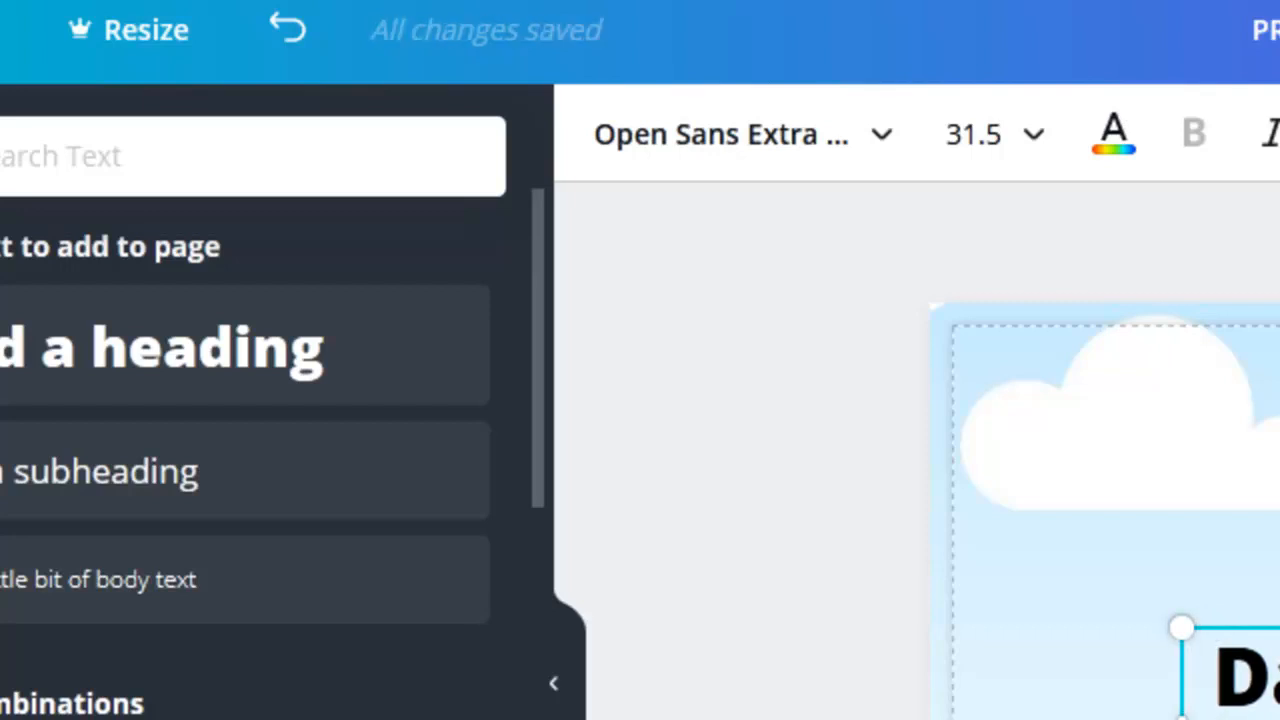
# - Set the font of the whole Data Entry & Web Research heading to Adigiana Toybox
pyautogui.hotkey('ctrl', 'a')
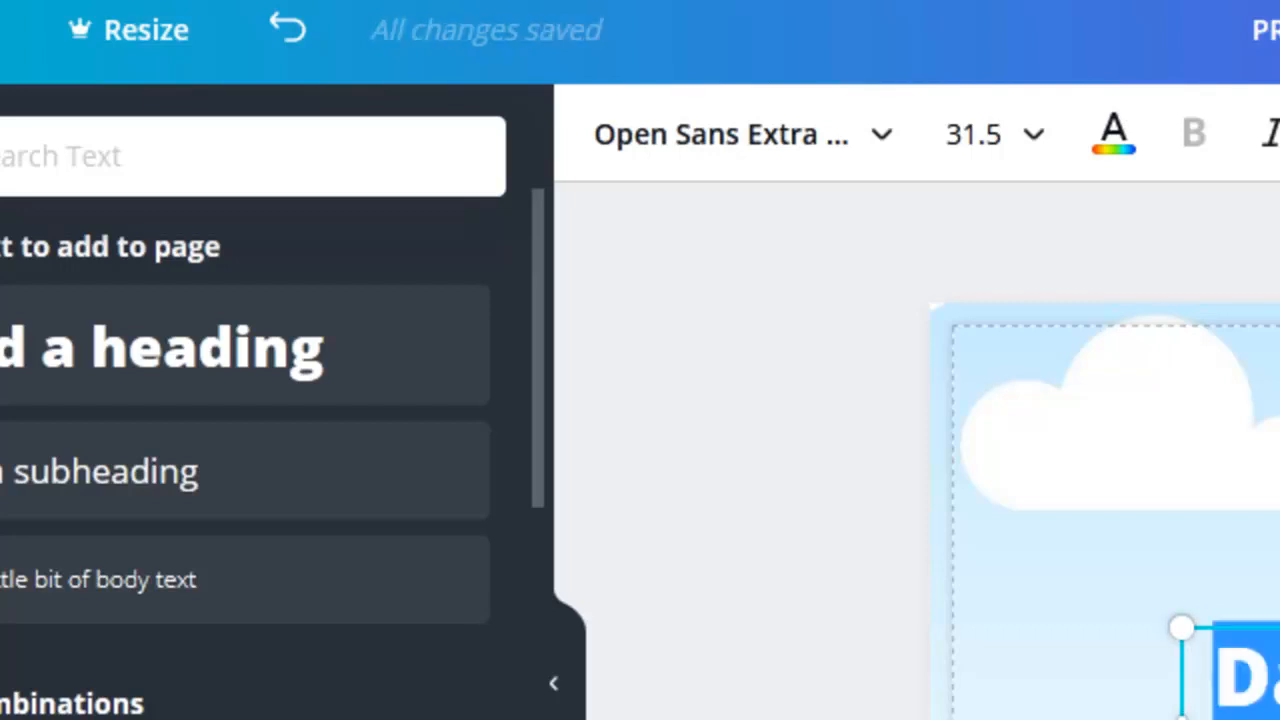
pyautogui.click(886, 140)
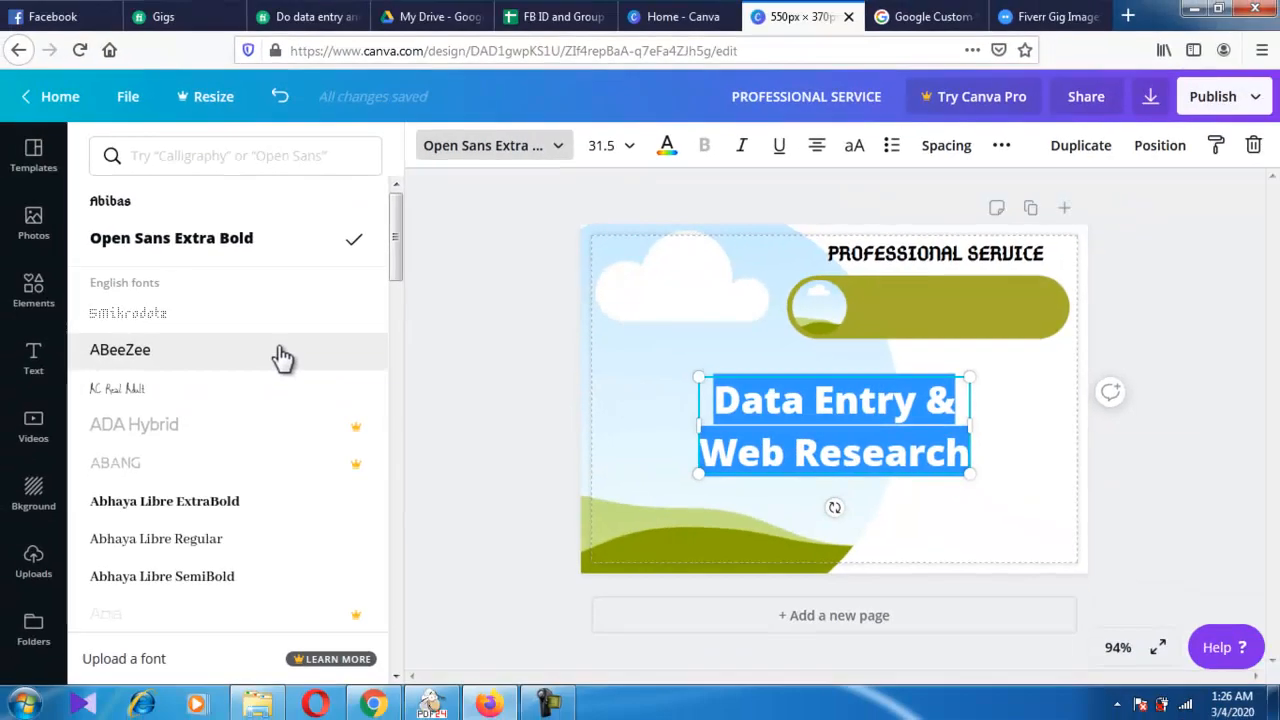
pyautogui.scroll(-5, 290, 521)
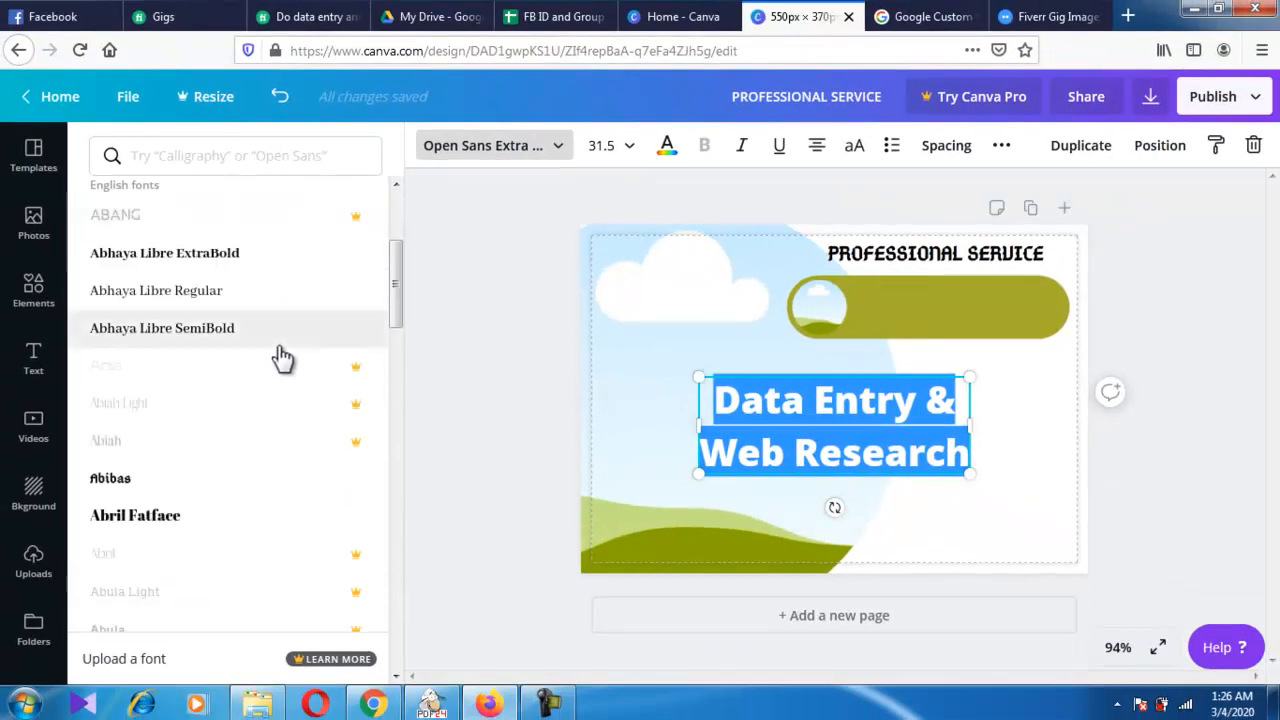
pyautogui.scroll(-3, 283, 358)
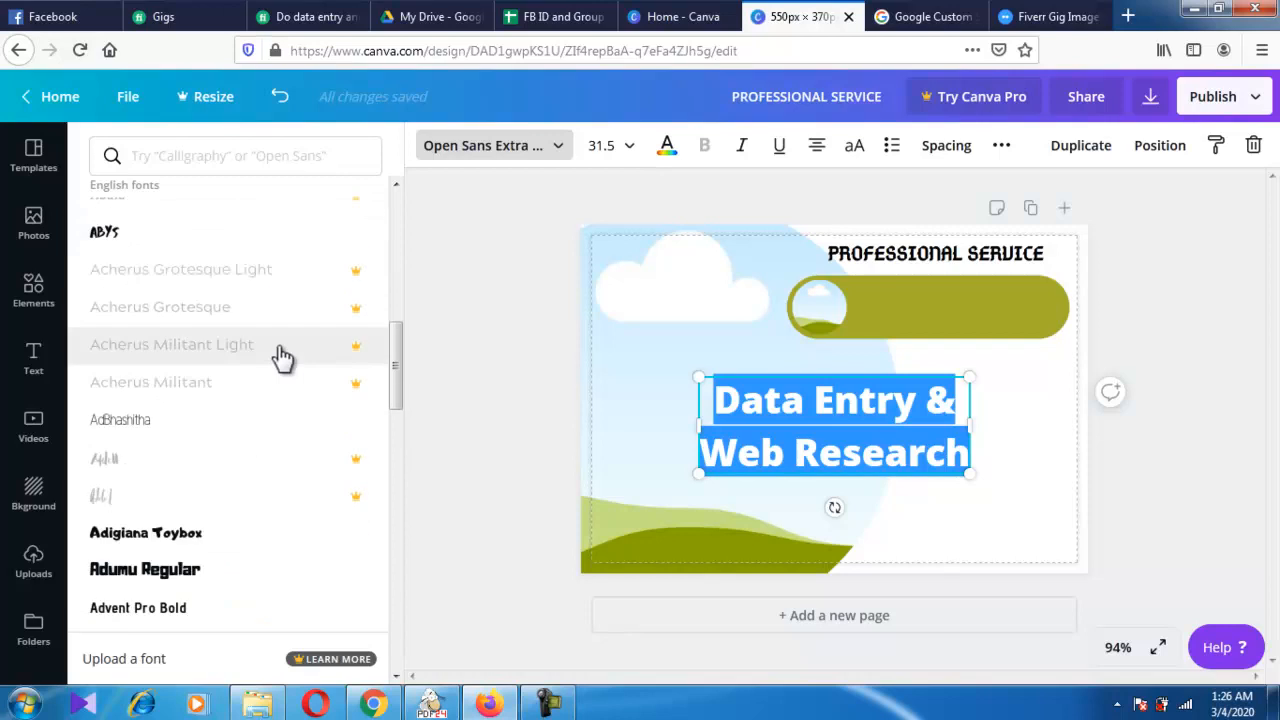
pyautogui.scroll(-2, 283, 358)
pyautogui.click(220, 420)
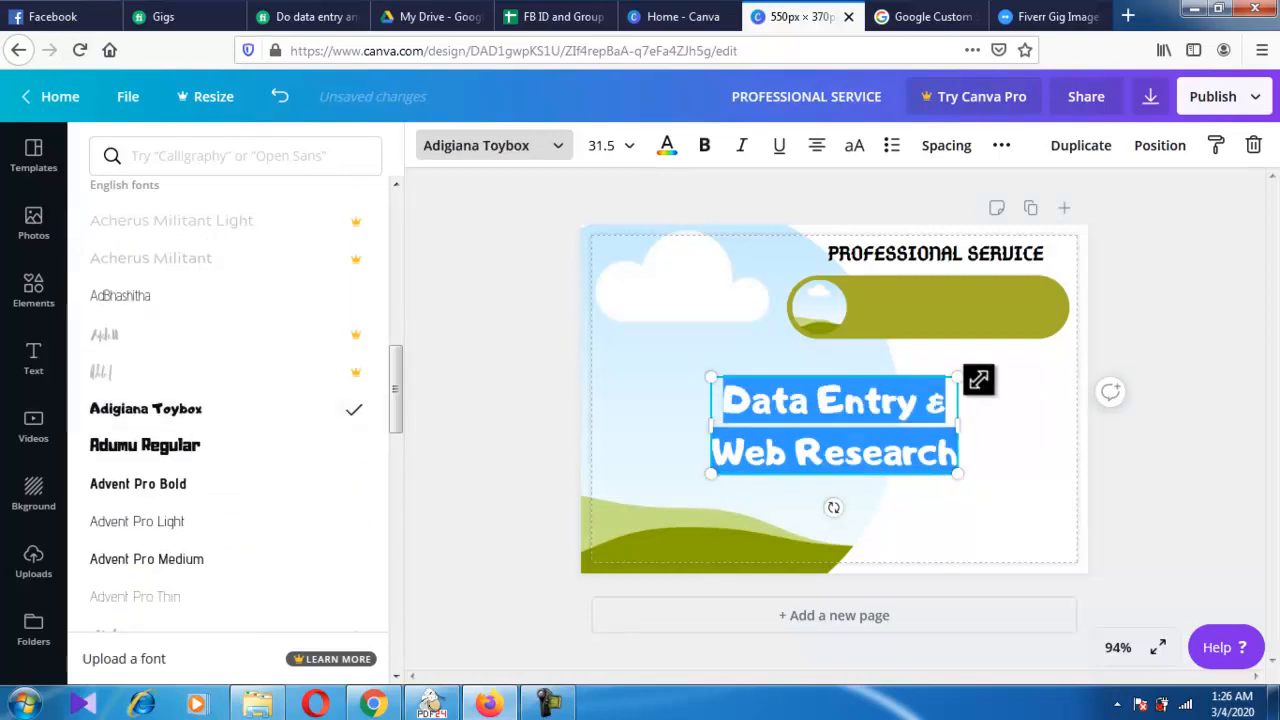
# - Scale the Data Entry & Web Research heading down to size 22.4 and place it on the olive bar beside the small circle
pyautogui.moveTo(960, 377); pyautogui.dragTo(898, 445)
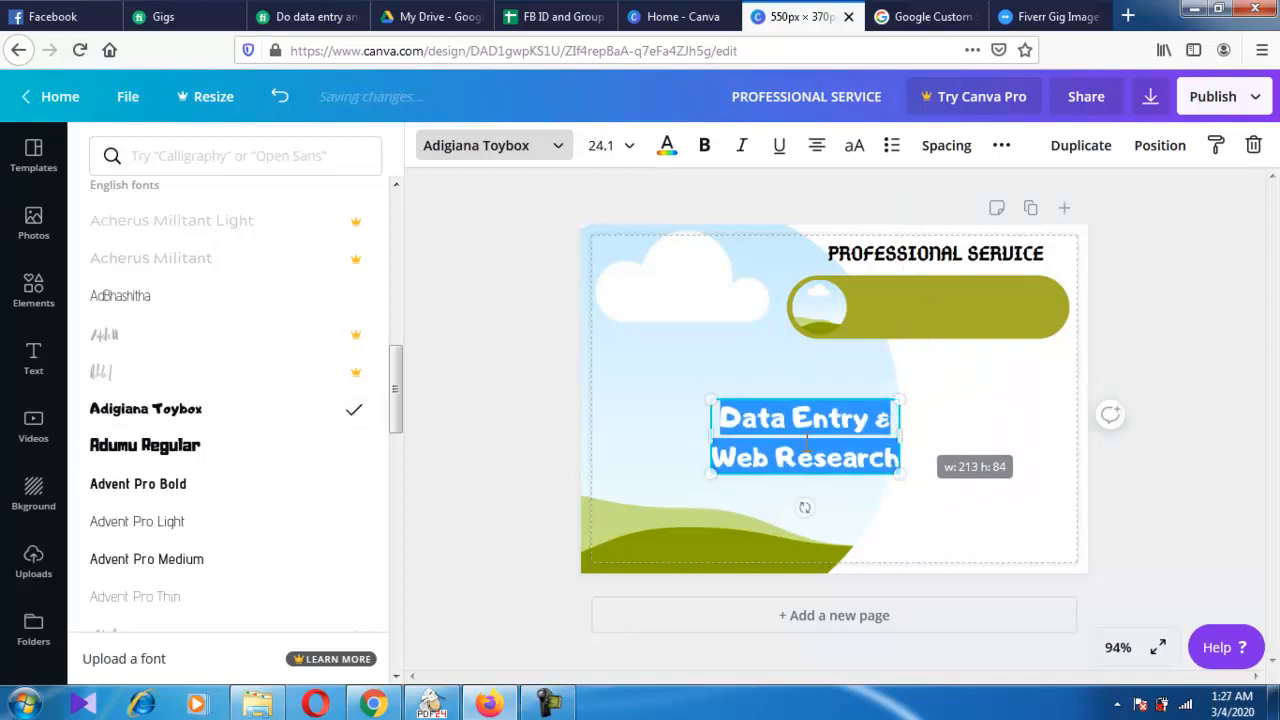
pyautogui.click(930, 458)
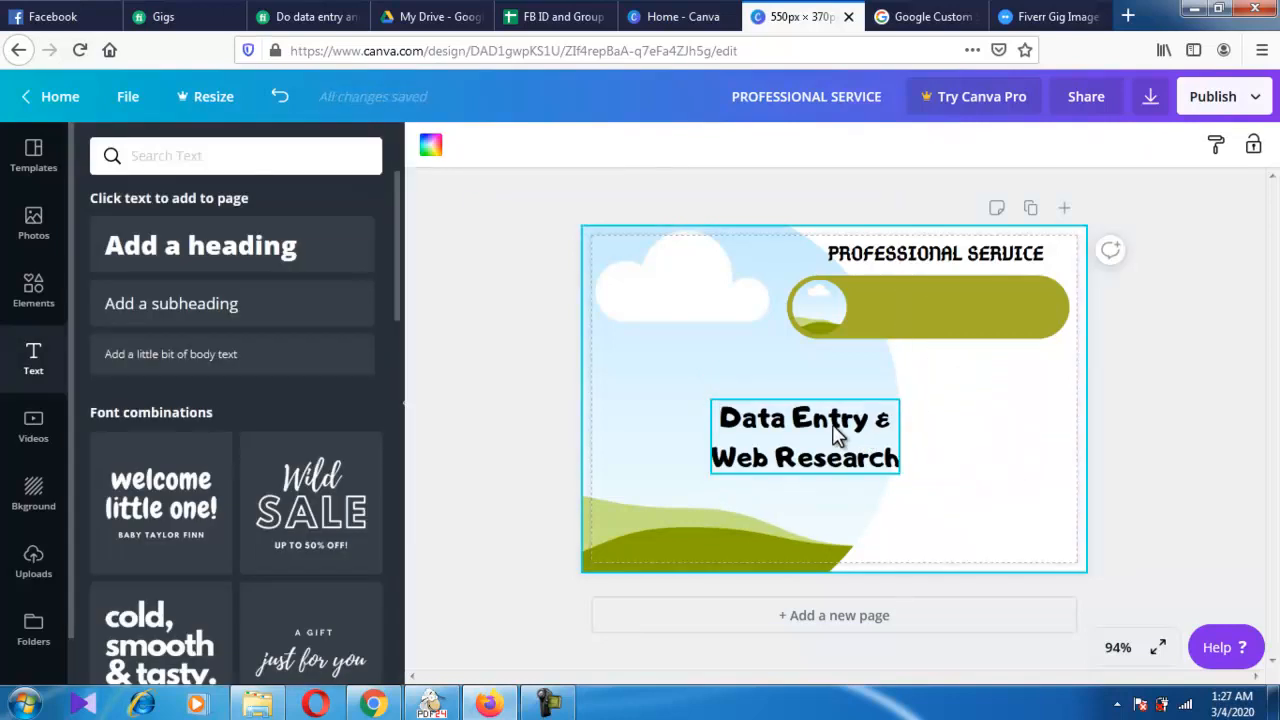
pyautogui.moveTo(831, 429); pyautogui.dragTo(962, 288)
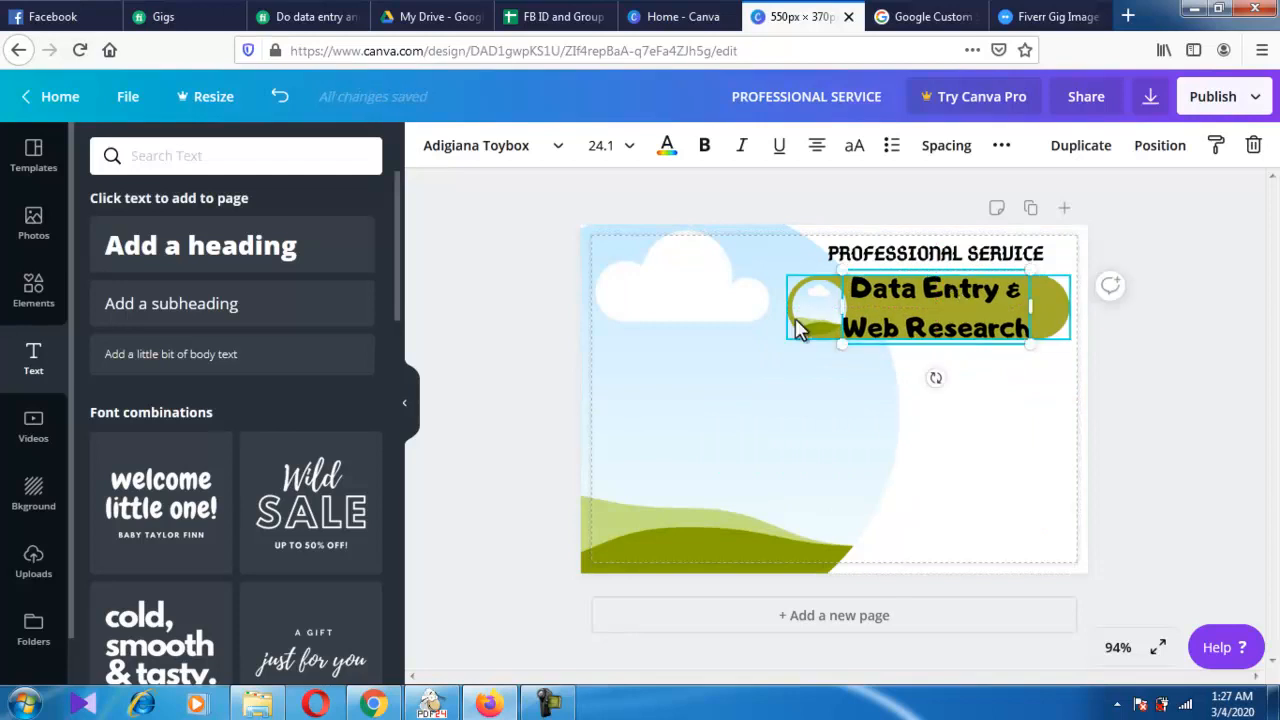
pyautogui.moveTo(1030, 272); pyautogui.dragTo(1017, 277)
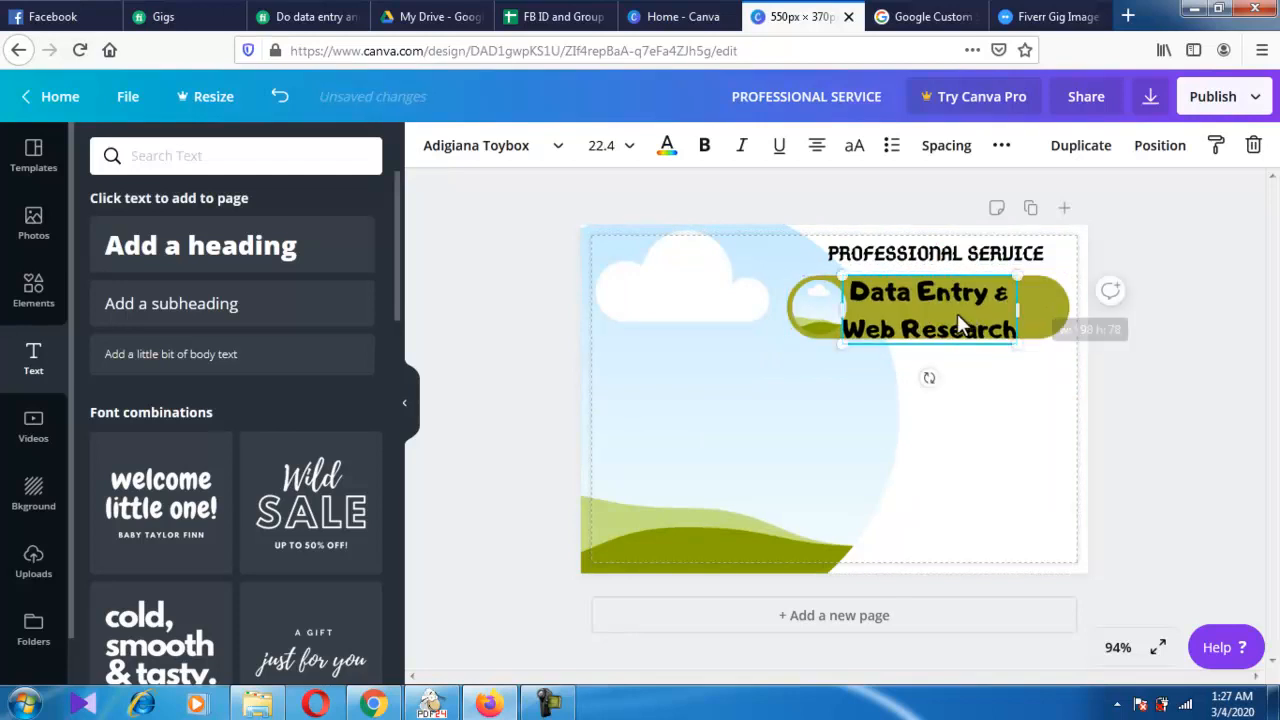
pyautogui.moveTo(959, 309); pyautogui.dragTo(972, 307)
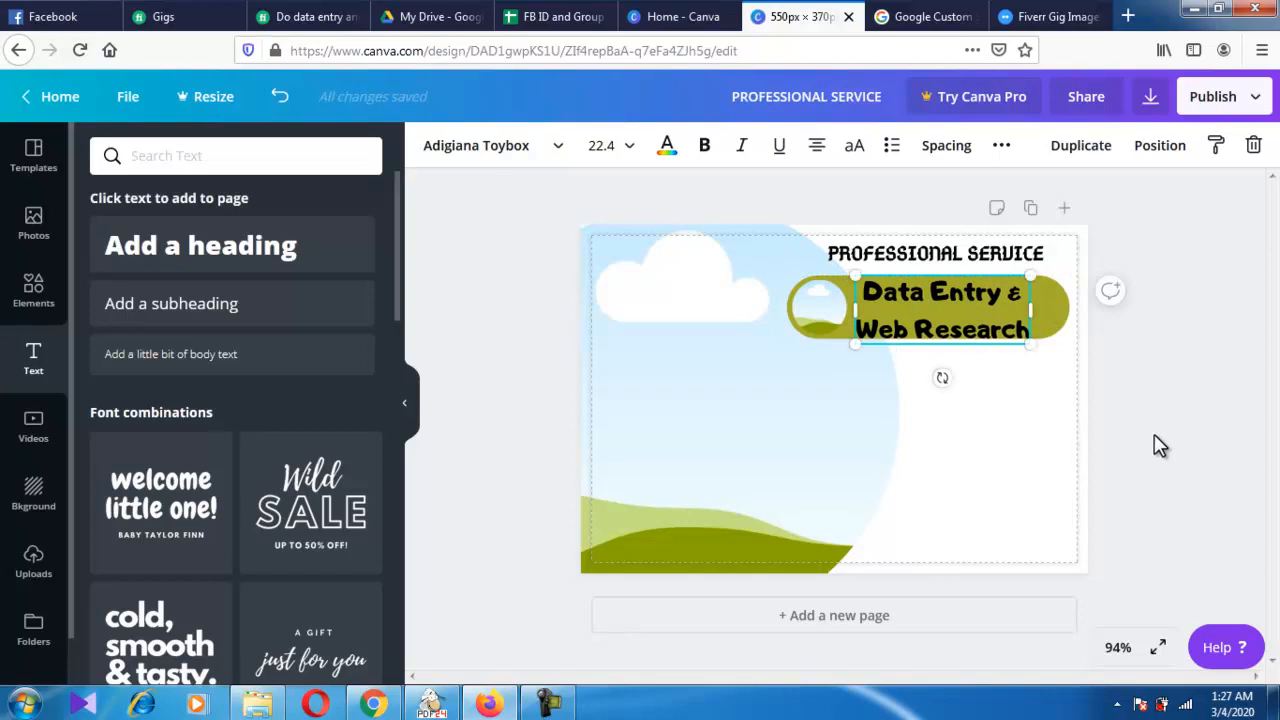
pyautogui.click(985, 418)
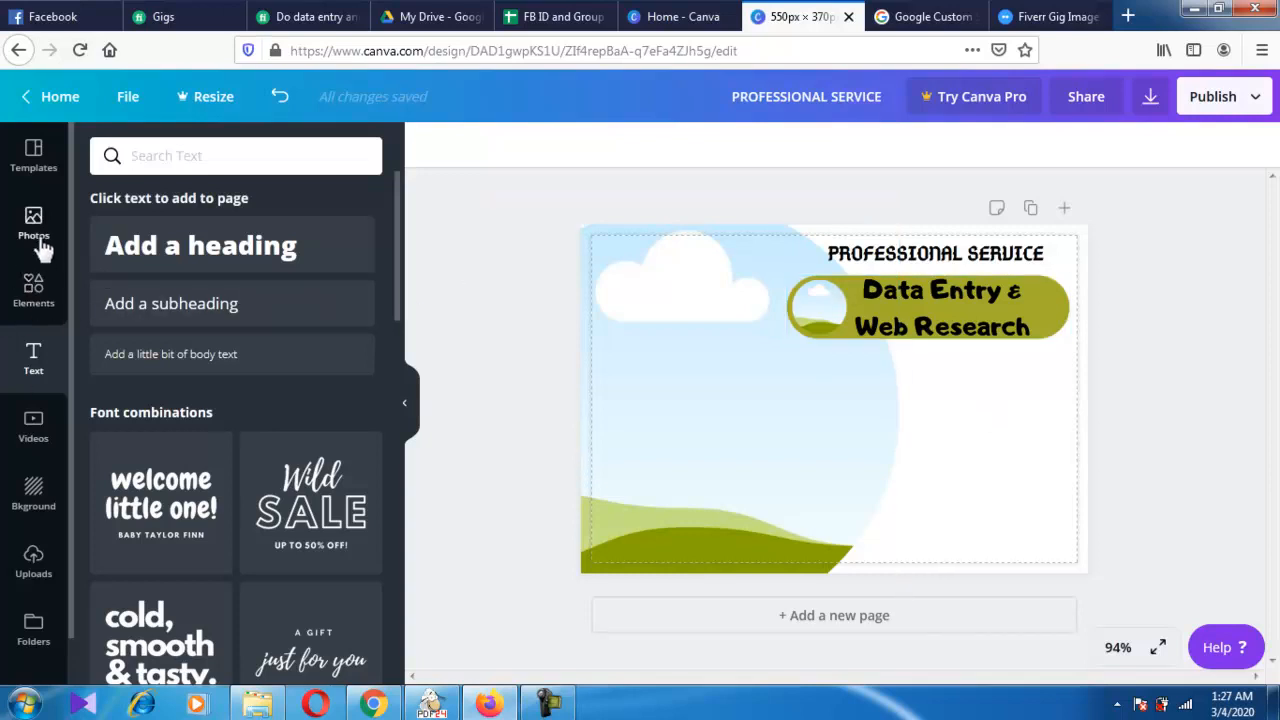
# - Add a single-image grid, flatten it into a thin strip just below the olive bar and fill it with yellow #ffde59
pyautogui.click(33, 292)
pyautogui.click(139, 510)
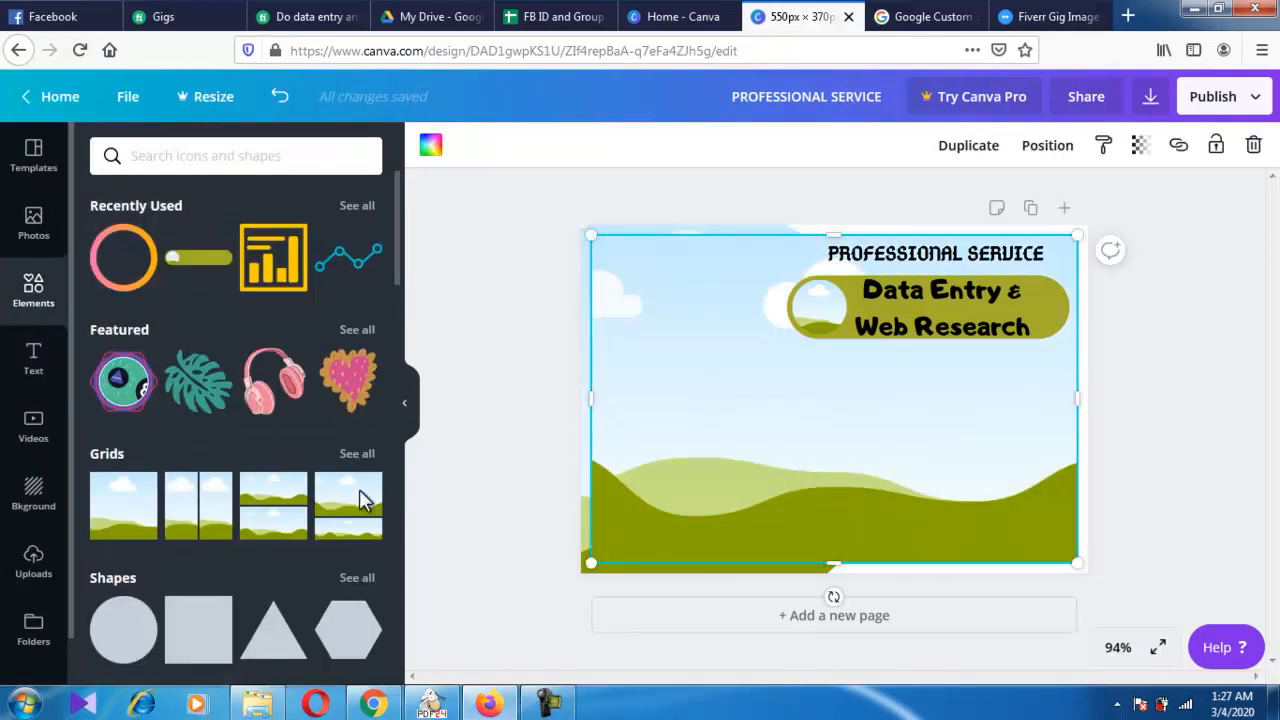
pyautogui.moveTo(831, 234); pyautogui.dragTo(807, 425)
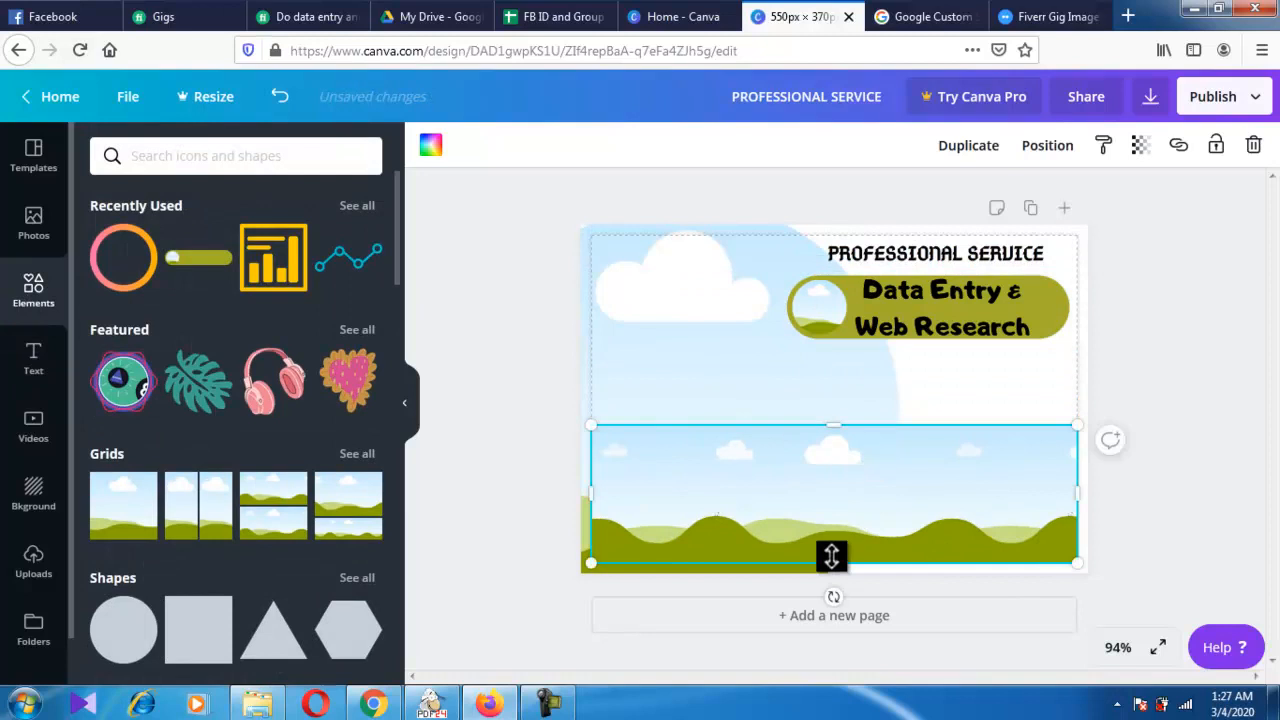
pyautogui.moveTo(832, 563); pyautogui.dragTo(855, 462)
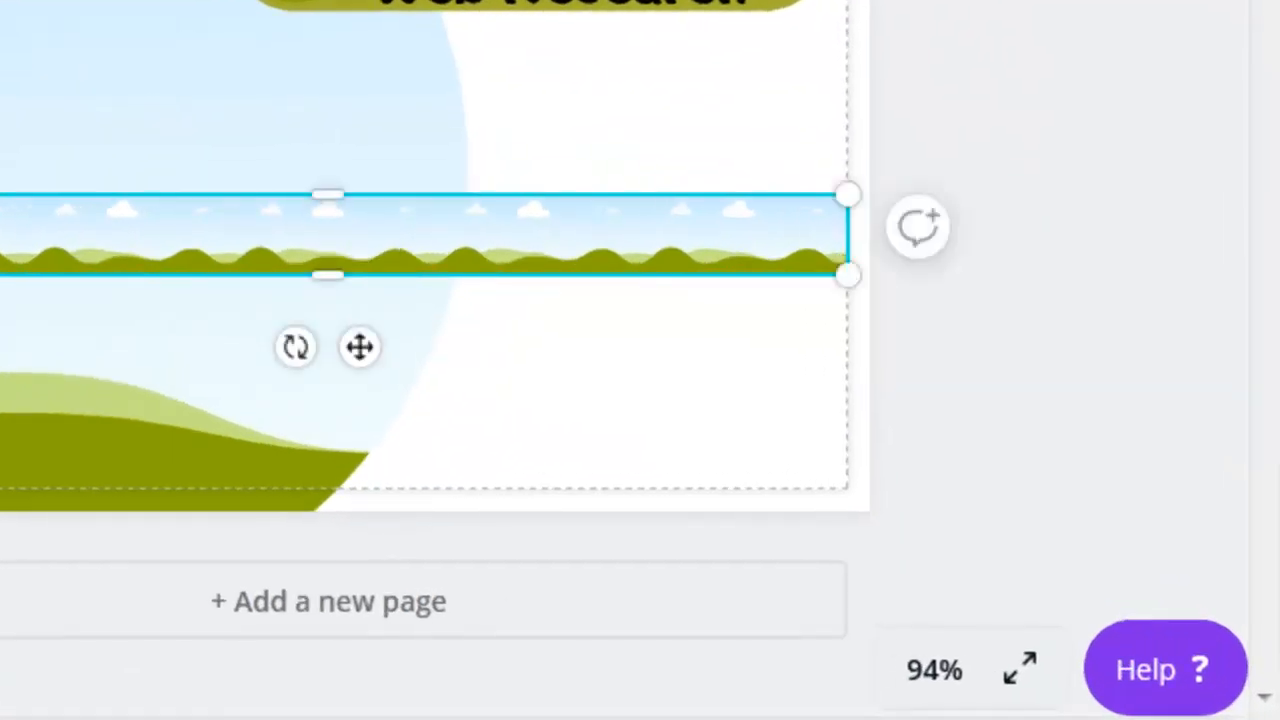
pyautogui.moveTo(359, 347); pyautogui.dragTo(389, 193)
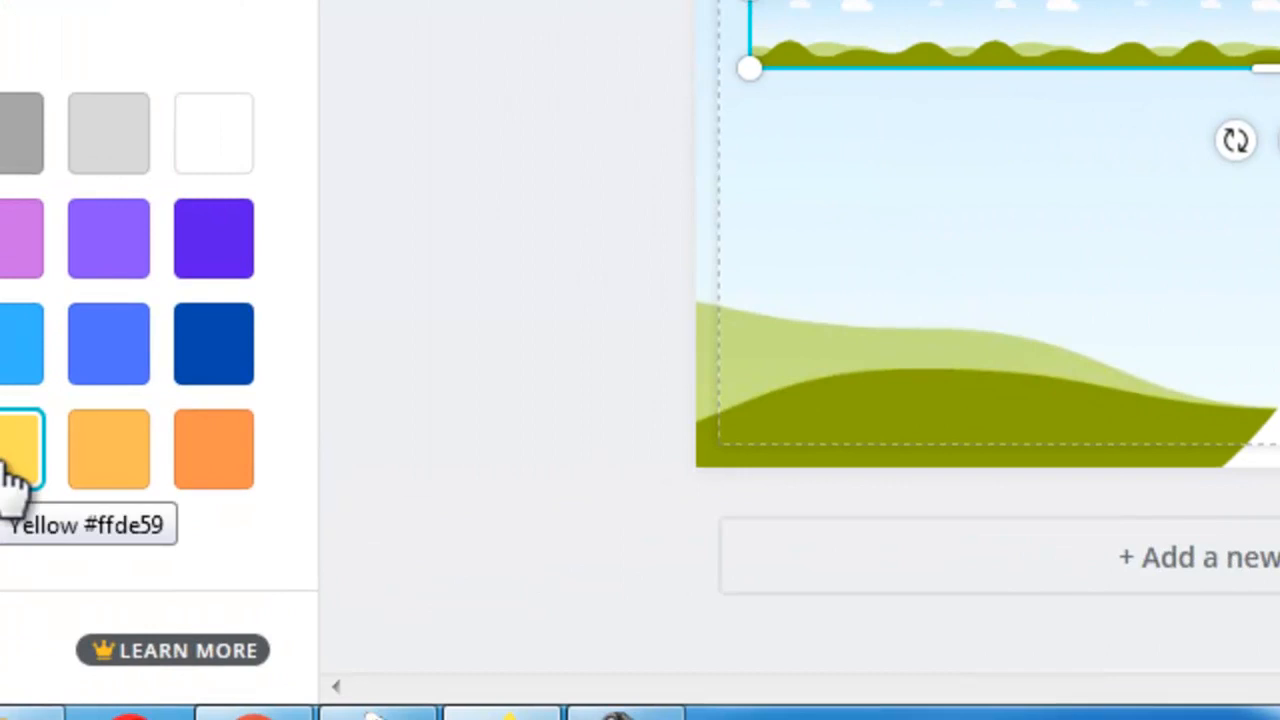
pyautogui.click(14, 466)
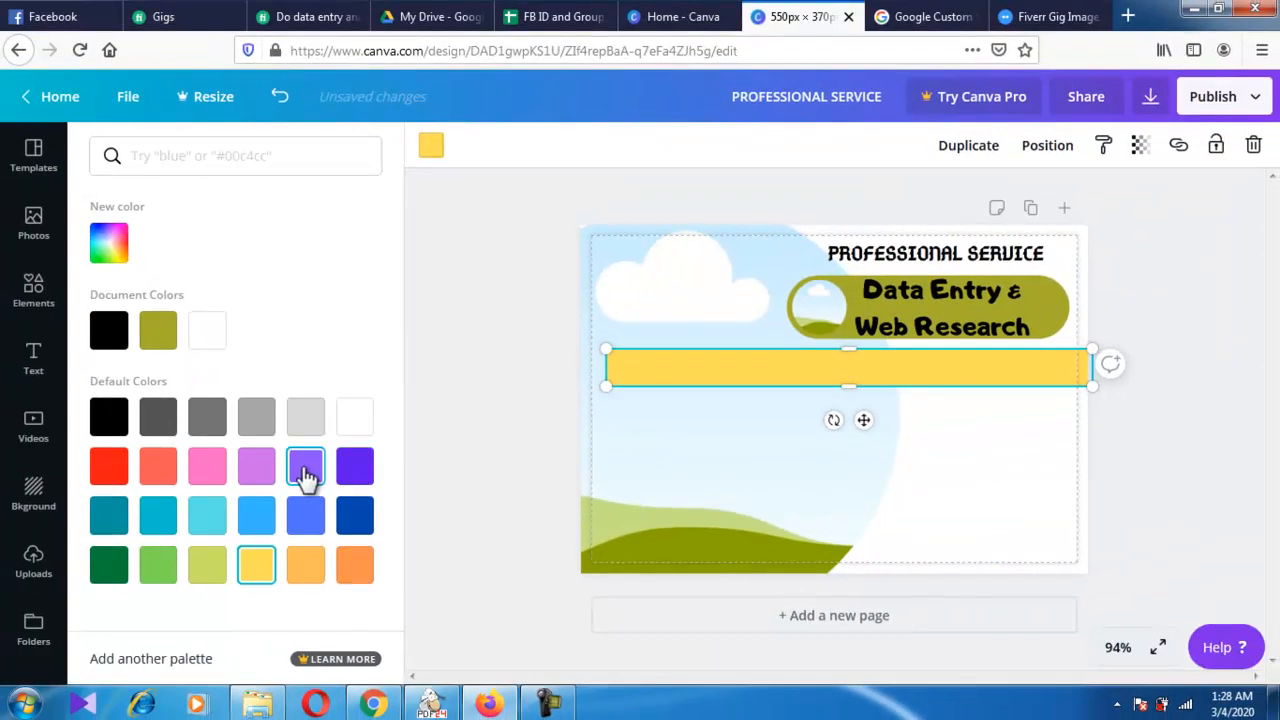
# - Add a Data Collection text line and place it on the right end of the yellow strip
pyautogui.click(38, 358)
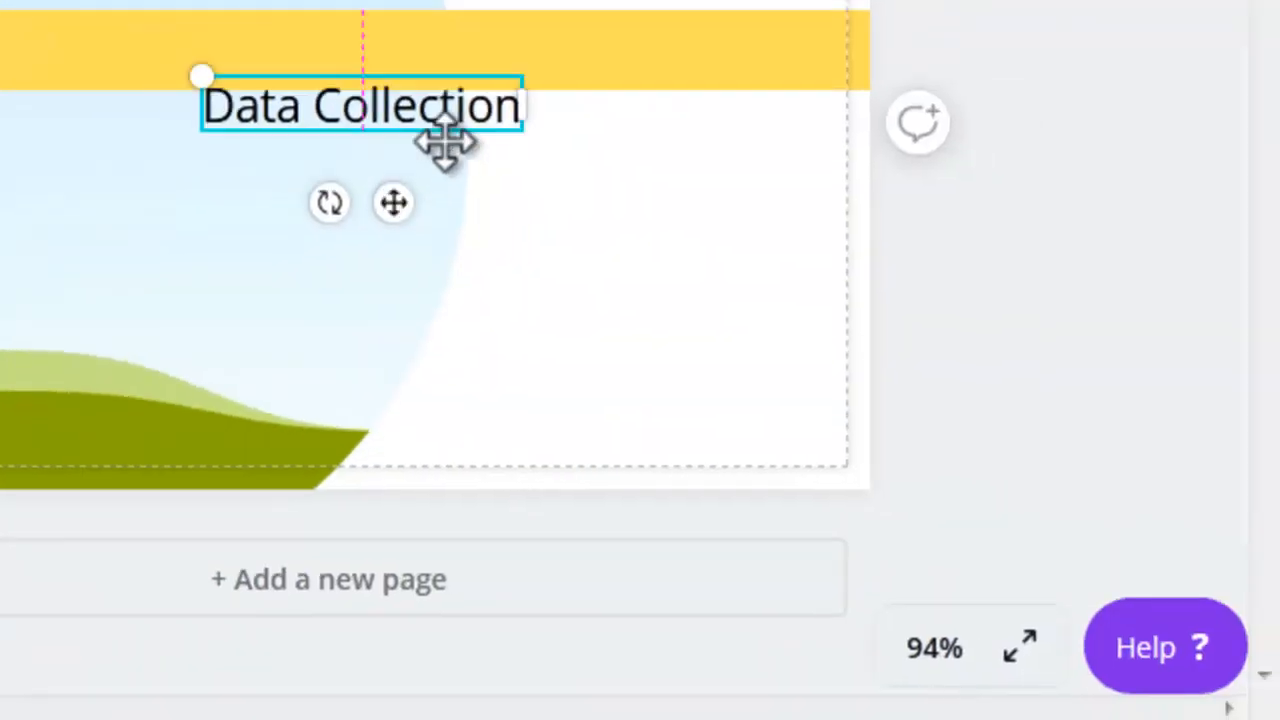
pyautogui.moveTo(445, 143); pyautogui.dragTo(685, 151)
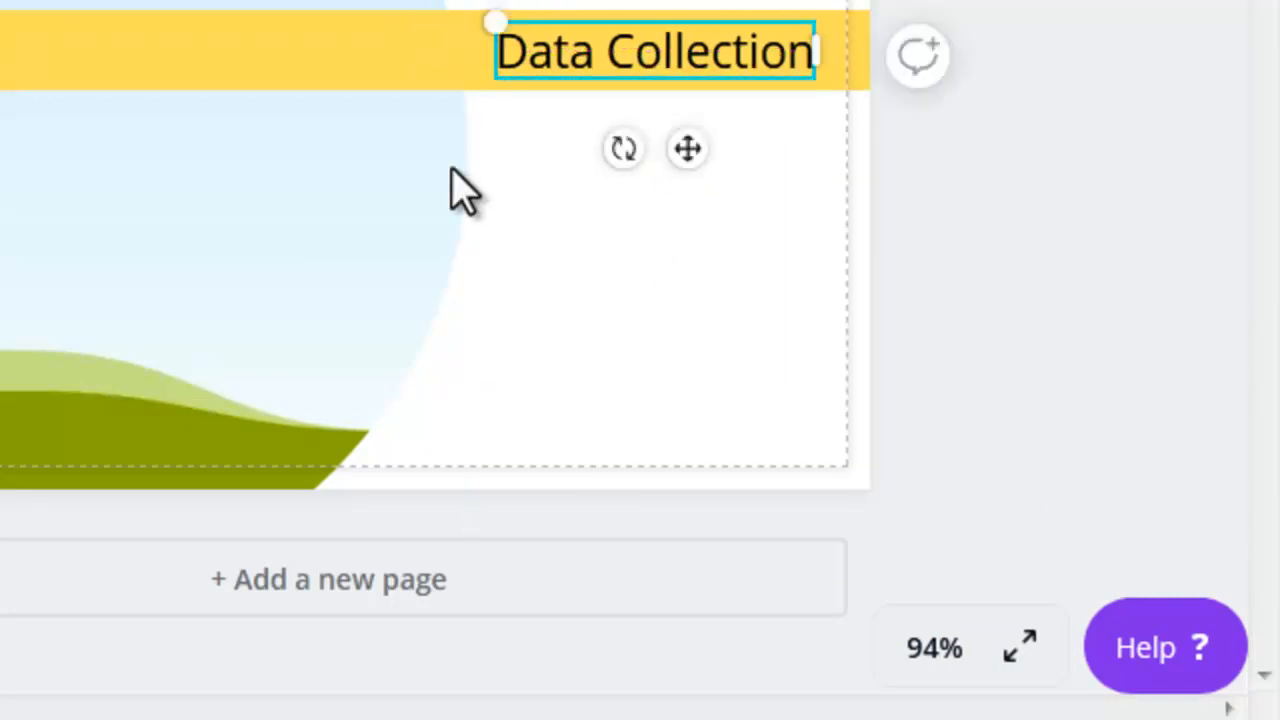
# - Duplicate the yellow strip four times and stack the copies below it, each shifted slightly further right
pyautogui.click(405, 80)
pyautogui.moveTo(391, 163); pyautogui.dragTo(399, 260)
pyautogui.hotkey('ctrl', 'd')
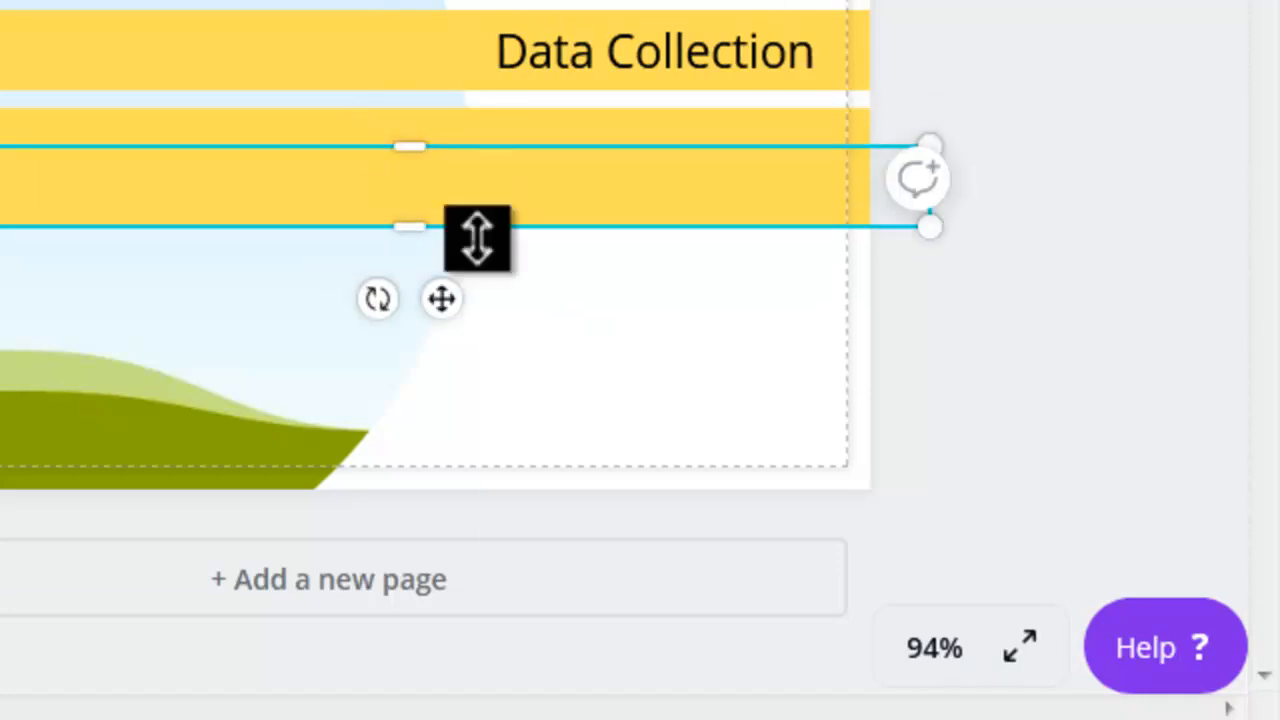
pyautogui.moveTo(437, 297); pyautogui.dragTo(437, 370)
pyautogui.click(962, 150)
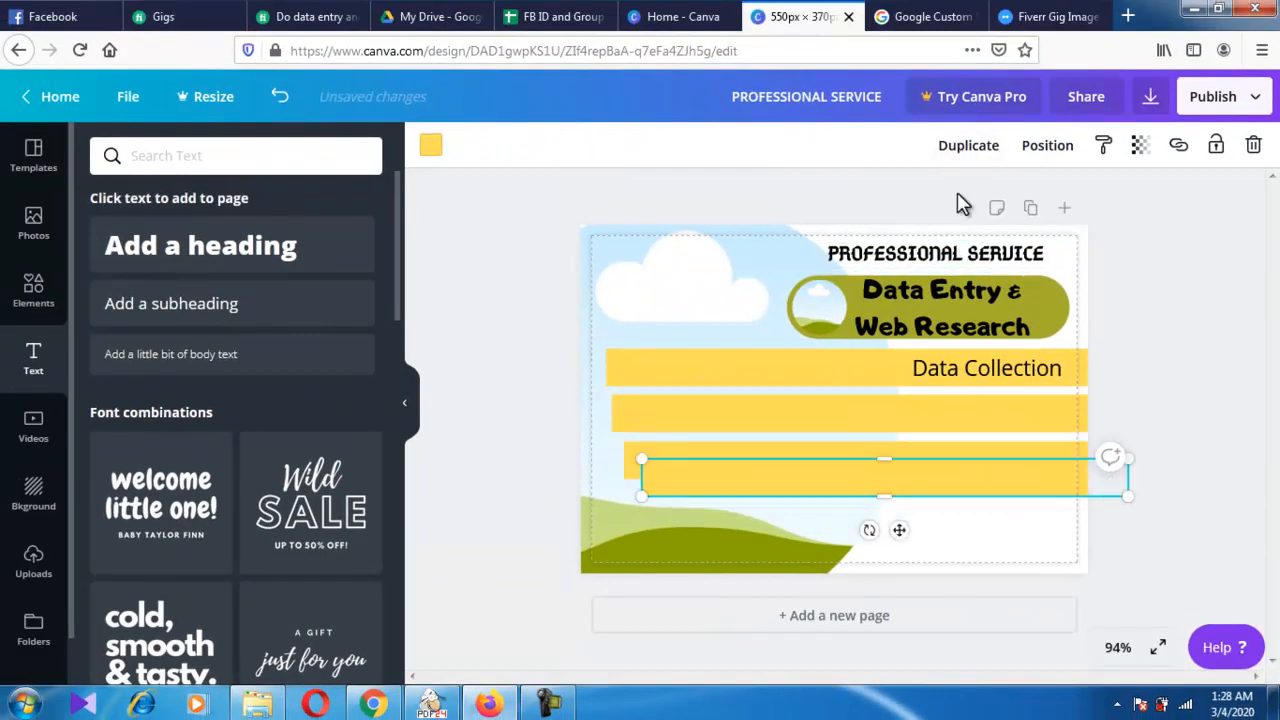
pyautogui.moveTo(897, 530); pyautogui.dragTo(888, 560)
pyautogui.click(968, 148)
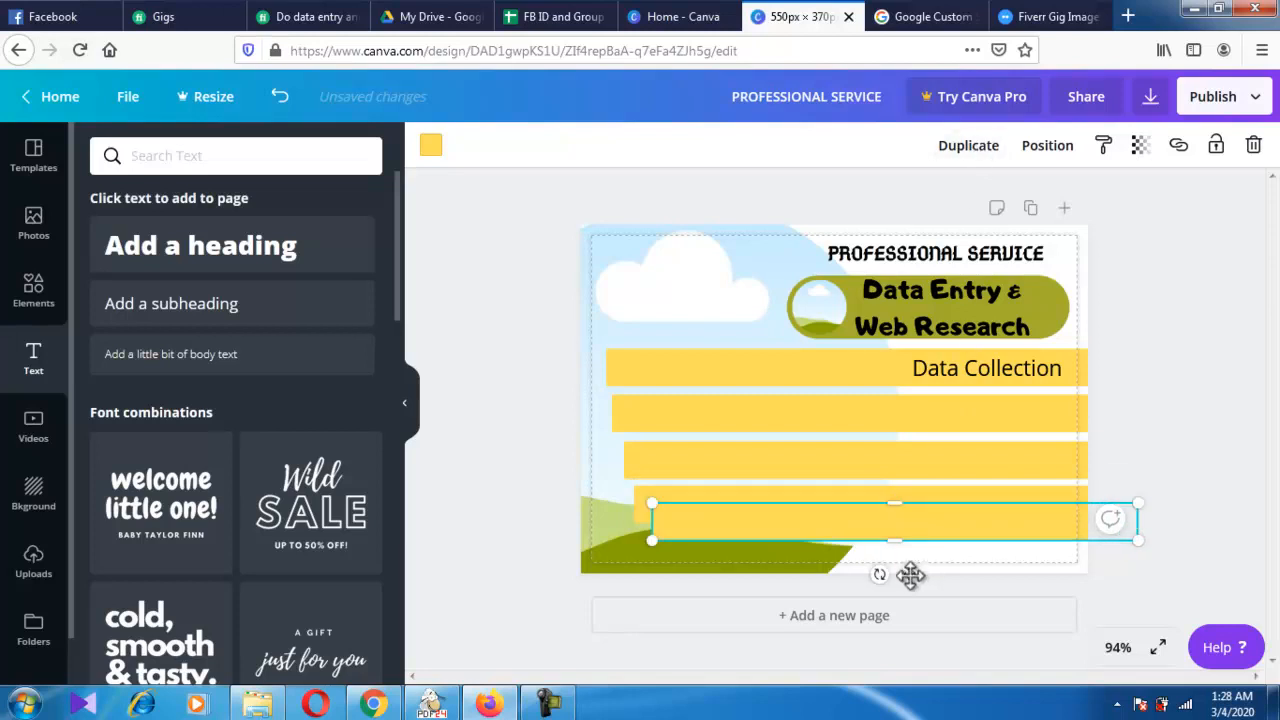
# - Nudge the uppermost yellow strip up, closer to the olive bar
pyautogui.click(912, 366)
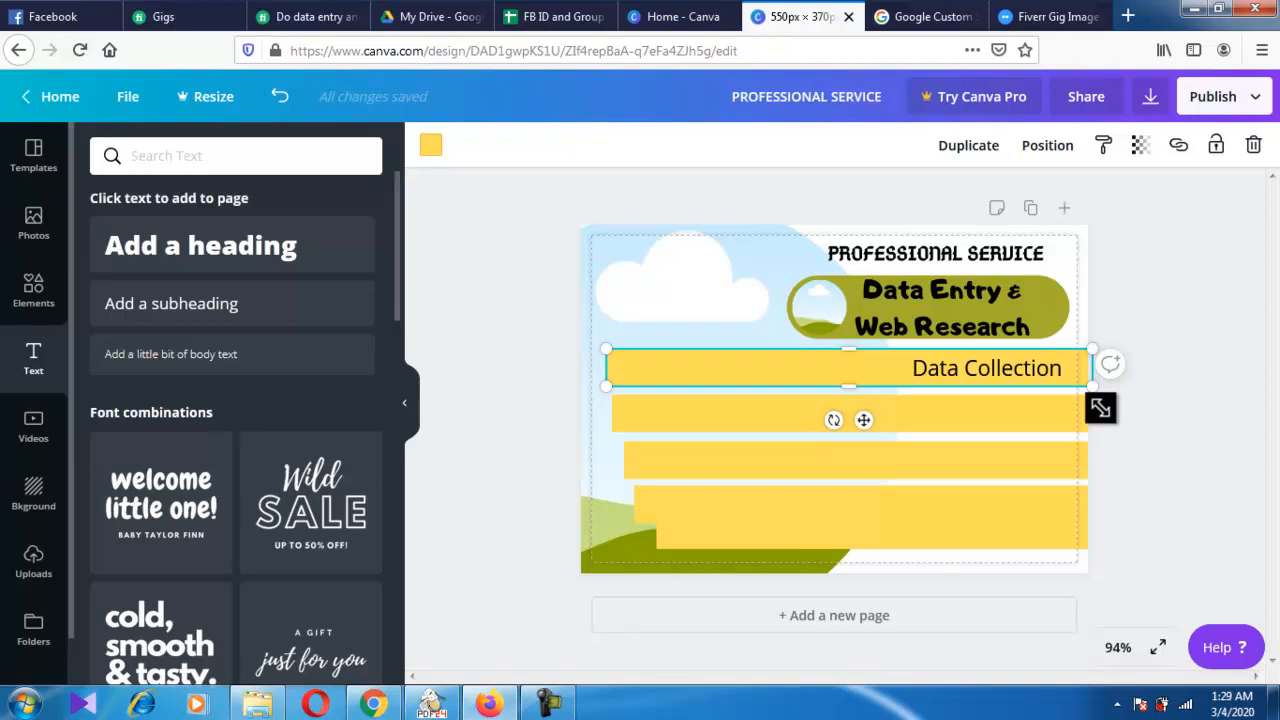
pyautogui.press('Up')
pyautogui.press('Up')
pyautogui.press('Up')
pyautogui.press('Up')
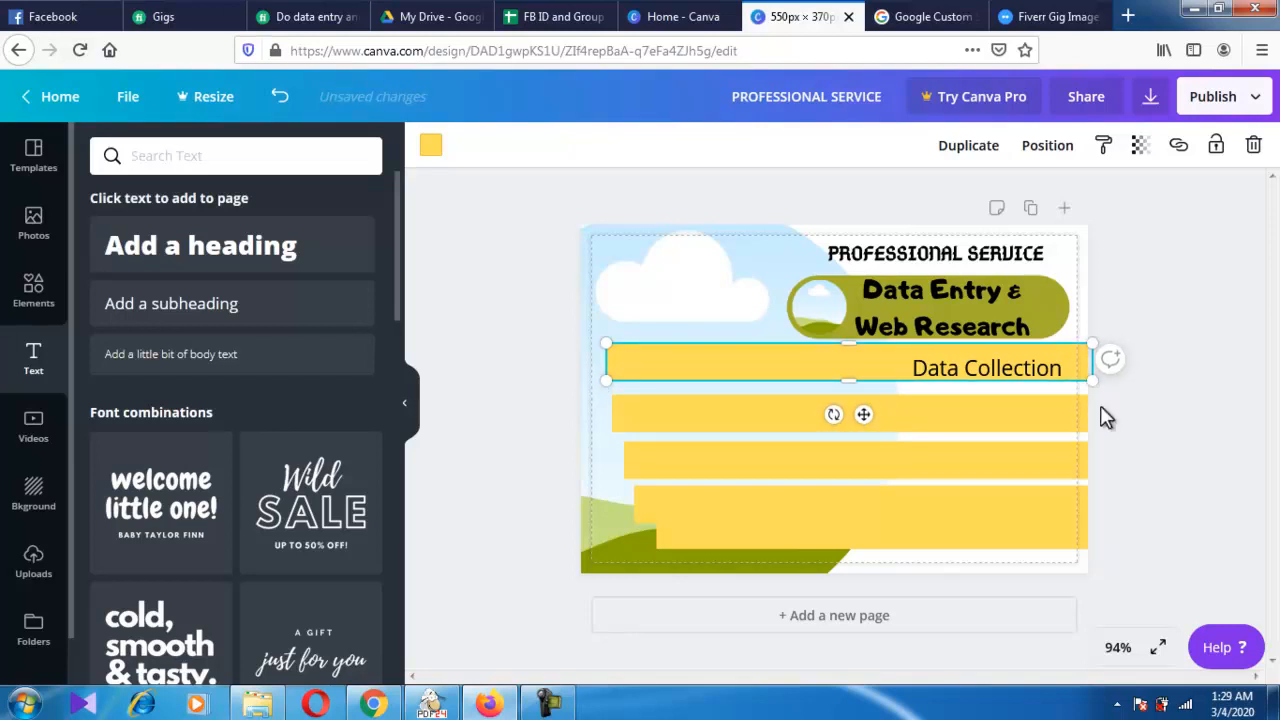
# - Nudge the second yellow strip up to leave only a narrow gap below the Data Collection strip
pyautogui.click(882, 425)
pyautogui.press('Up')
pyautogui.press('Up')
pyautogui.press('Up')
pyautogui.press('Up')
pyautogui.press('Up')
pyautogui.press('Up')
pyautogui.press('Up')
pyautogui.press('Up')
pyautogui.press('Down')
# - Nudge the third yellow strip up to match the narrow gap between the two strips above it
pyautogui.click(978, 466)
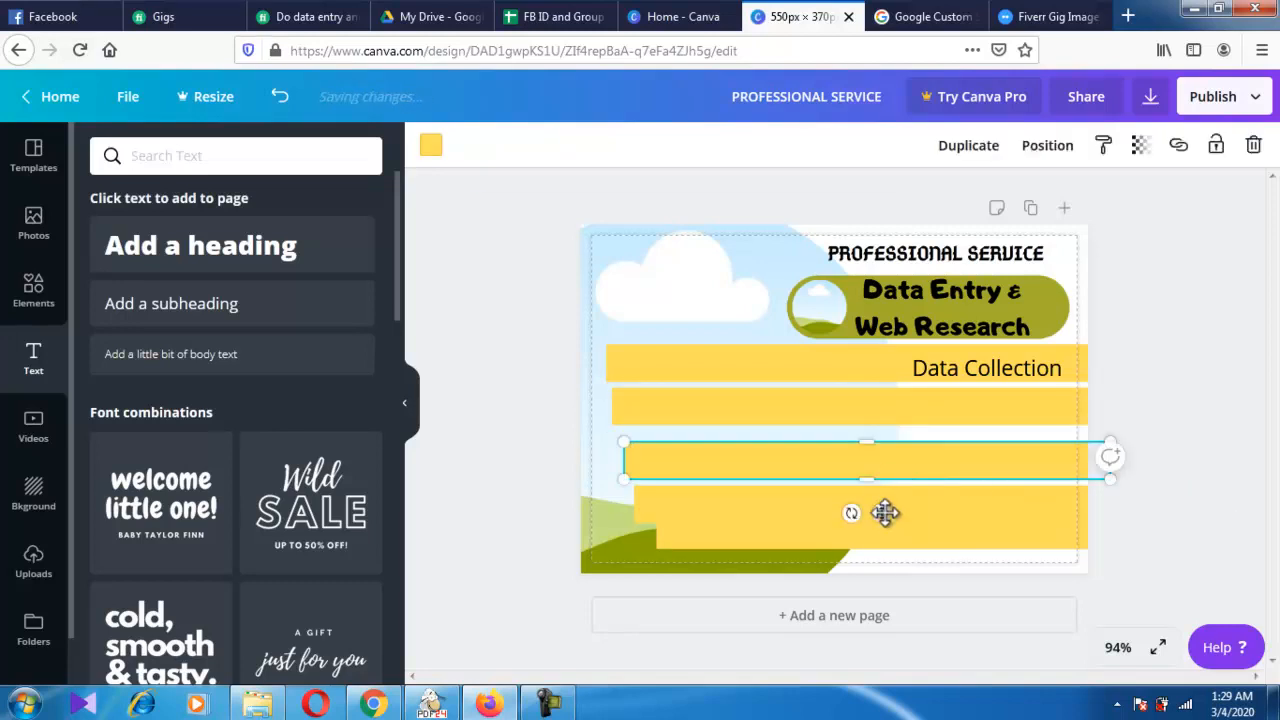
pyautogui.press('Up')
pyautogui.press('Up')
pyautogui.press('Up')
pyautogui.press('Up')
pyautogui.press('Up')
pyautogui.press('Up')
pyautogui.press('Up')
pyautogui.press('Up')
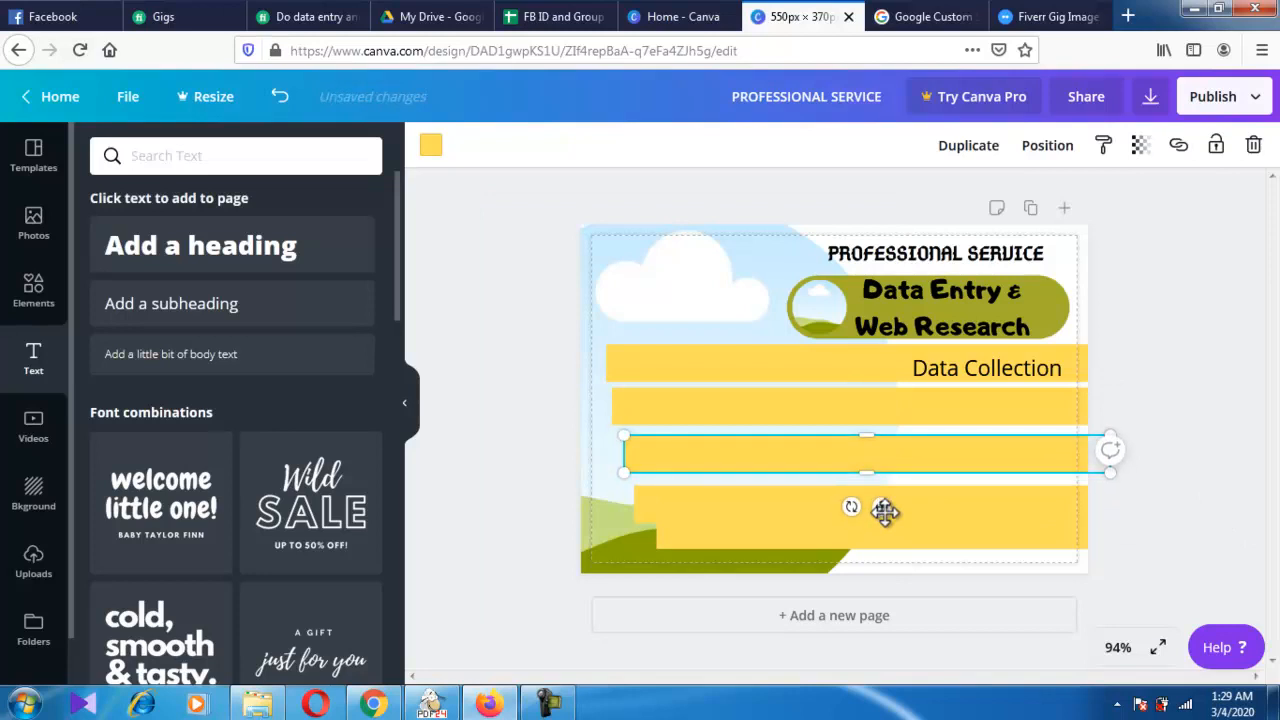
pyautogui.press('Up')
pyautogui.press('Up')
pyautogui.press('Up')
pyautogui.press('Up')
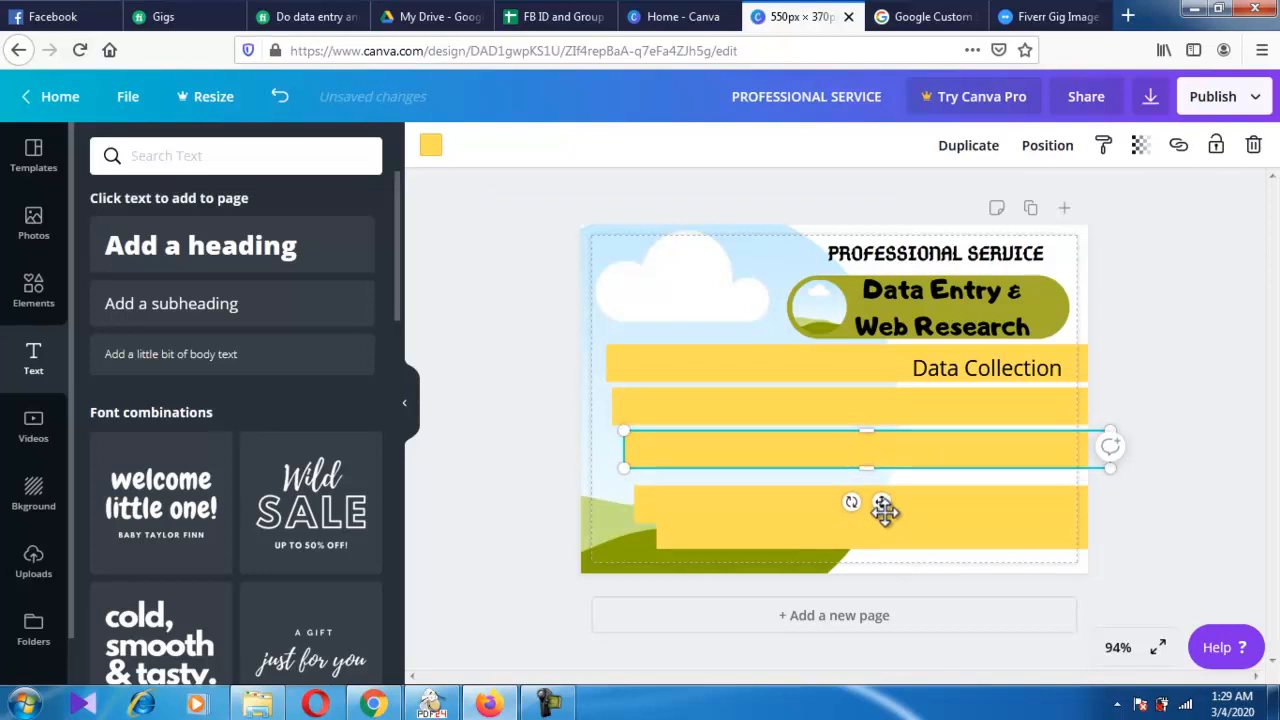
pyautogui.press('Down')
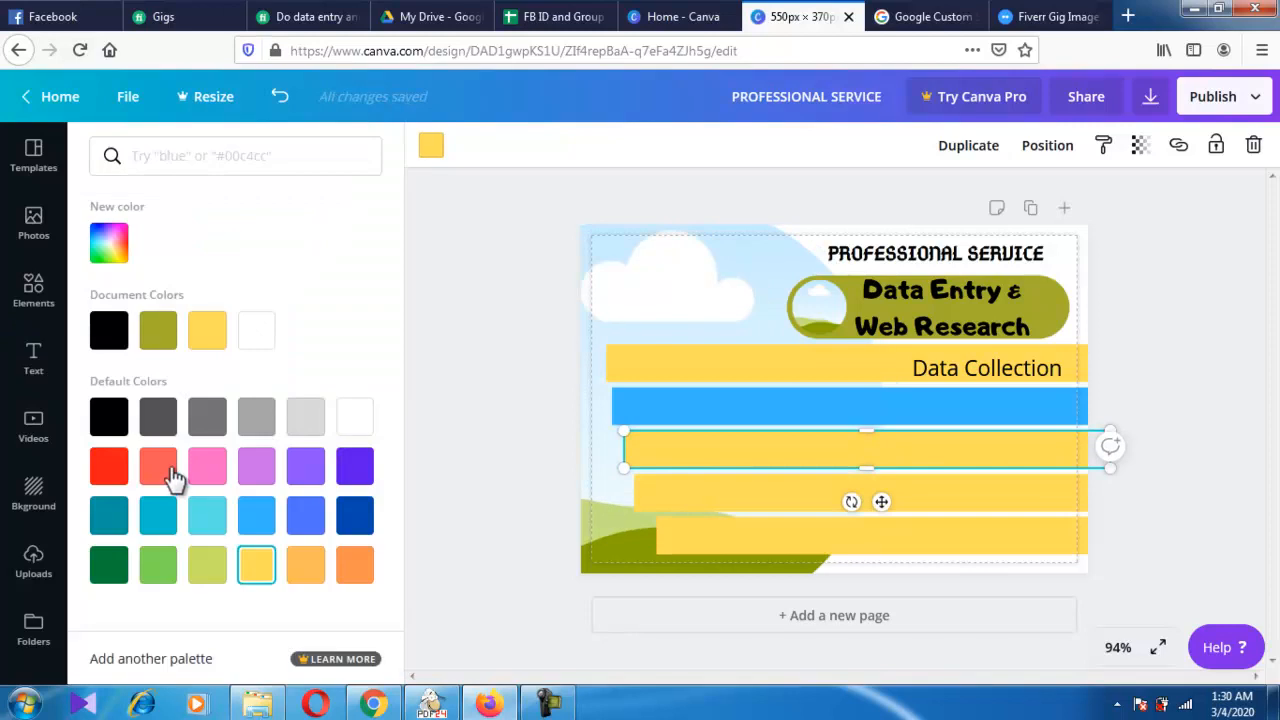
# - Recolor the third strip coral red, the fourth strip green and the lowest strip orange using the default colors
pyautogui.click(158, 465)
pyautogui.click(733, 490)
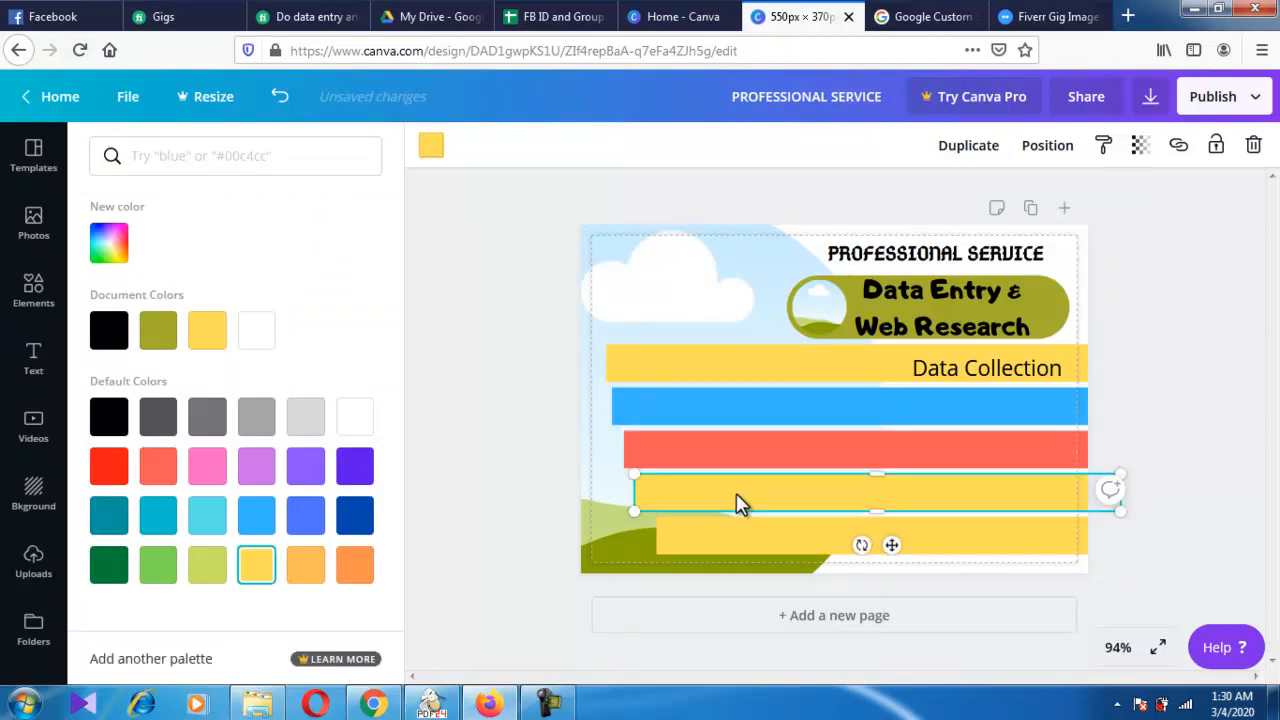
pyautogui.click(156, 565)
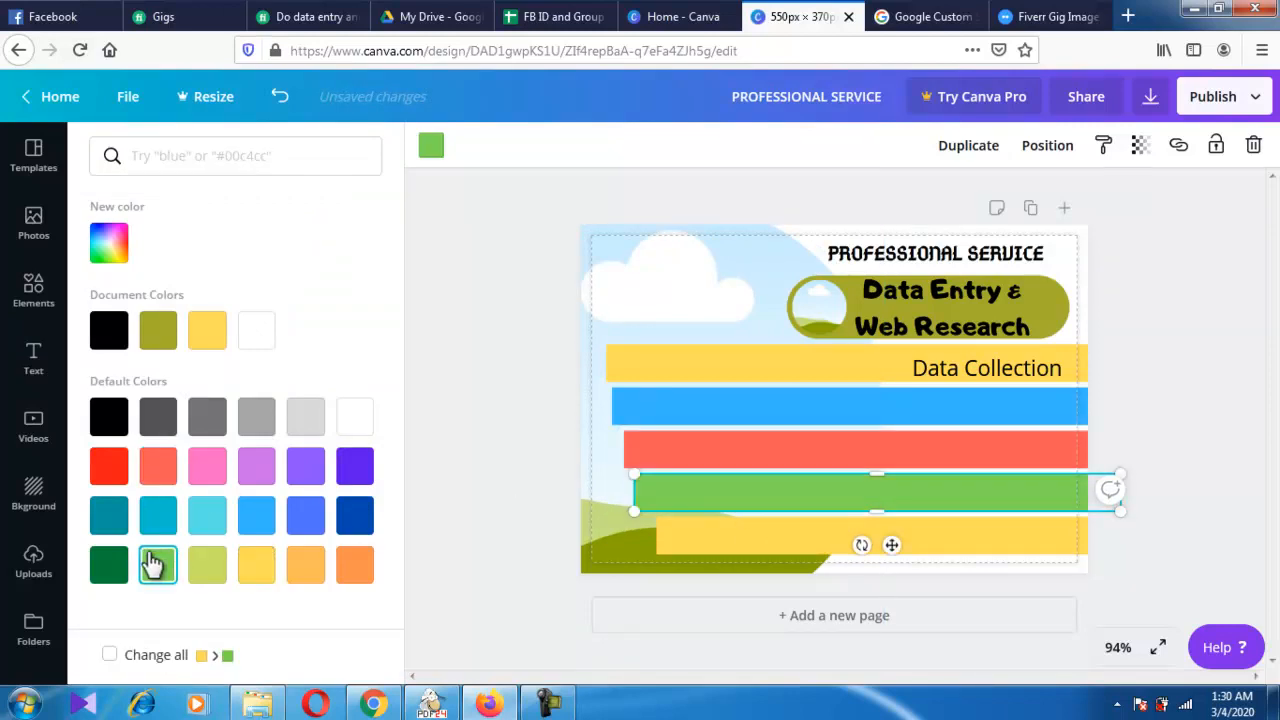
pyautogui.click(775, 540)
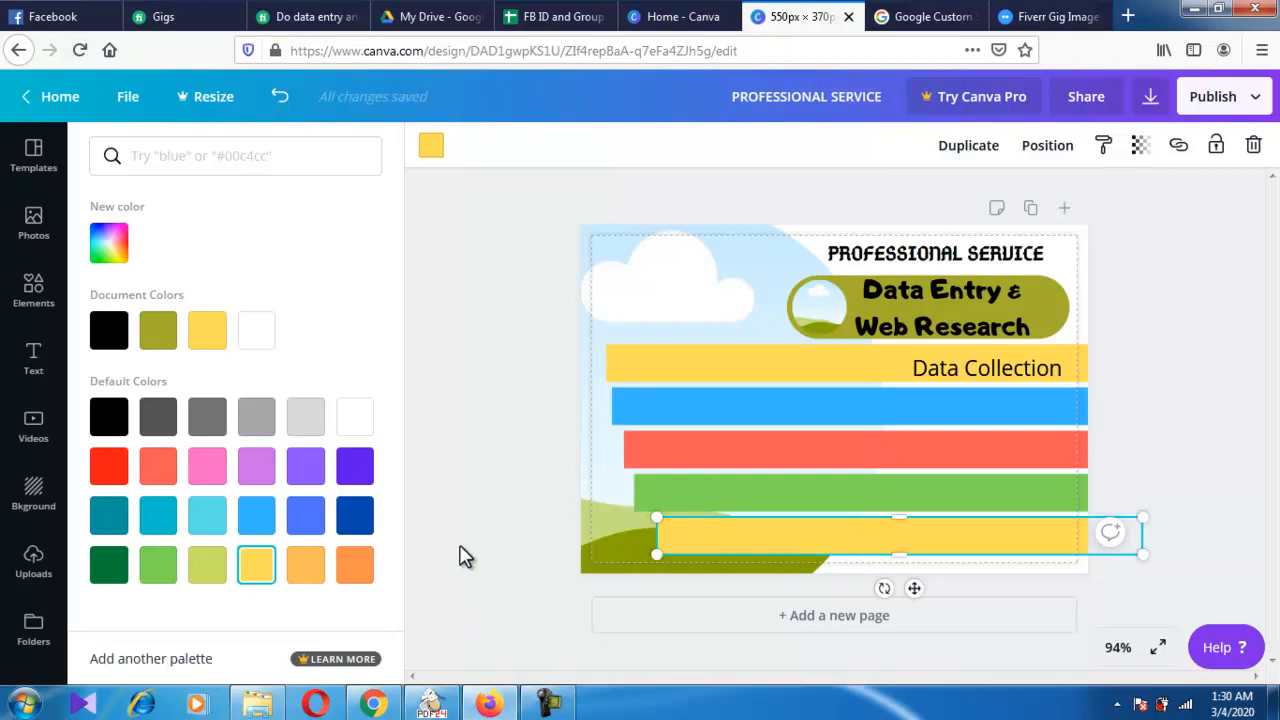
pyautogui.click(354, 566)
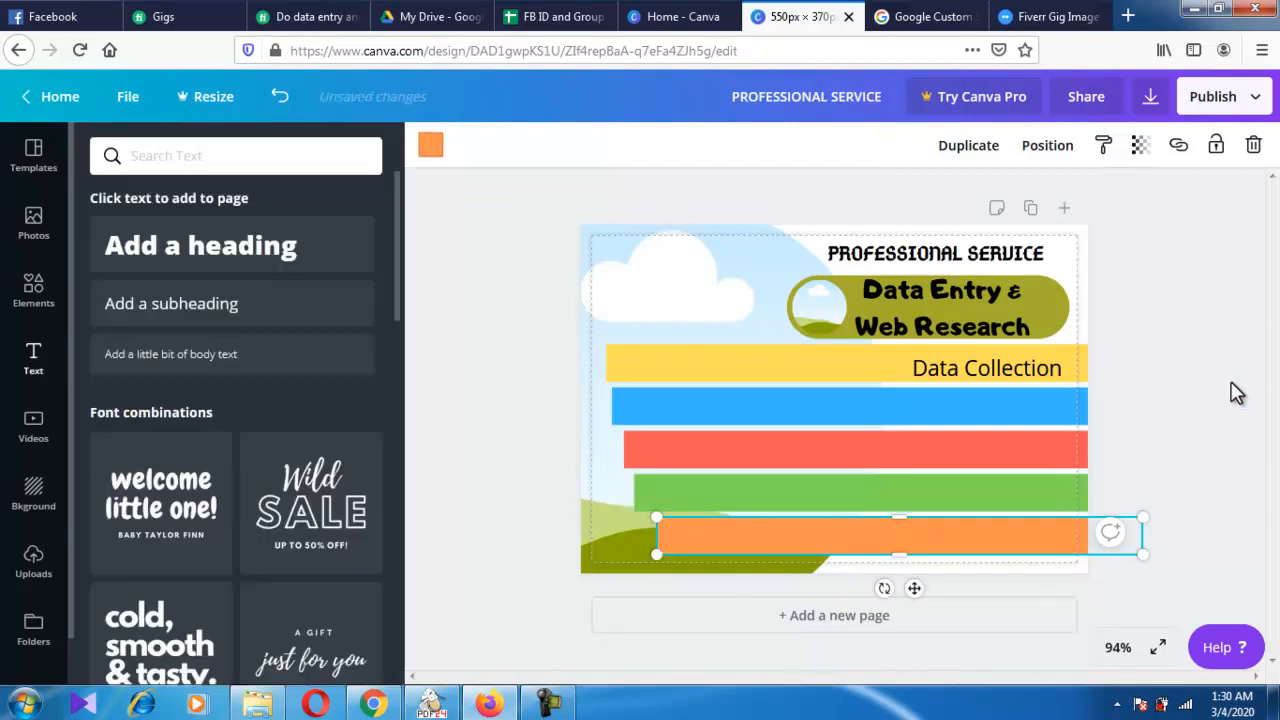
# - Nudge the Data Collection text up to center it vertically in the yellow strip
pyautogui.click(944, 366)
pyautogui.press('Up')
pyautogui.press('Up')
pyautogui.press('Up')
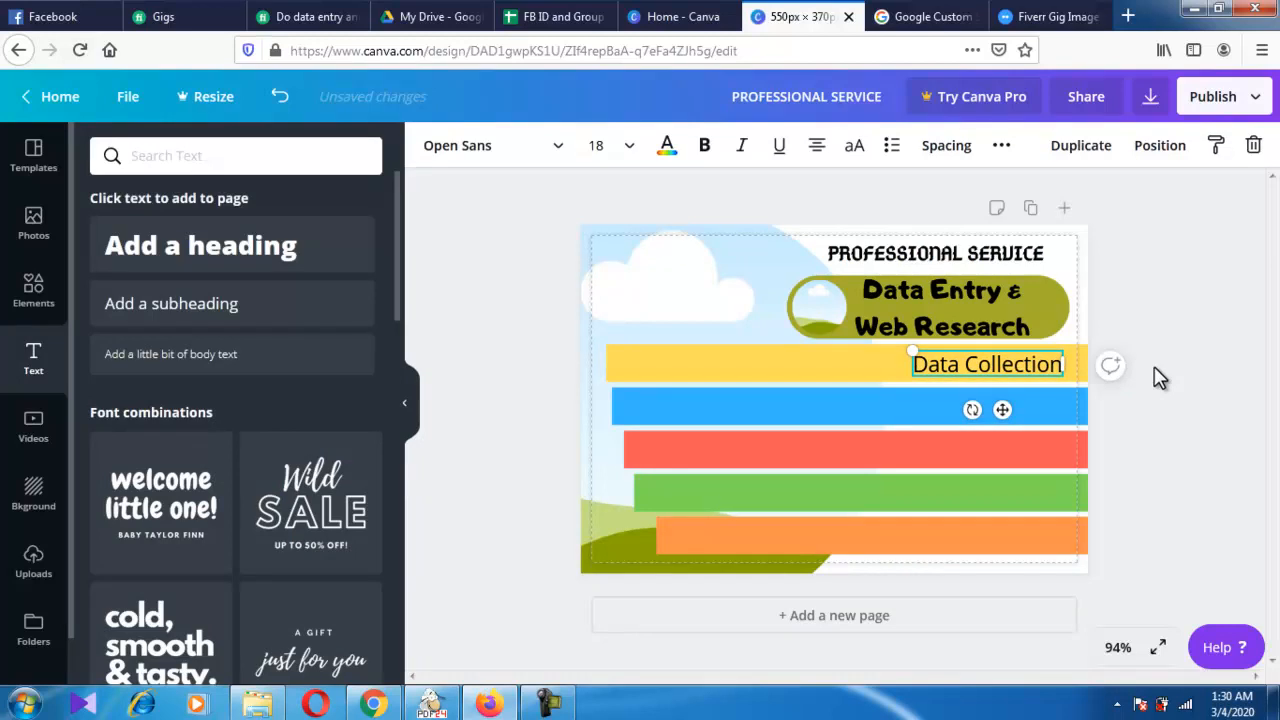
pyautogui.press('Up')
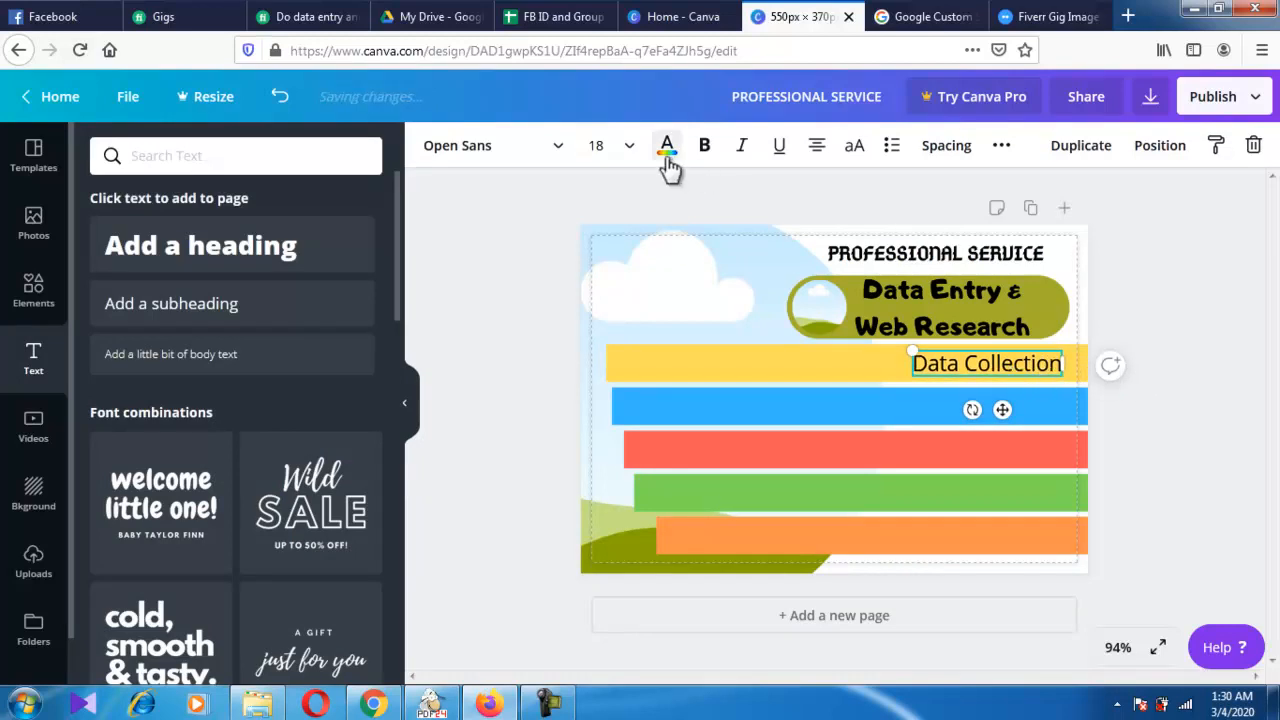
# - Make the Data Collection text bold on a single line and nudge it right within the yellow strip
pyautogui.click(704, 145)
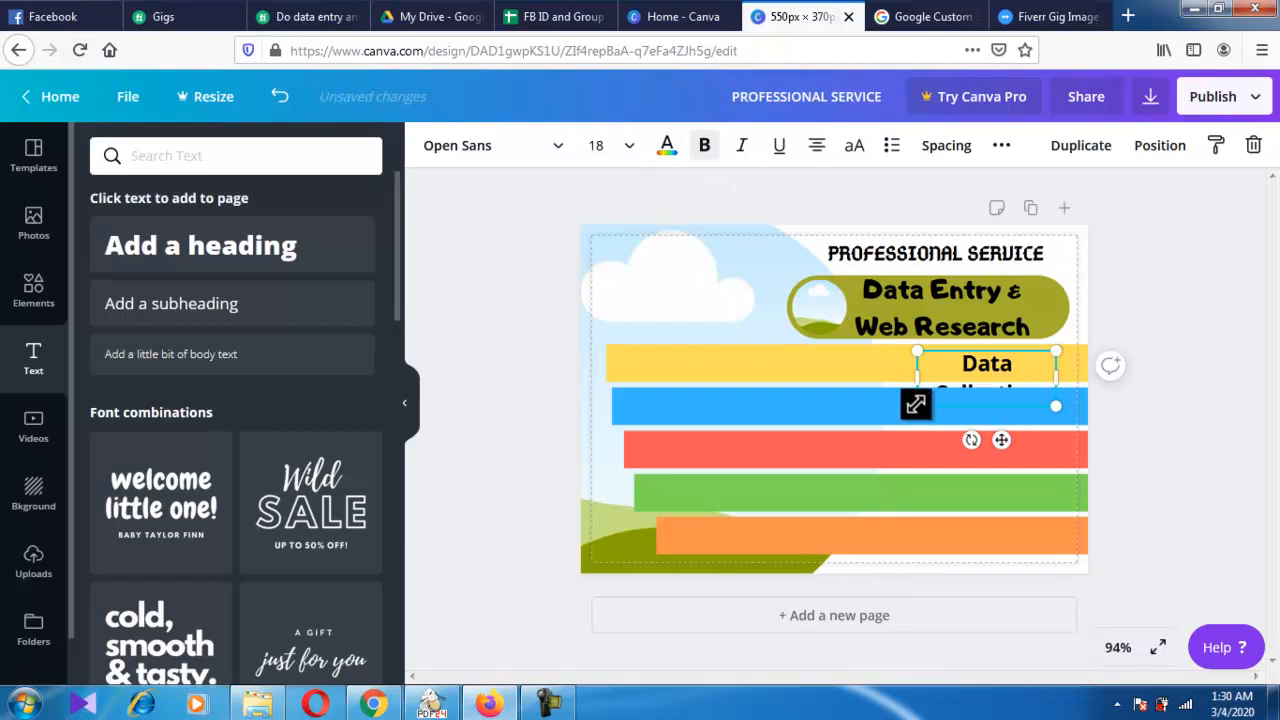
pyautogui.moveTo(918, 379); pyautogui.dragTo(878, 366)
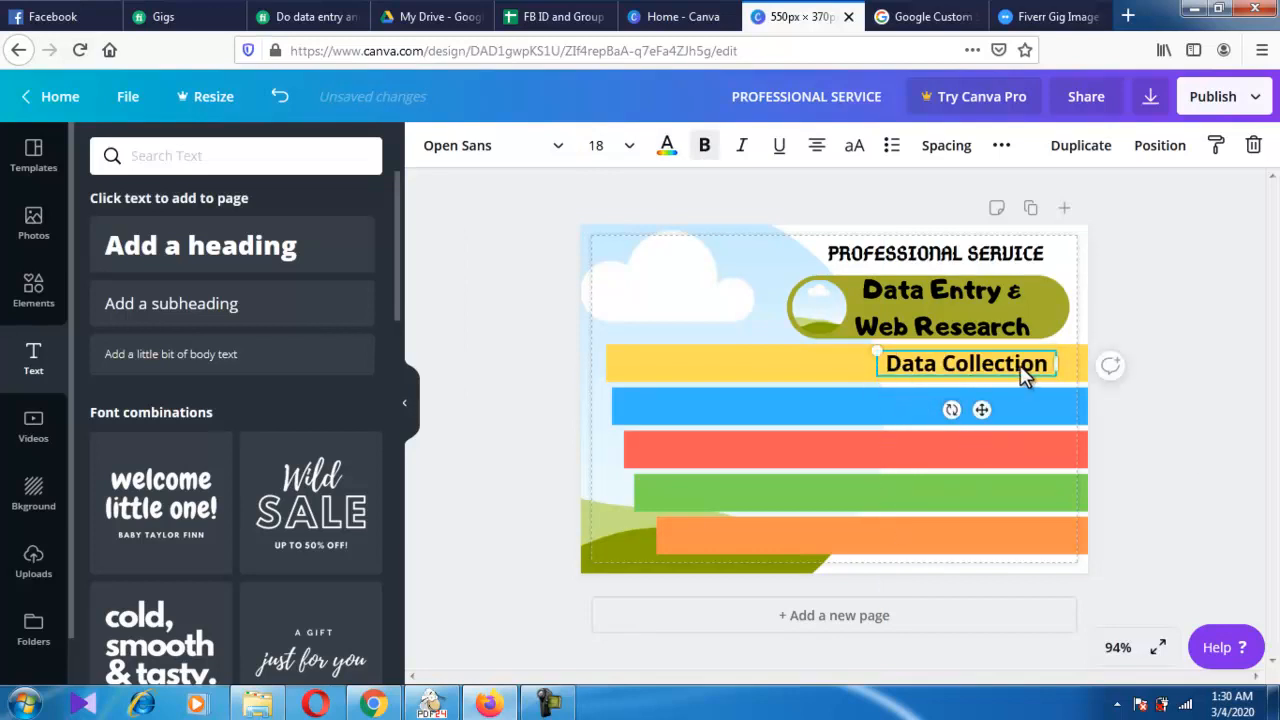
pyautogui.press('Right')
pyautogui.press('Right')
pyautogui.press('Right')
pyautogui.press('Right')
pyautogui.press('Right')
pyautogui.press('Right')
pyautogui.press('Right')
pyautogui.press('Right')
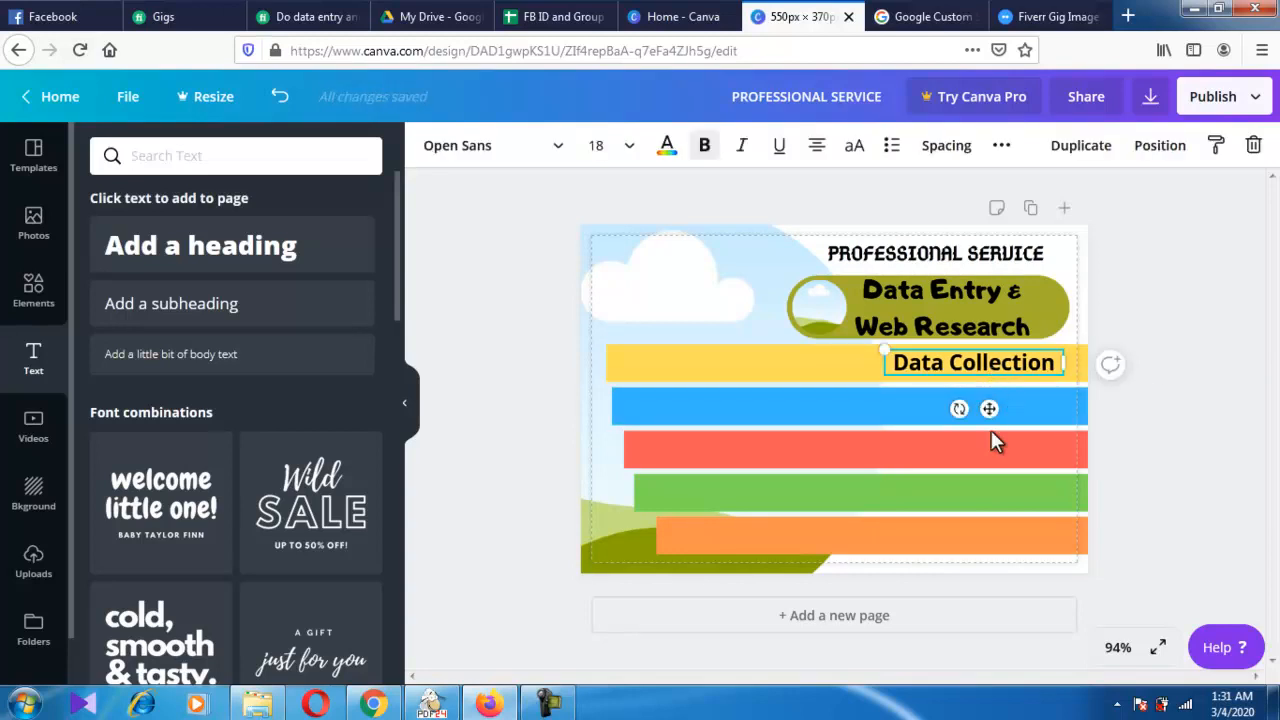
# - Duplicate the Data Collection label onto the blue strip and change its text to Data Mining
pyautogui.click(1082, 148)
pyautogui.moveTo(1002, 427); pyautogui.dragTo(998, 445)
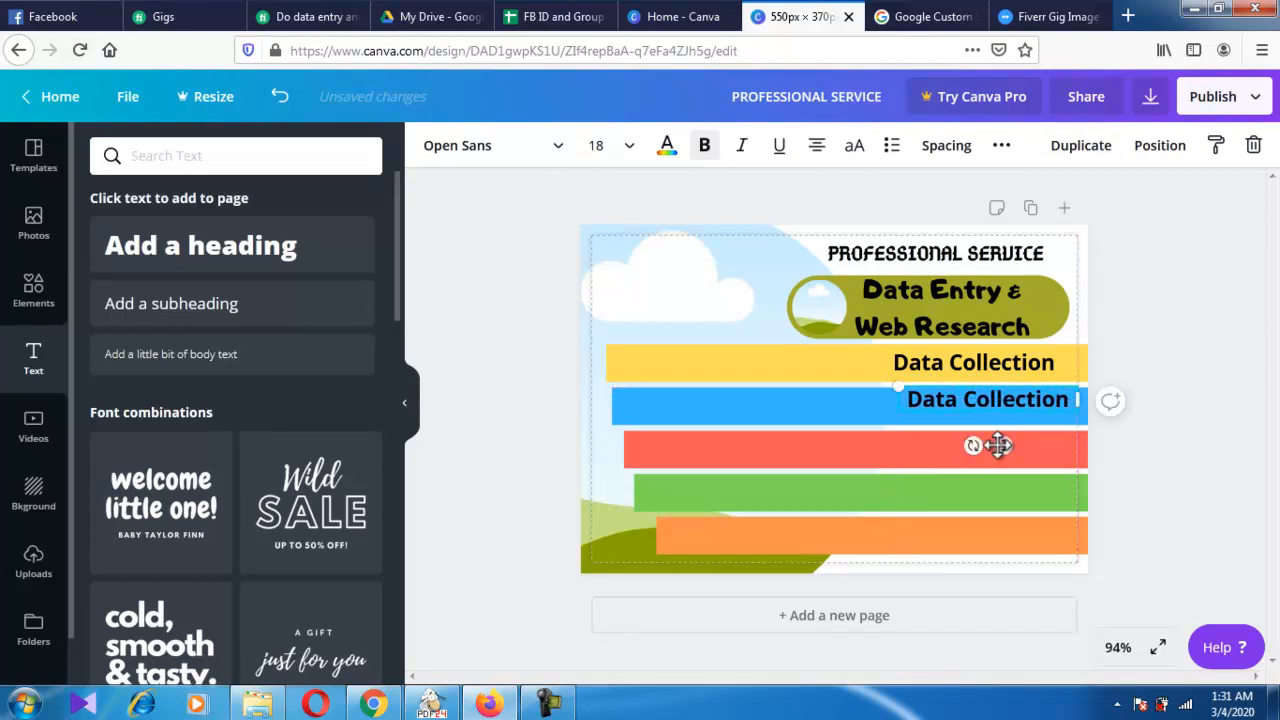
pyautogui.doubleClick(1057, 398)
pyautogui.write('Mining')
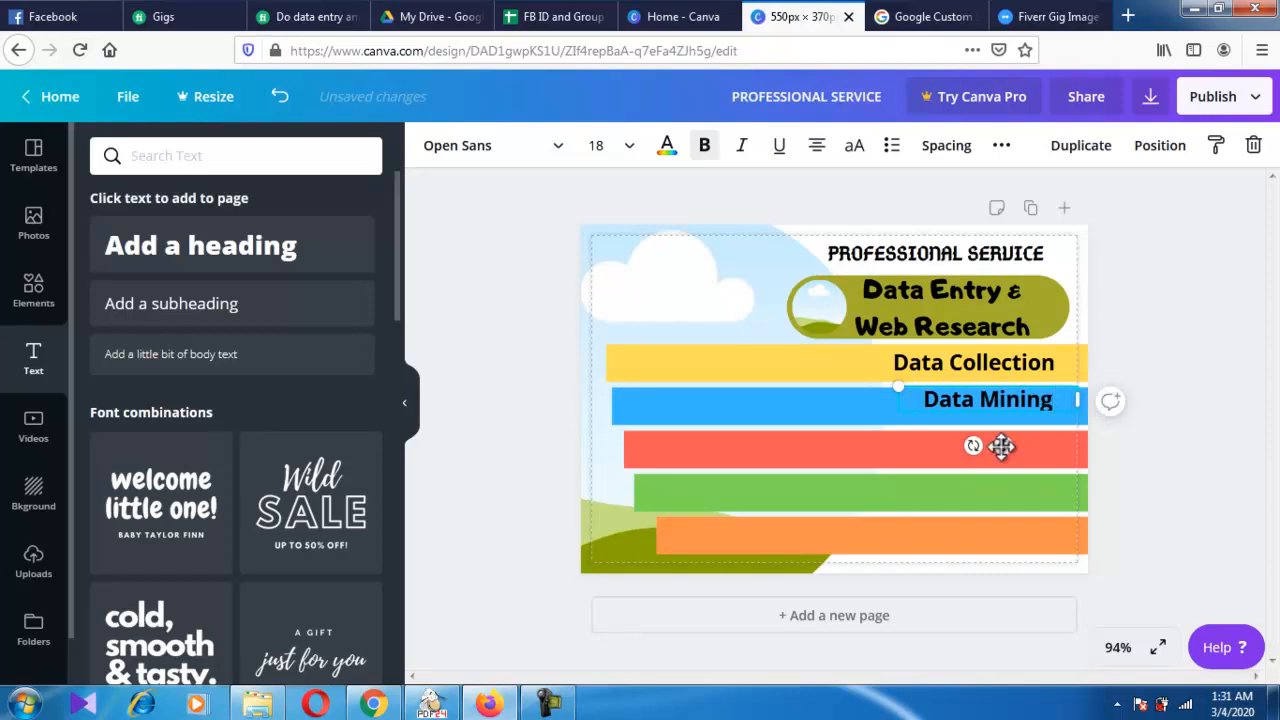
pyautogui.click(1205, 450)
# - Nudge the Data Mining label left and down to line up with Data Collection and center it in the blue strip
pyautogui.click(937, 397)
pyautogui.press('Left')
pyautogui.press('Left')
pyautogui.press('Left')
pyautogui.press('Left')
pyautogui.press('Left')
pyautogui.press('Left')
pyautogui.press('Left')
pyautogui.press('Left')
pyautogui.press('Left')
pyautogui.press('Left')
pyautogui.press('Left')
pyautogui.press('Left')
pyautogui.press('Left')
pyautogui.press('Left')
pyautogui.press('Left')
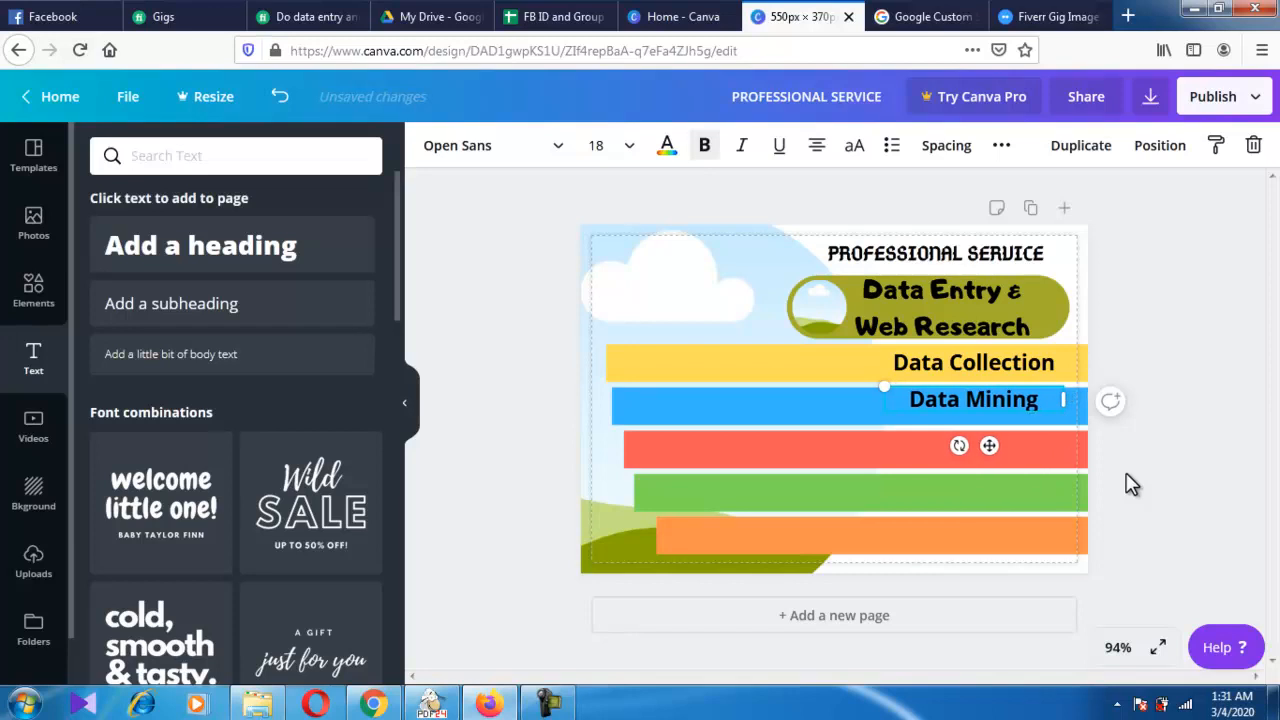
pyautogui.press('Left')
pyautogui.press('Left')
pyautogui.press('Left')
pyautogui.press('Left')
pyautogui.press('Left')
pyautogui.press('Left')
pyautogui.press('Left')
pyautogui.press('Left')
pyautogui.press('Left')
pyautogui.press('Left')
pyautogui.press('Left')
pyautogui.press('Left')
pyautogui.press('Down')
pyautogui.press('Down')
pyautogui.press('Left')
pyautogui.press('Left')
pyautogui.press('Left')
pyautogui.press('Left')
pyautogui.press('Down')
pyautogui.press('Down')
pyautogui.press('Down')
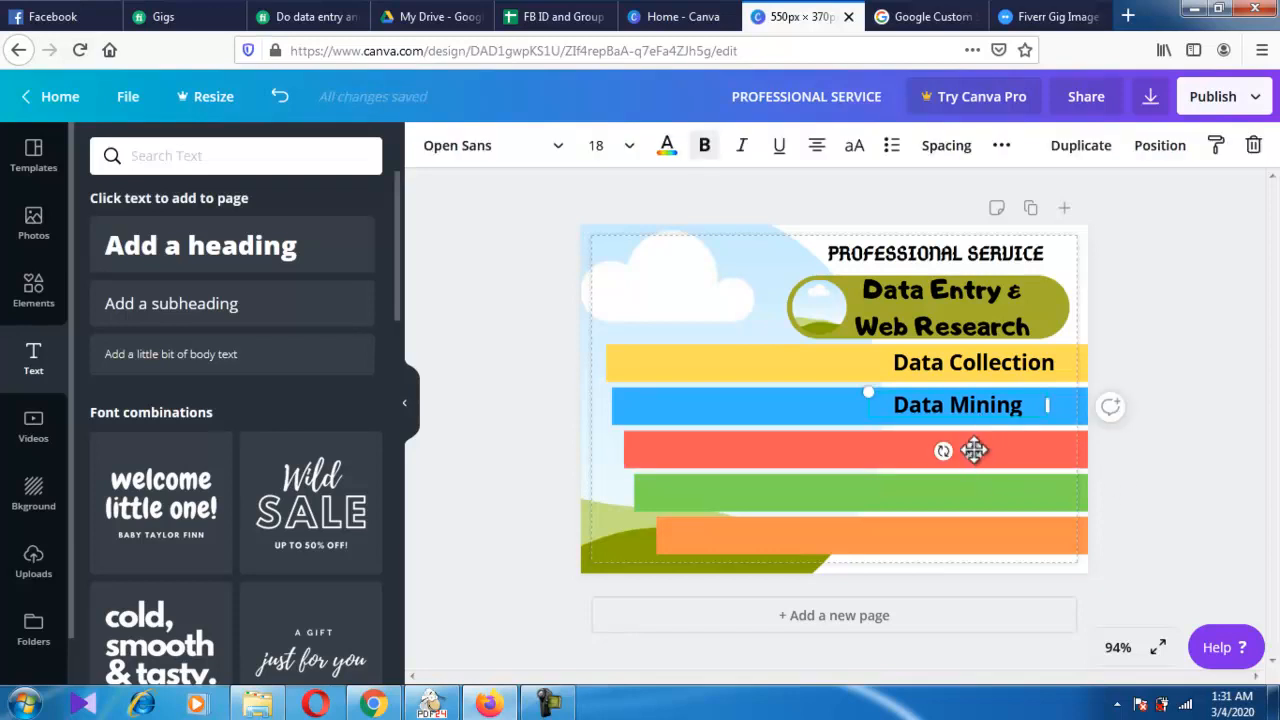
# - Duplicate the Data Mining label onto the coral red strip and replace its text with PDF to Word
pyautogui.click(1100, 156)
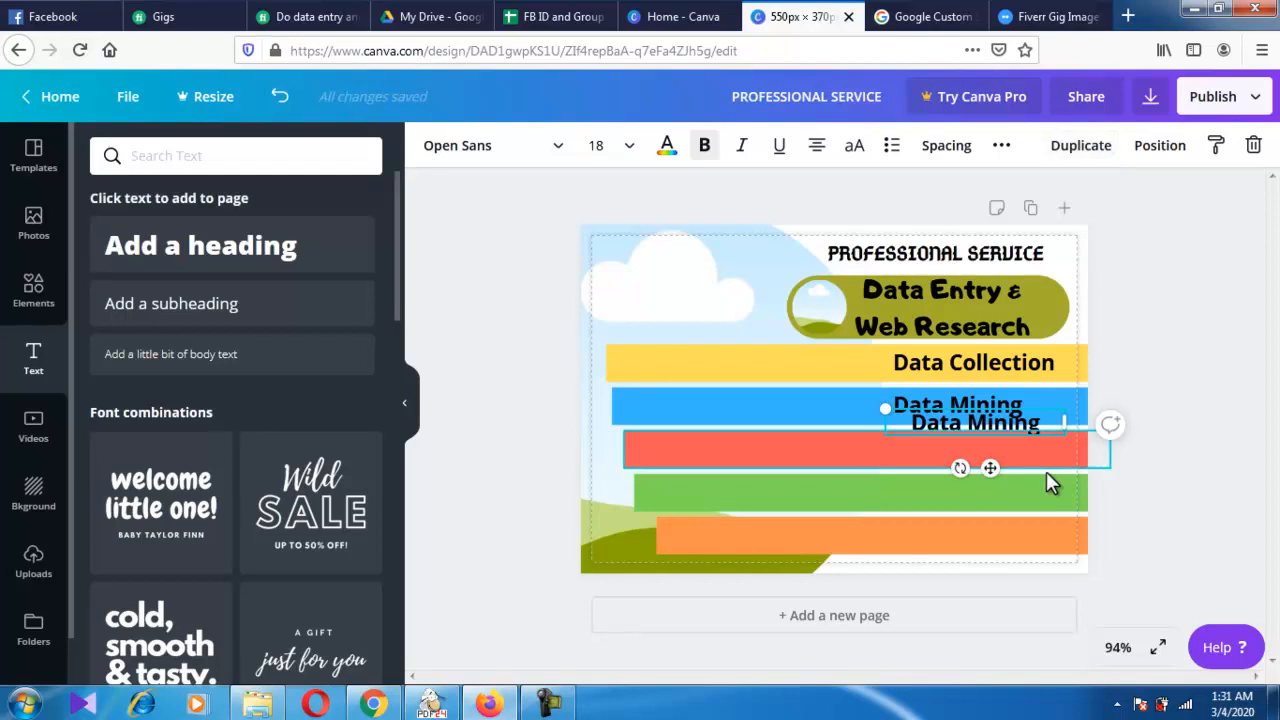
pyautogui.moveTo(992, 470); pyautogui.dragTo(988, 490)
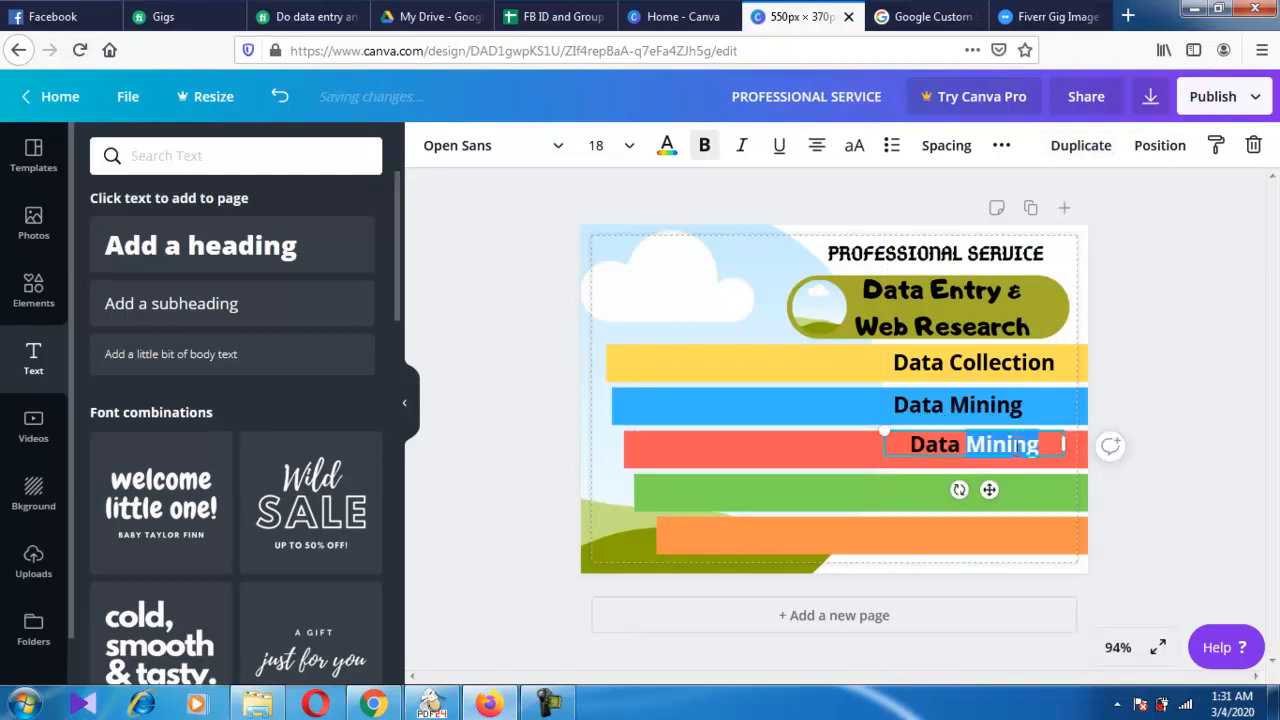
pyautogui.hotkey('shift', 'Home')
pyautogui.hotkey('ctrl', 'a')
pyautogui.write('PDF to Word')
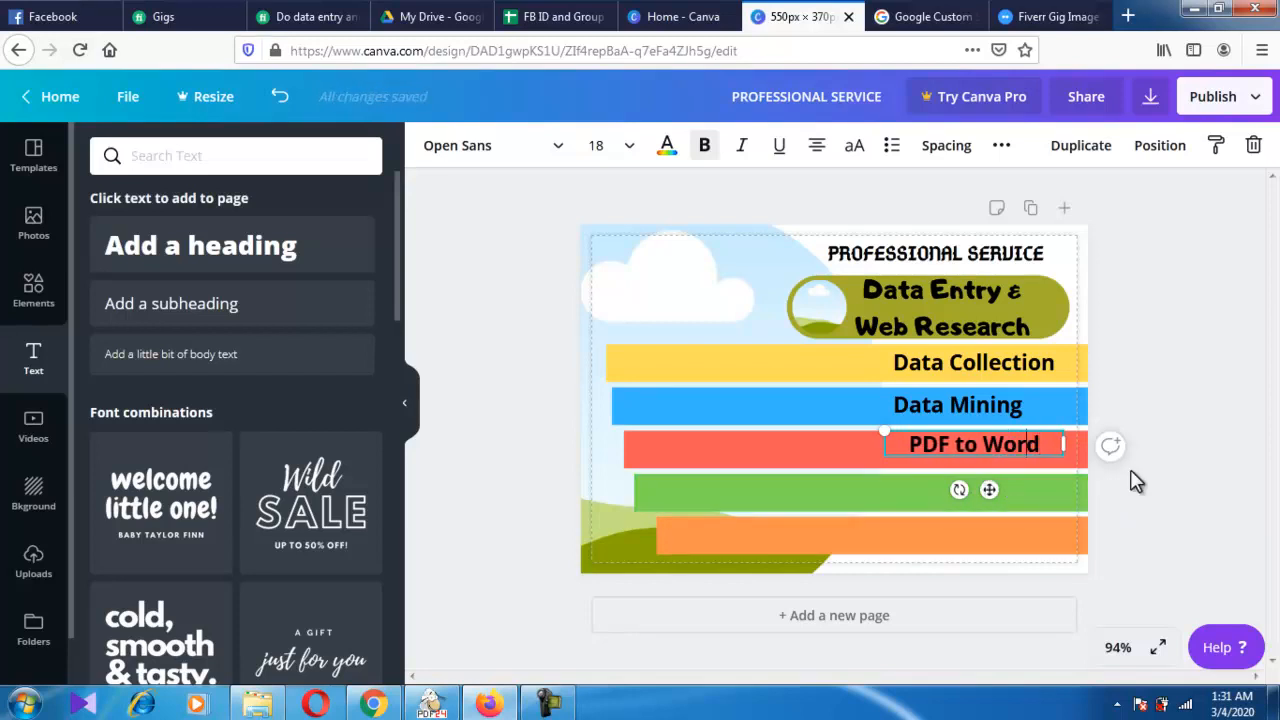
# - Move the PDF to Word label to line up with Data Mining and center it in the coral red strip
pyautogui.moveTo(987, 487); pyautogui.dragTo(986, 488)
pyautogui.click(1205, 379)
pyautogui.click(971, 455)
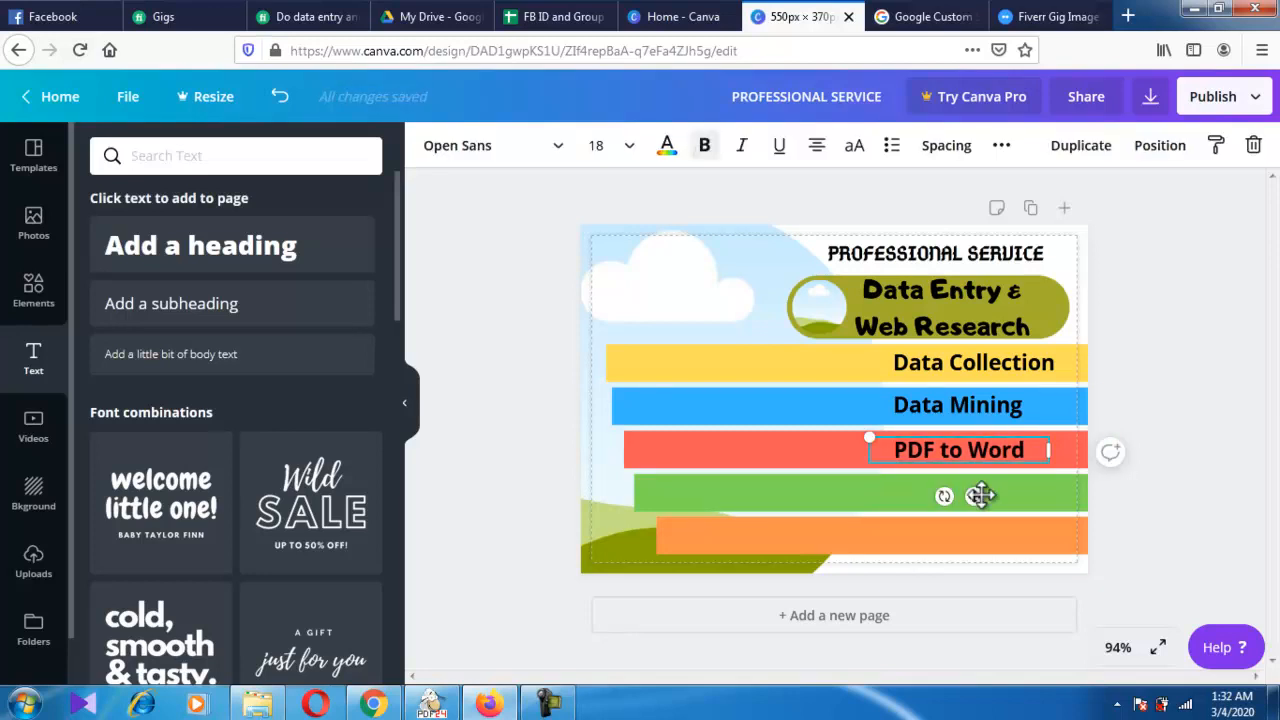
# - Duplicate the PDF to Word label onto the green strip and replace its text with Copy & Paste
pyautogui.click(1080, 146)
pyautogui.moveTo(991, 514); pyautogui.dragTo(975, 532)
pyautogui.doubleClick(1027, 484)
pyautogui.write('C')
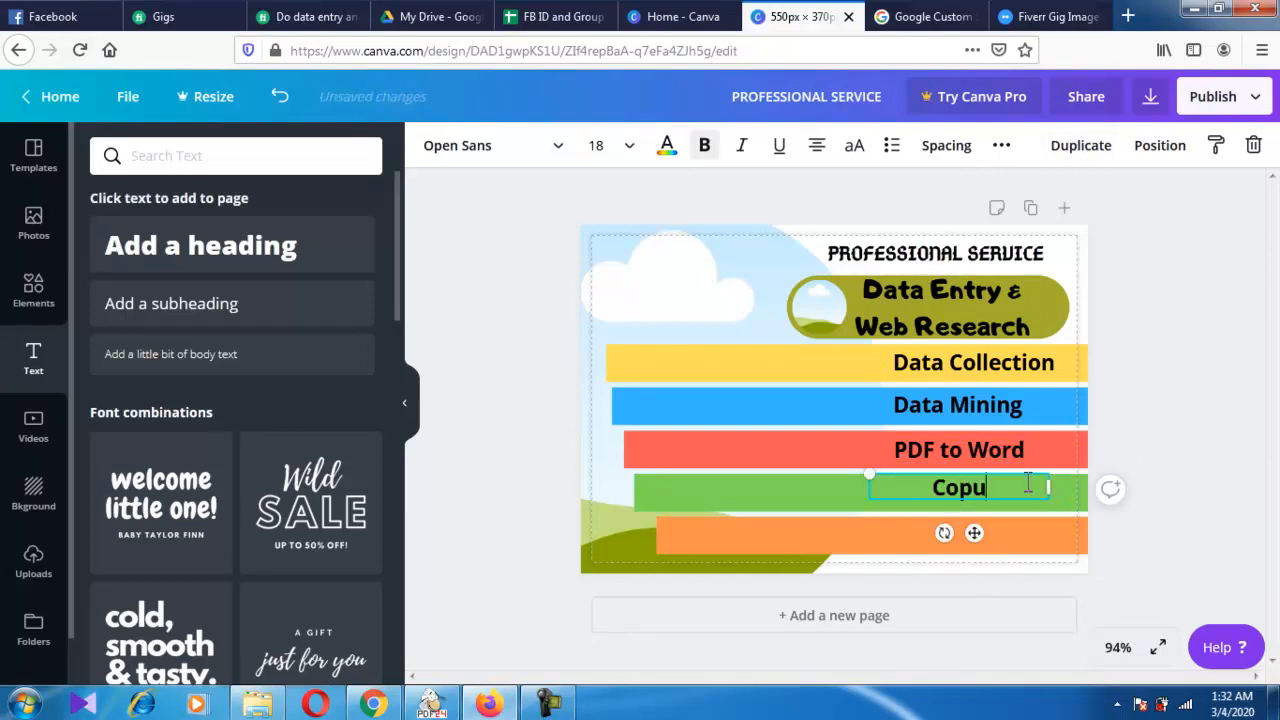
pyautogui.write('opu')
pyautogui.press('BackSpace')
pyautogui.write('y & Paste')
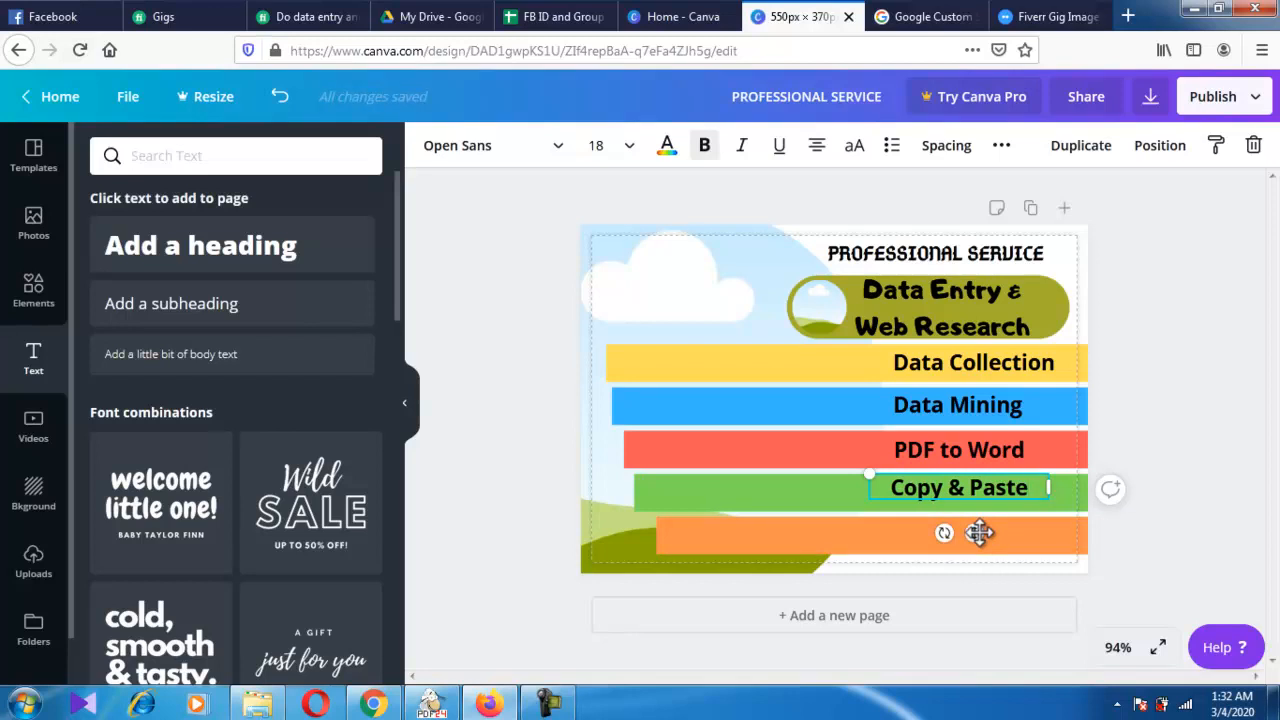
# - Shift the Copy & Paste label slightly down to center it in the green strip
pyautogui.click(1165, 467)
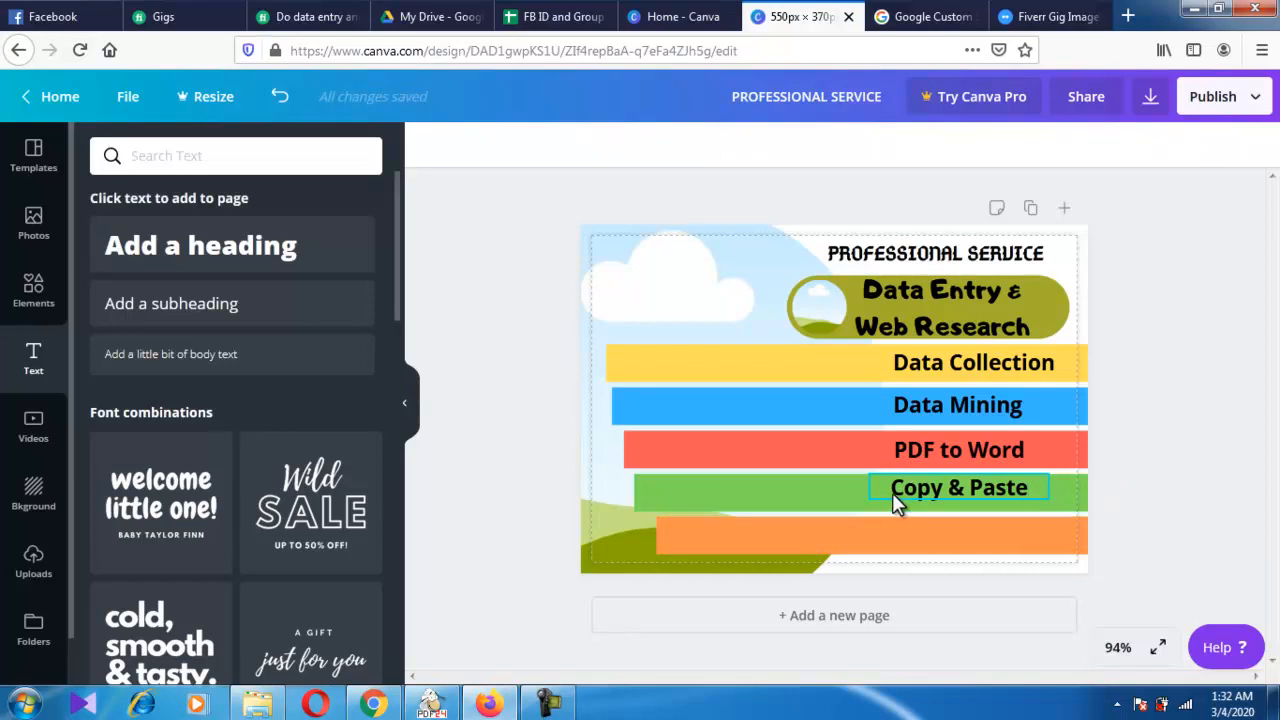
pyautogui.click(892, 493)
pyautogui.press('Down')
pyautogui.moveTo(974, 534); pyautogui.dragTo(974, 537)
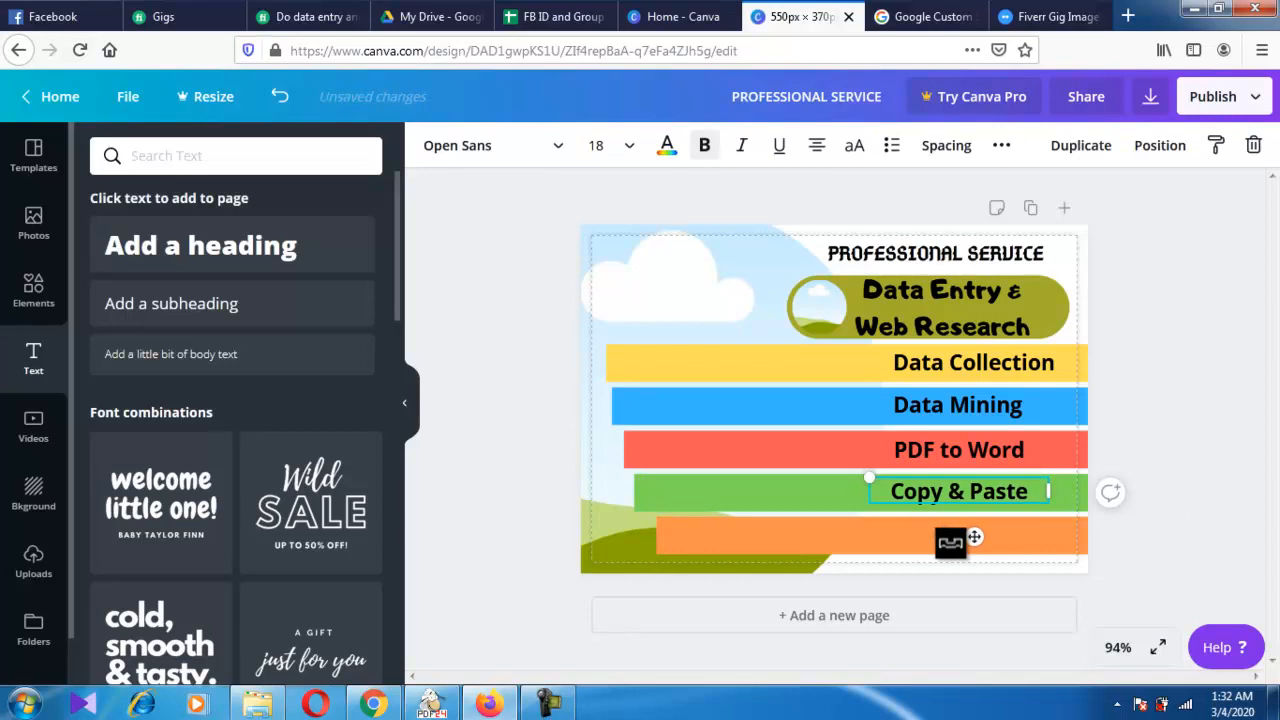
# - Duplicate the Copy & Paste label onto the orange strip and replace its text with Virtual Assistant
pyautogui.click(1072, 150)
pyautogui.moveTo(994, 551); pyautogui.dragTo(977, 576)
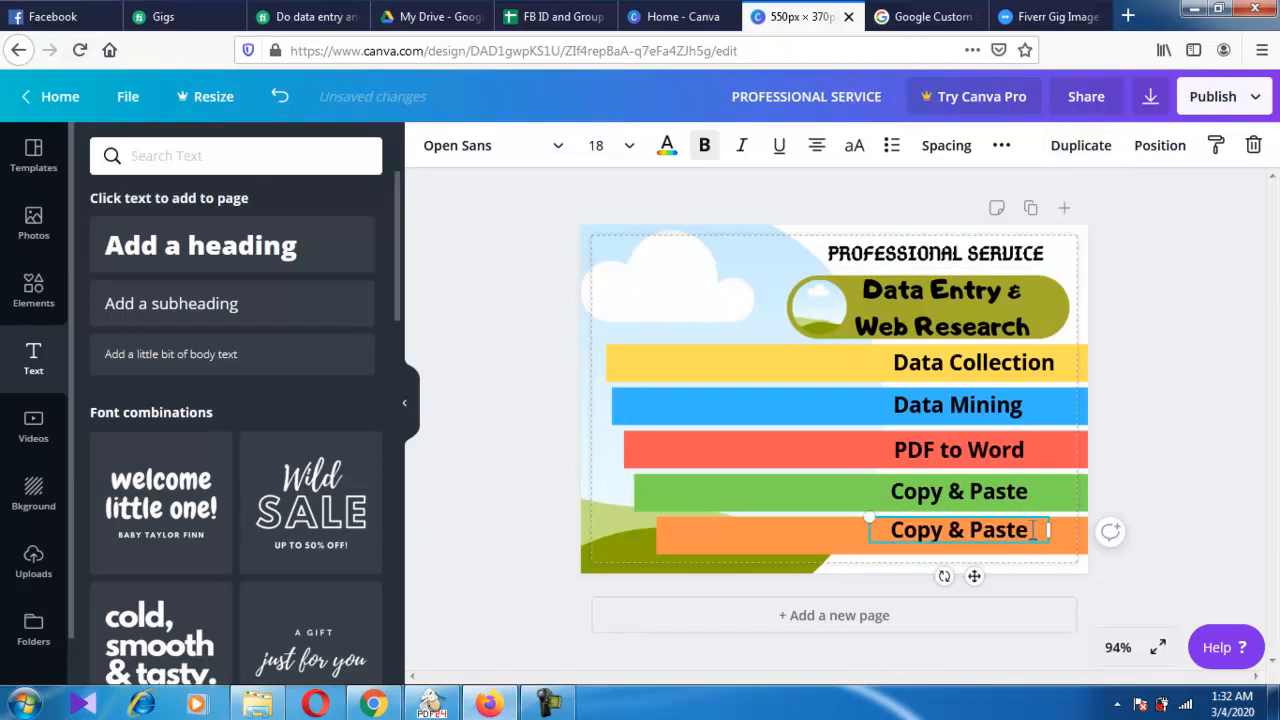
pyautogui.doubleClick(1031, 529)
pyautogui.write('Virtual Assi')
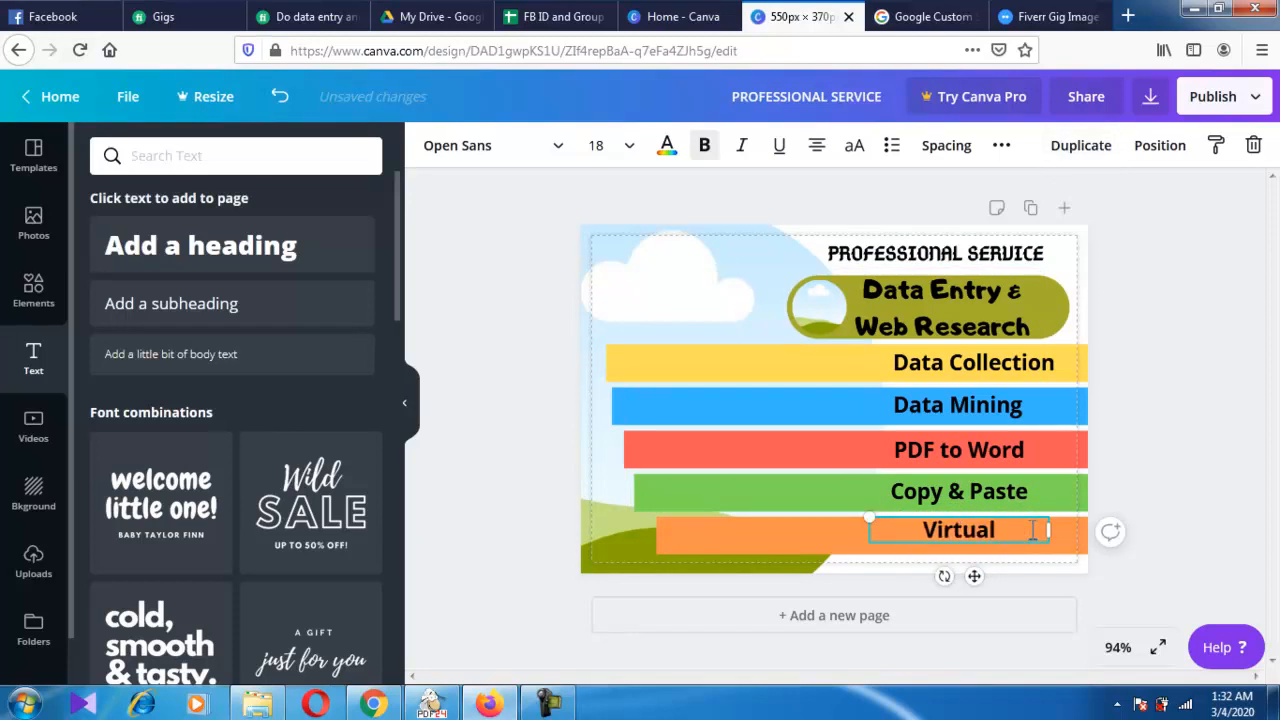
pyautogui.write('ant')
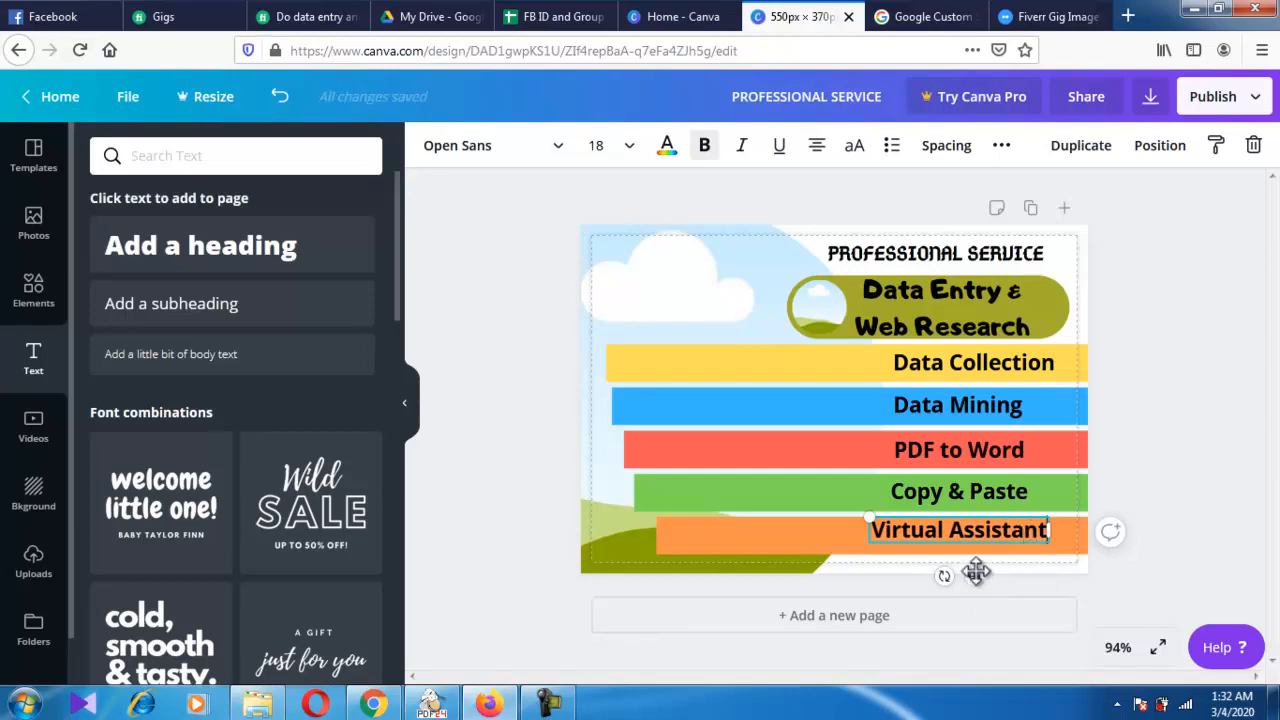
# - Reposition the Virtual Assistant label to line up with the labels above and center it in the orange strip
pyautogui.click(1197, 495)
pyautogui.click(921, 526)
pyautogui.moveTo(921, 526); pyautogui.dragTo(925, 537)
pyautogui.press('Right')
pyautogui.press('Right')
pyautogui.press('Right')
pyautogui.press('Right')
pyautogui.press('Right')
pyautogui.press('Right')
pyautogui.press('Right')
pyautogui.press('Right')
pyautogui.press('Right')
pyautogui.press('Right')
pyautogui.press('Right')
pyautogui.press('Right')
pyautogui.press('Right')
pyautogui.press('Right')
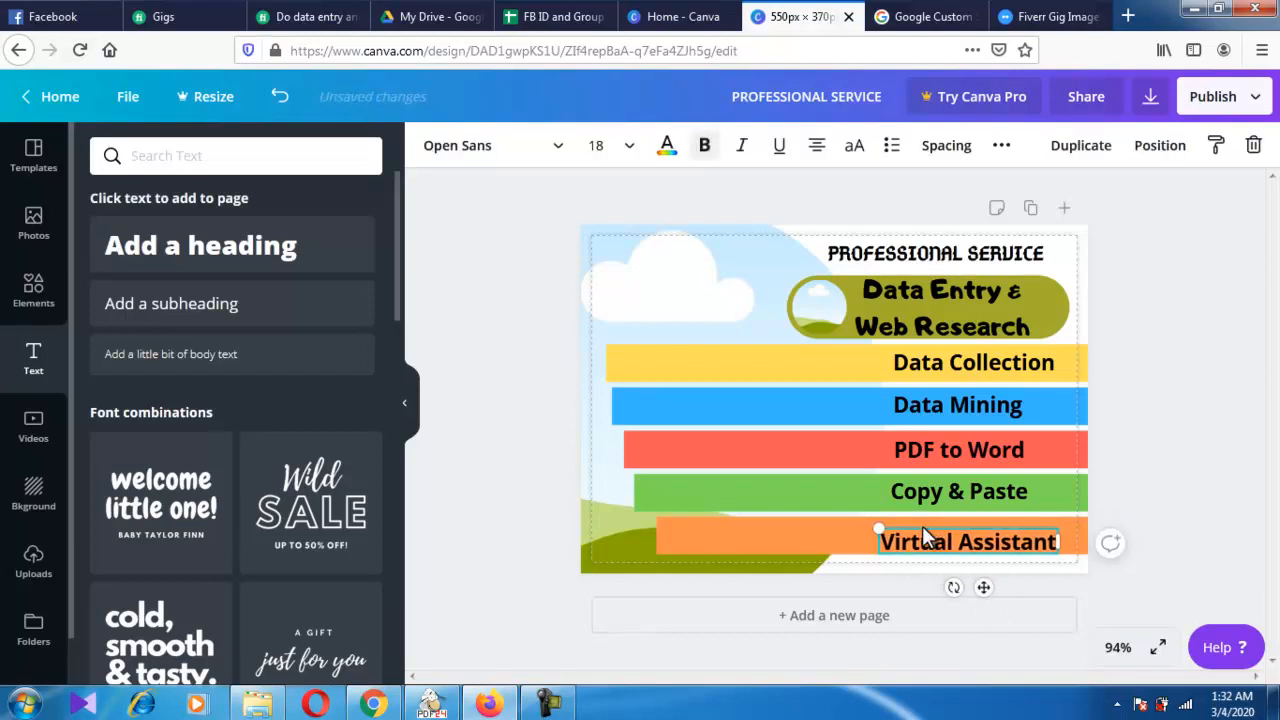
pyautogui.press('Up')
pyautogui.press('Up')
pyautogui.press('Up')
pyautogui.press('Up')
pyautogui.press('Up')
pyautogui.press('Up')
pyautogui.press('Right')
pyautogui.press('Right')
pyautogui.press('Right')
pyautogui.press('Right')
pyautogui.press('Right')
pyautogui.press('Right')
pyautogui.press('Right')
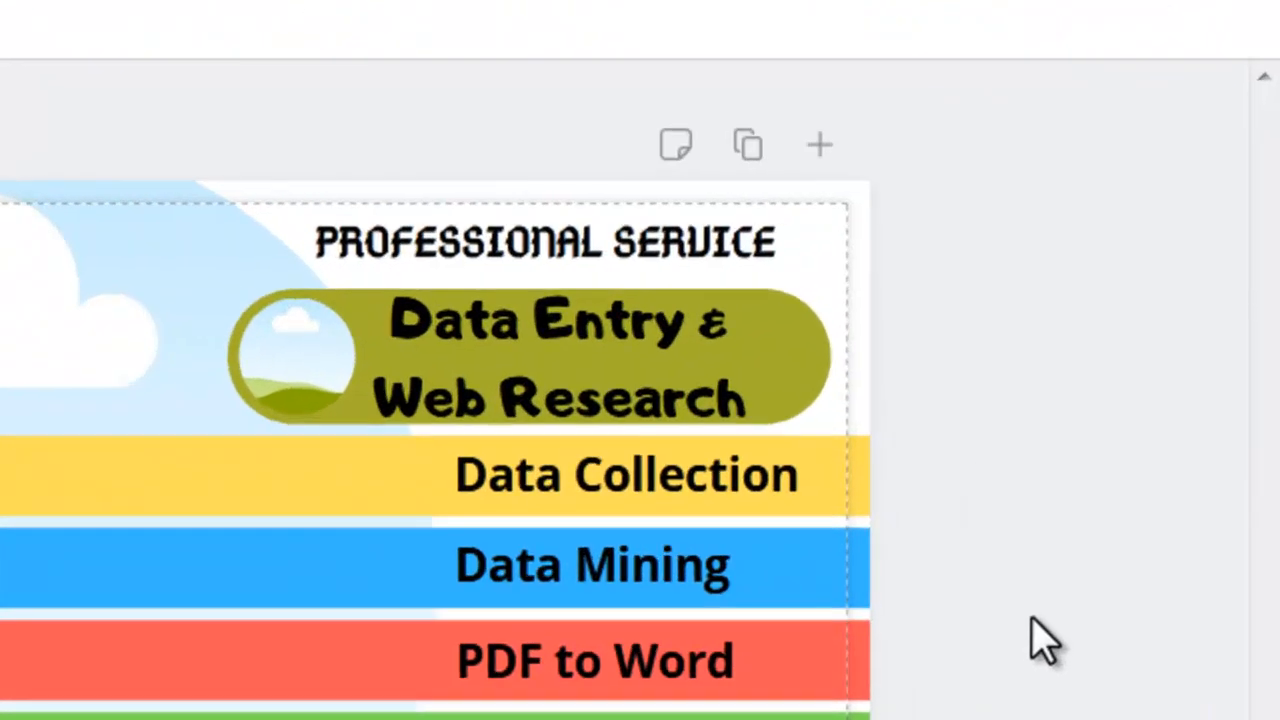
# - Send the yellow strip backward behind the large circular frame
pyautogui.click(130, 465)
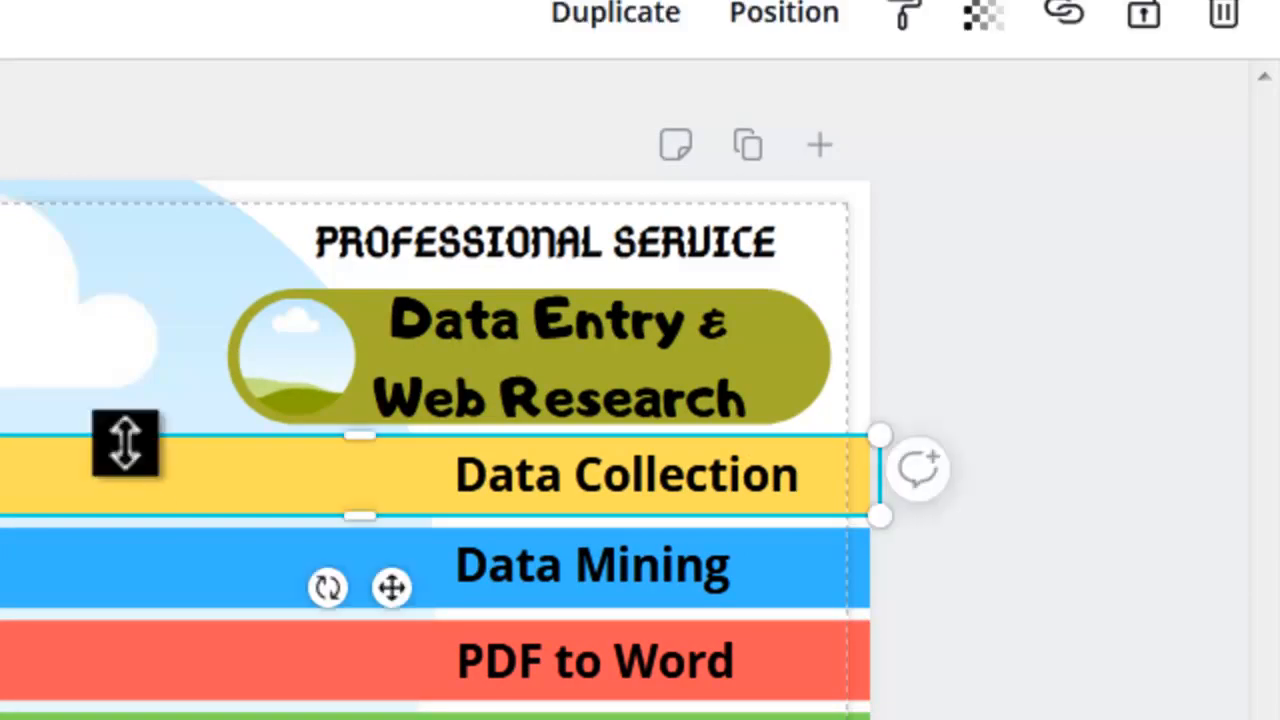
pyautogui.click(760, 20)
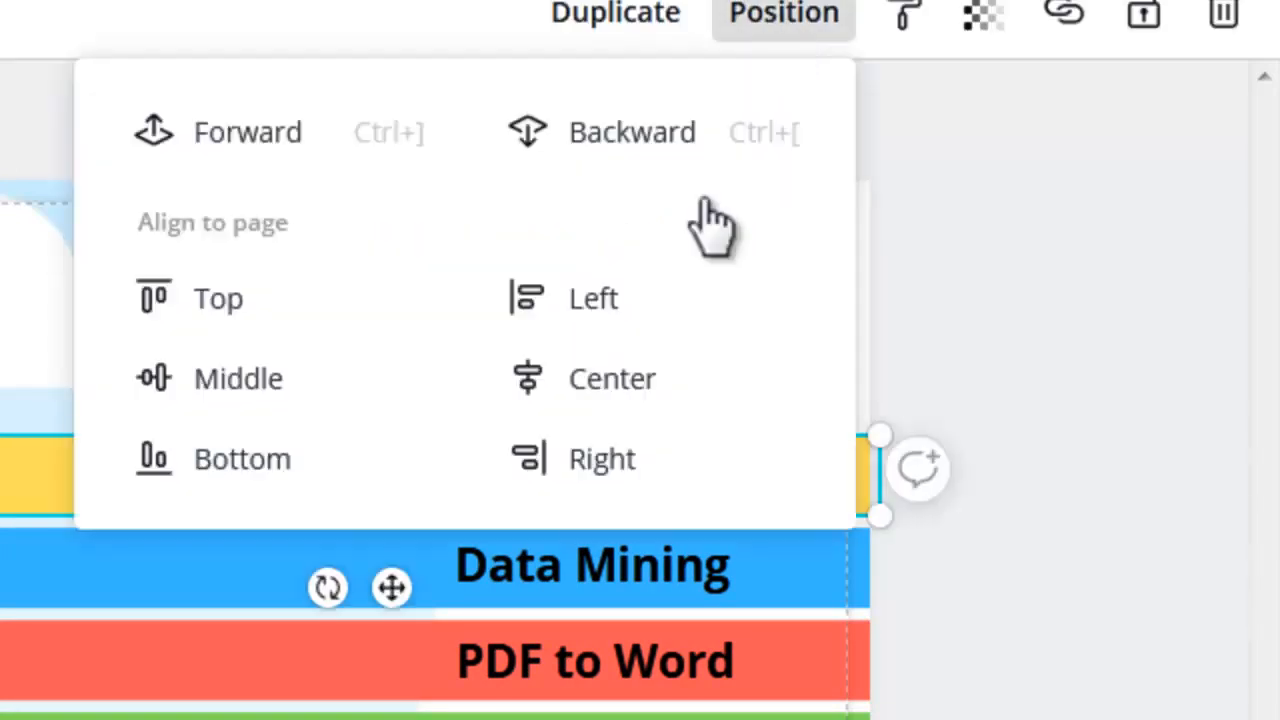
pyautogui.click(632, 135)
pyautogui.click(995, 300)
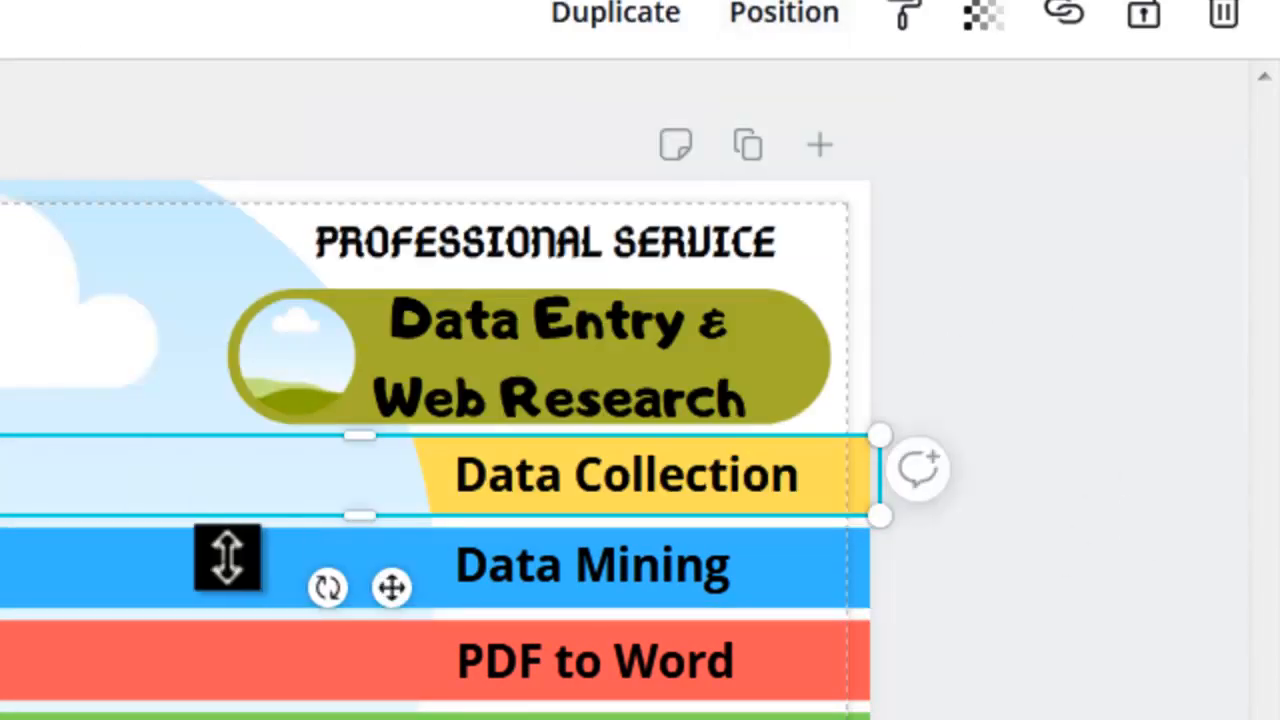
pyautogui.click(1200, 594)
# - Send the blue and coral red strips backward behind the large circular frame
pyautogui.click(265, 585)
pyautogui.click(784, 12)
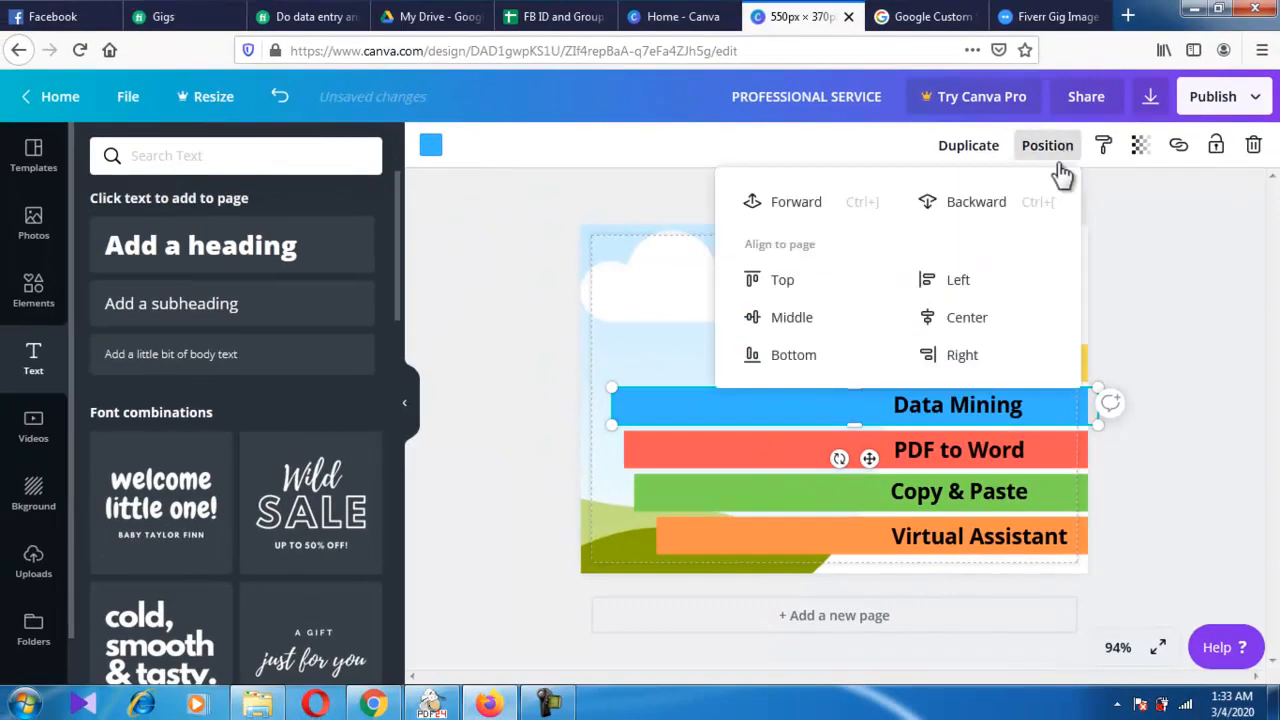
pyautogui.click(955, 205)
pyautogui.click(763, 465)
pyautogui.click(1052, 147)
pyautogui.click(968, 210)
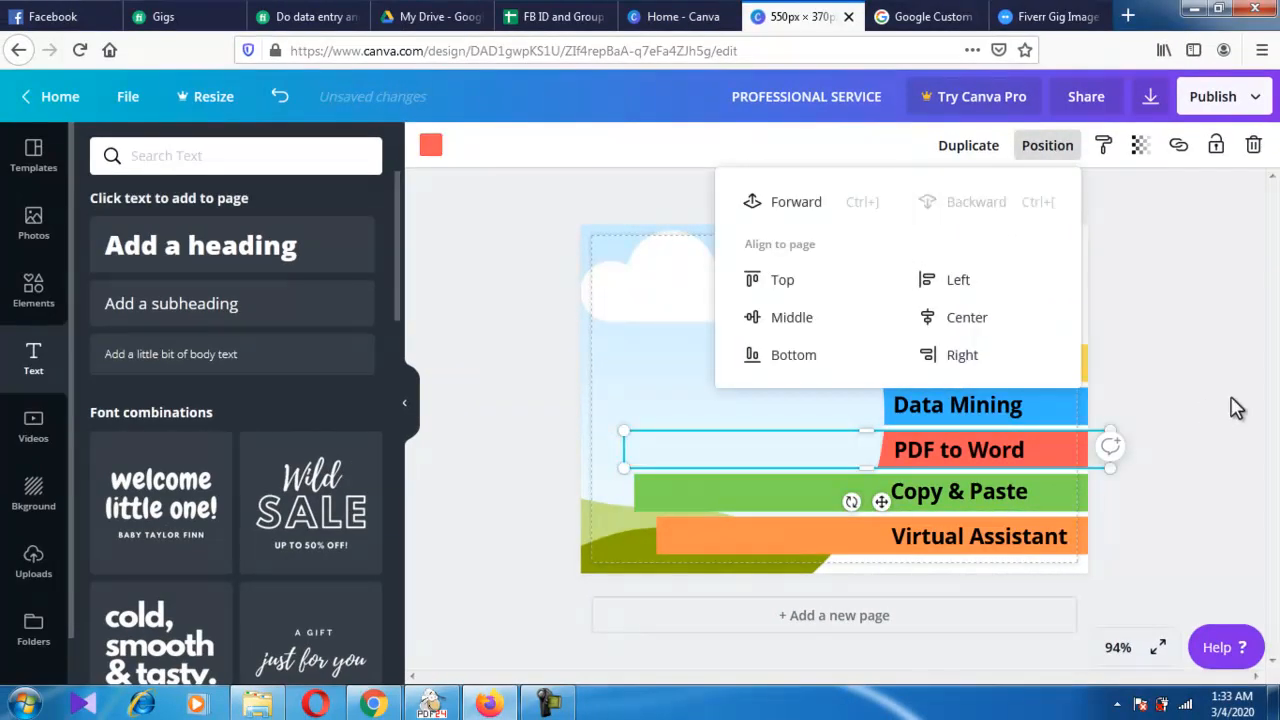
# - Send the green and orange strips backward behind the large circular frame
pyautogui.click(797, 490)
pyautogui.click(1050, 146)
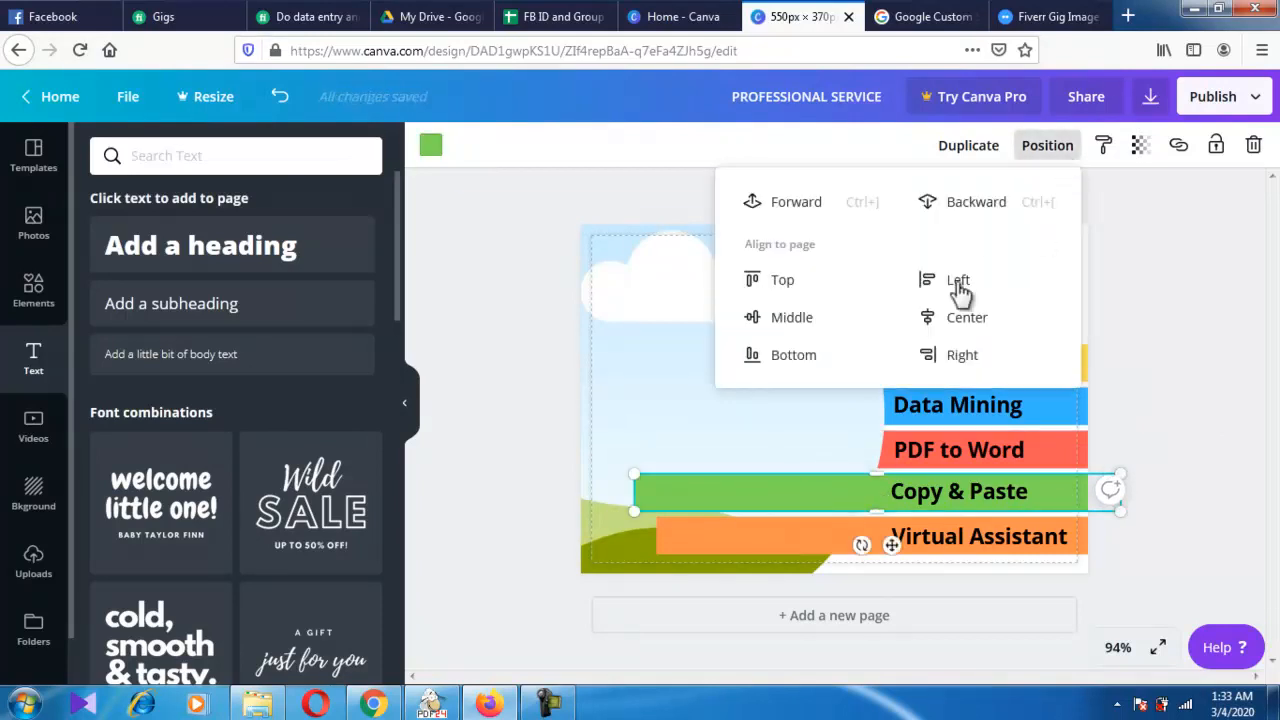
pyautogui.click(963, 208)
pyautogui.click(801, 528)
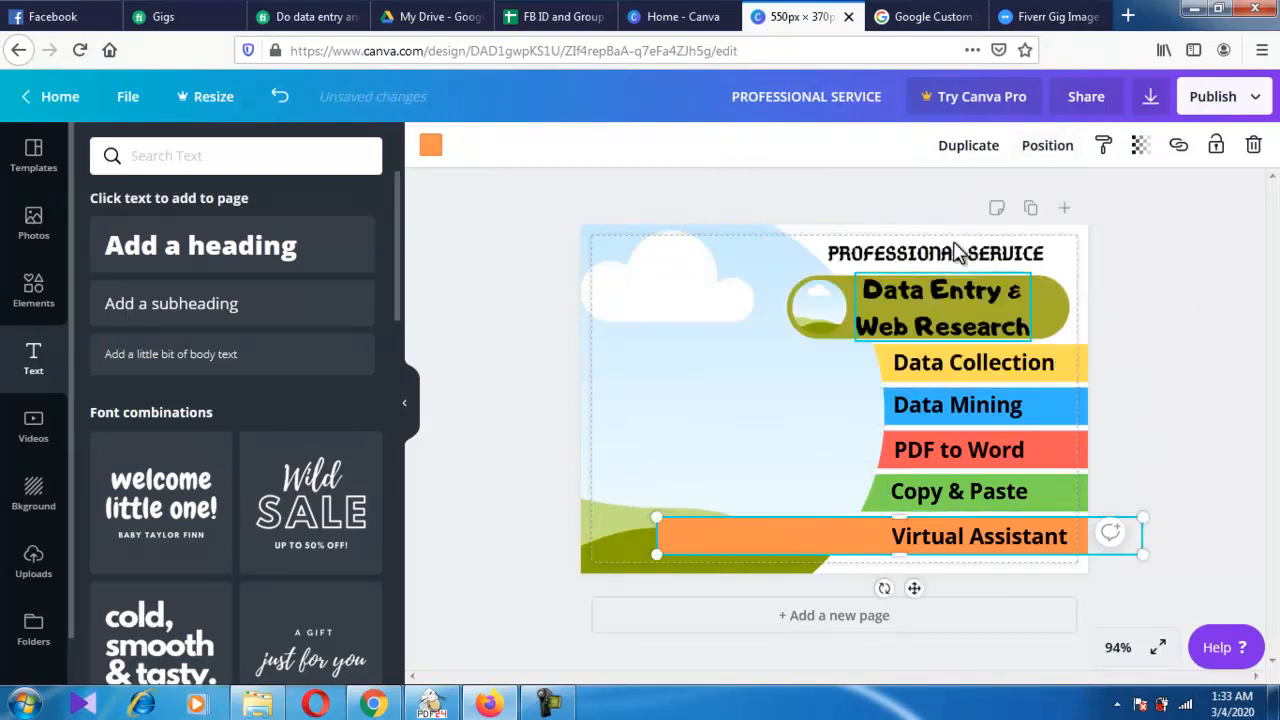
pyautogui.click(1047, 145)
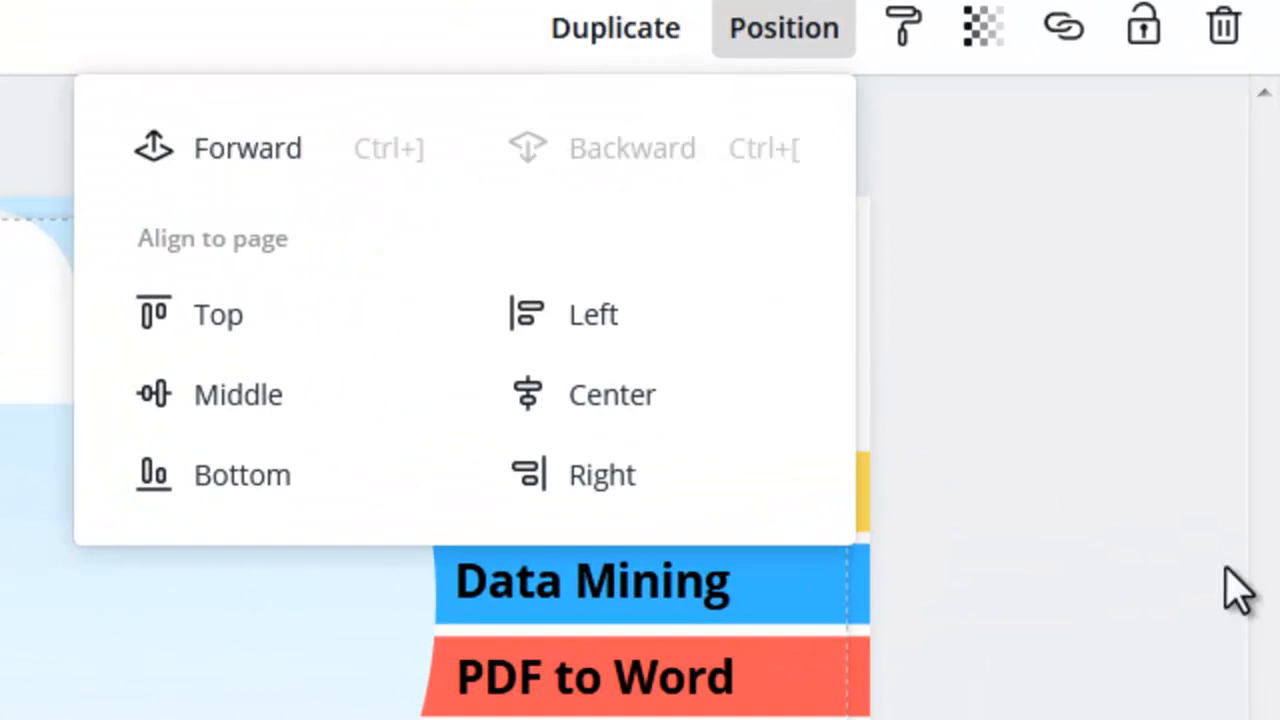
pyautogui.click(1109, 511)
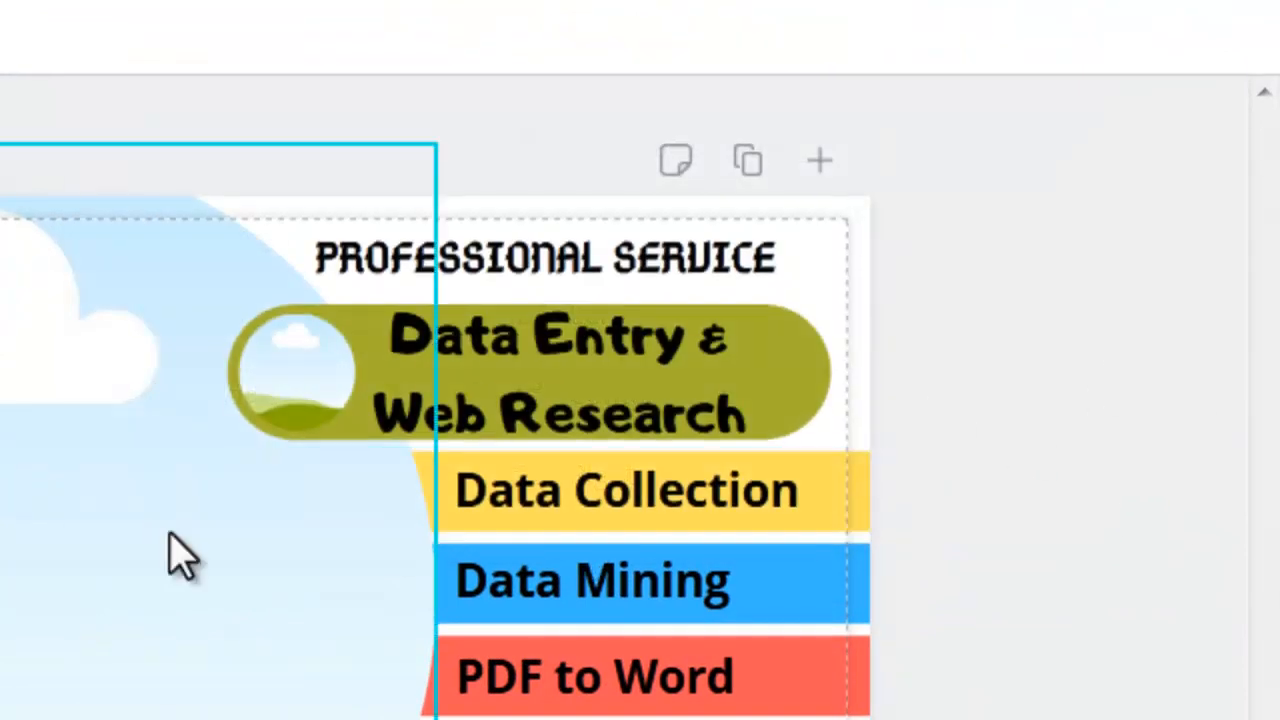
# - Add a second circular photo frame, shrink it and place it inside the large circle below the cloud
pyautogui.click(98, 648)
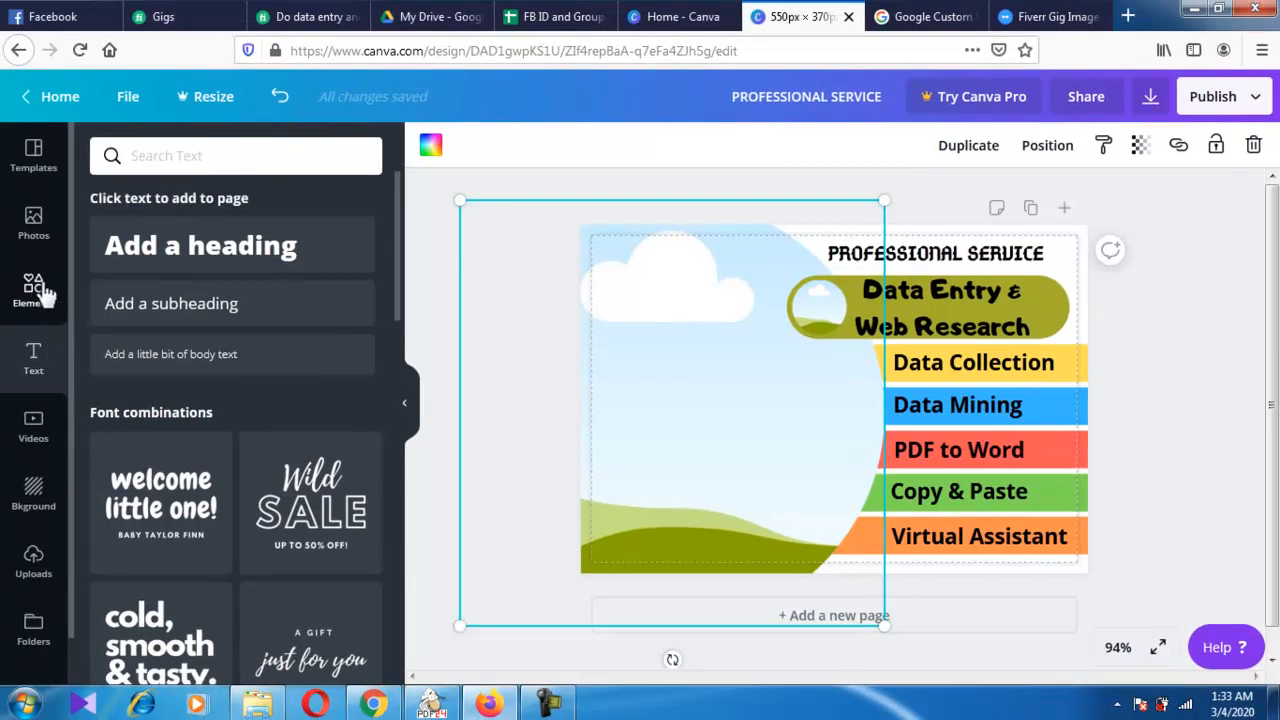
pyautogui.click(31, 288)
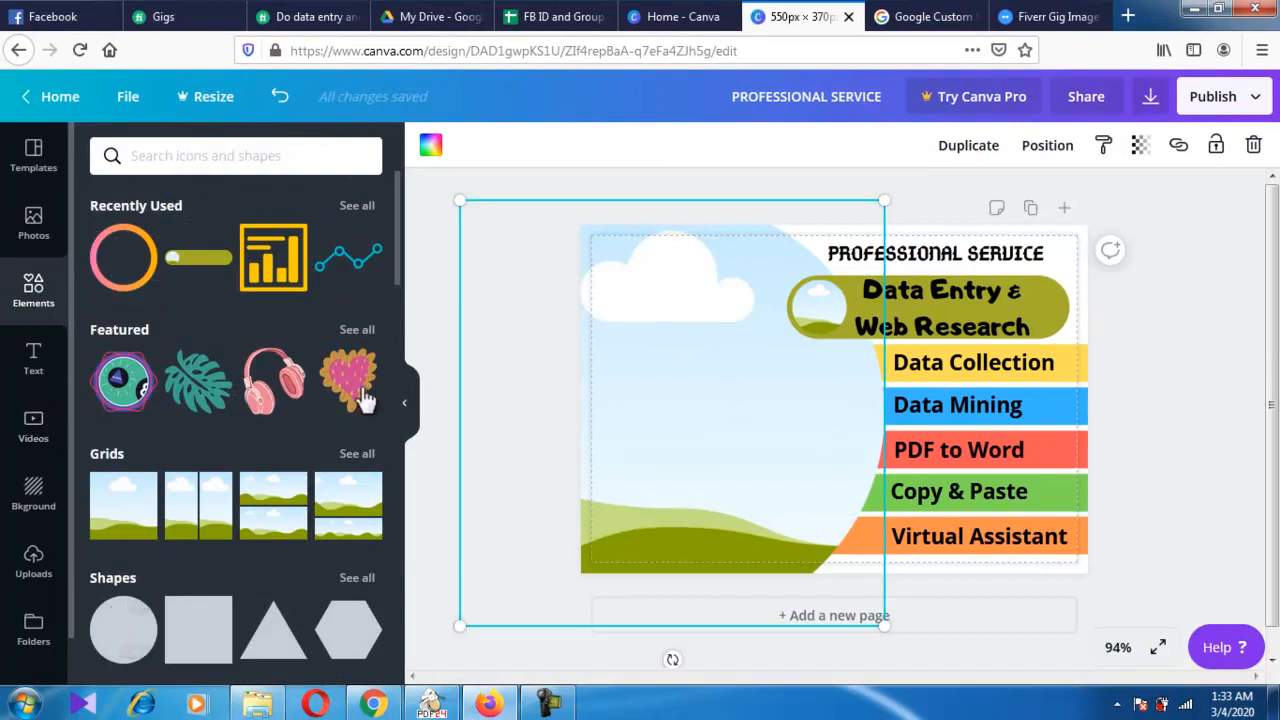
pyautogui.scroll(-3, 359, 401)
pyautogui.click(123, 429)
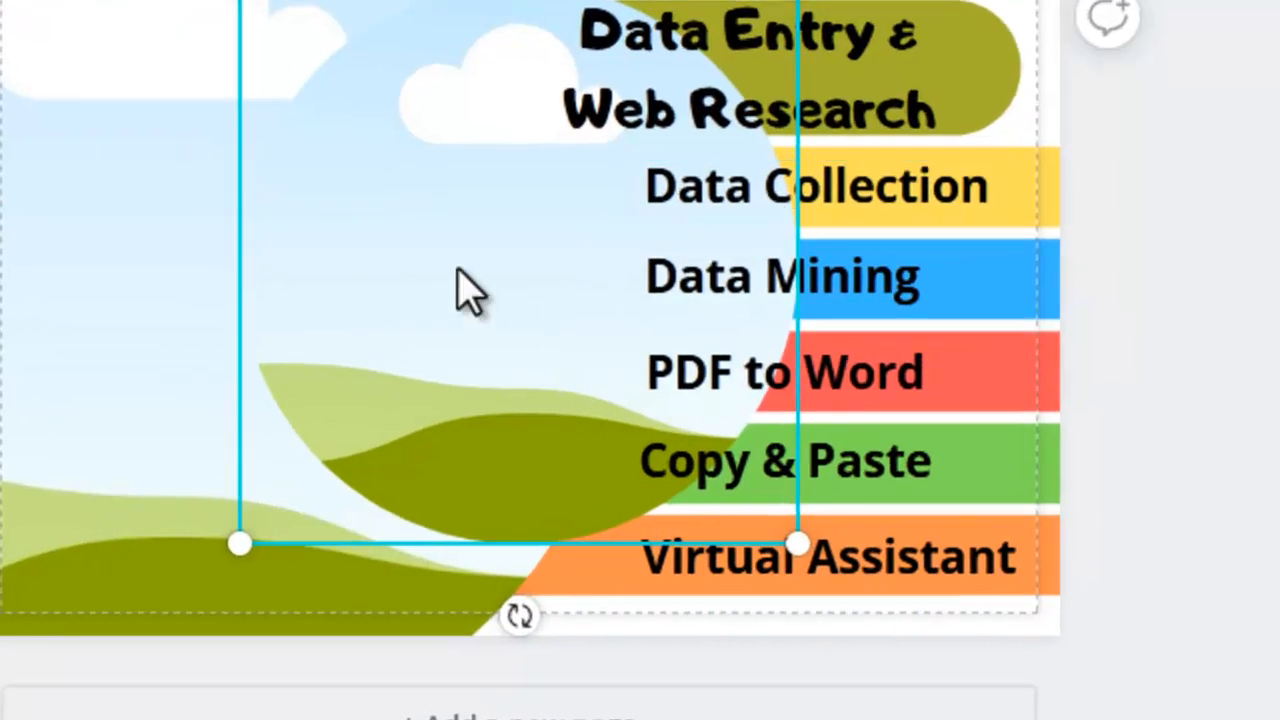
pyautogui.moveTo(460, 272); pyautogui.dragTo(206, 334)
pyautogui.moveTo(543, 48); pyautogui.dragTo(328, 174)
pyautogui.moveTo(243, 357); pyautogui.dragTo(273, 244)
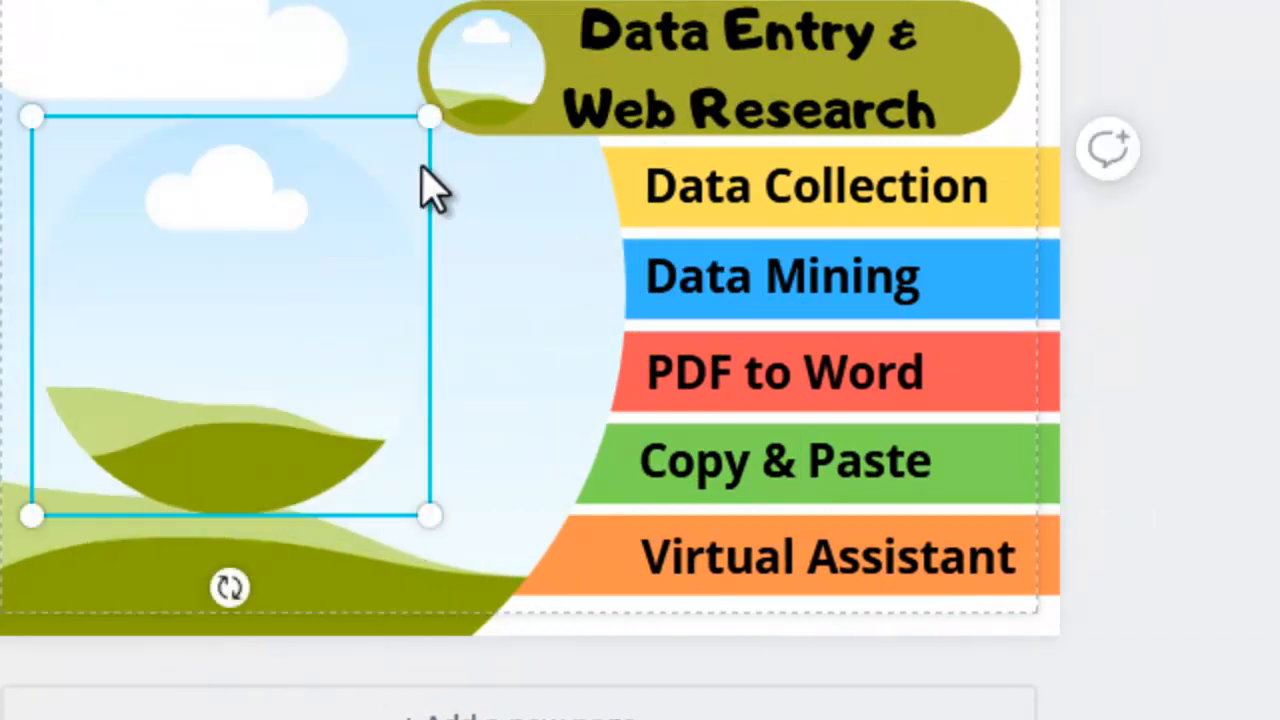
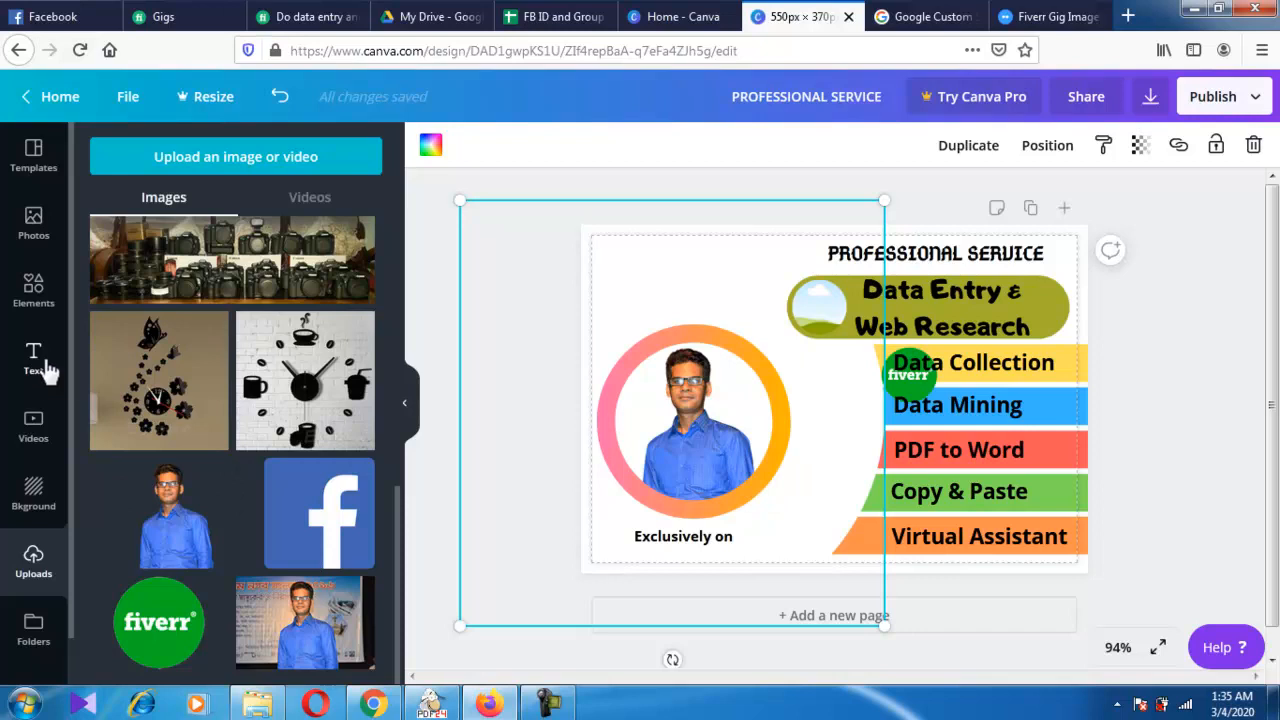
# - Add a circular photo frame, shrink it to about 61 × 61 and place it right after the "Exclusively on" text
pyautogui.click(31, 290)
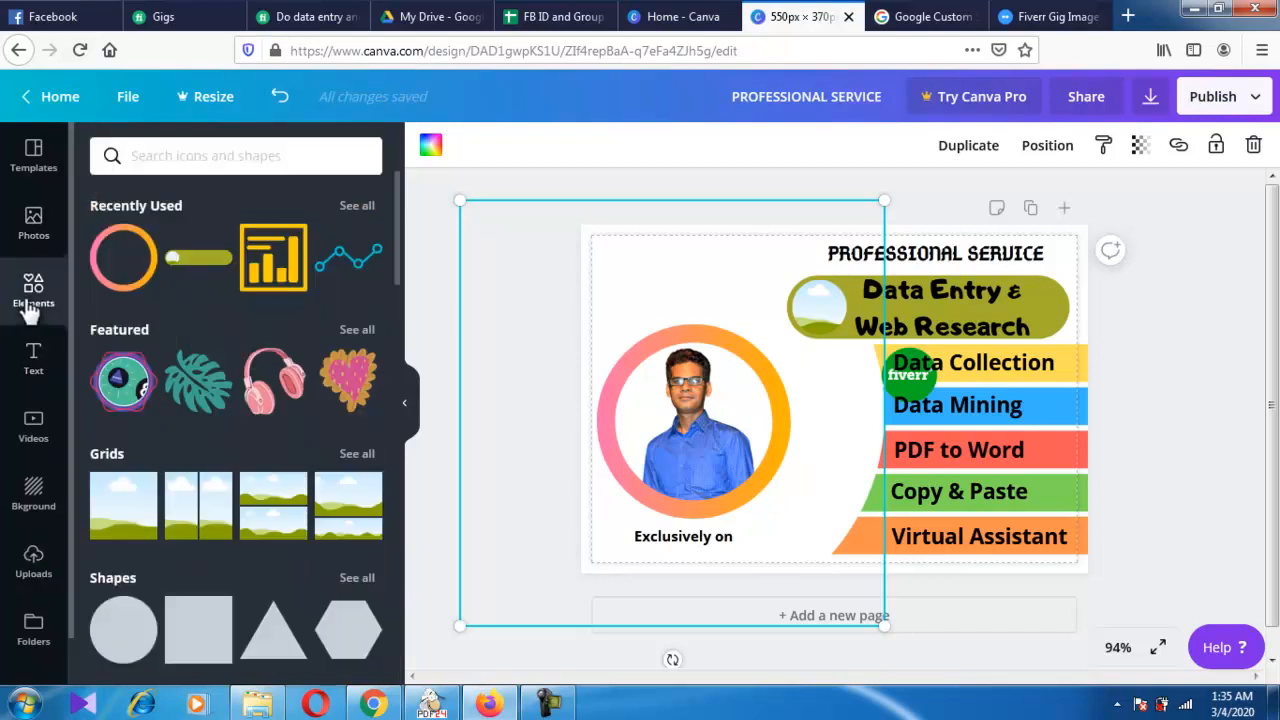
pyautogui.scroll(-4, 115, 525)
pyautogui.click(125, 548)
pyautogui.moveTo(960, 270); pyautogui.dragTo(799, 495)
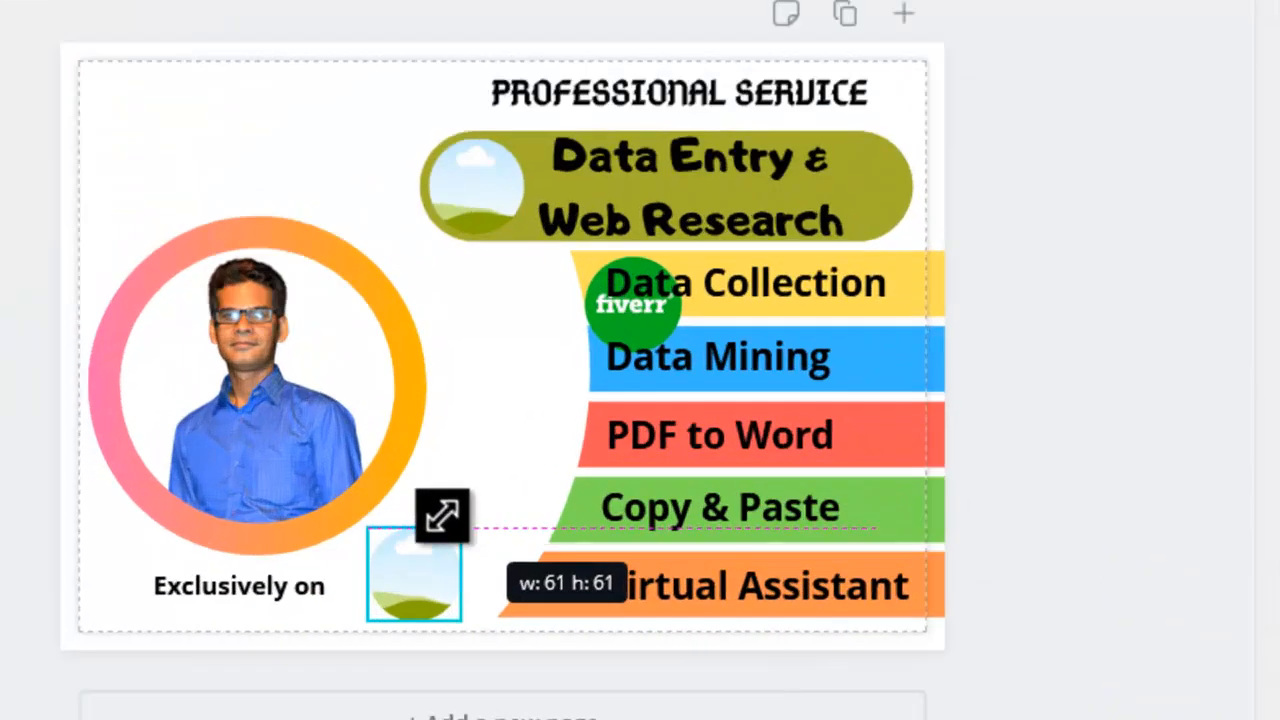
pyautogui.moveTo(443, 516); pyautogui.dragTo(443, 516)
pyautogui.moveTo(425, 561); pyautogui.dragTo(414, 555)
# - Drop the Fiverr logo into the small circular frame beside "Exclusively on" and nudge it slightly up
pyautogui.moveTo(505, 300); pyautogui.dragTo(245, 588)
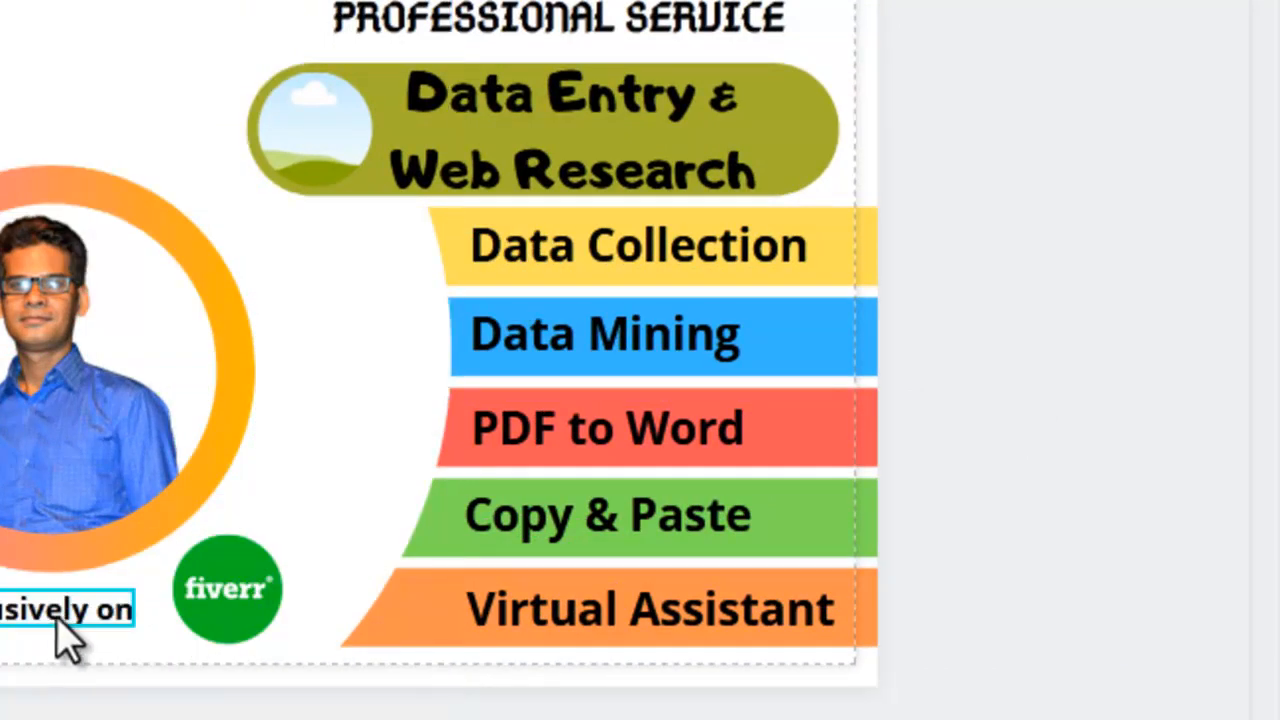
pyautogui.click(251, 600)
pyautogui.press('Up')
pyautogui.press('Up')
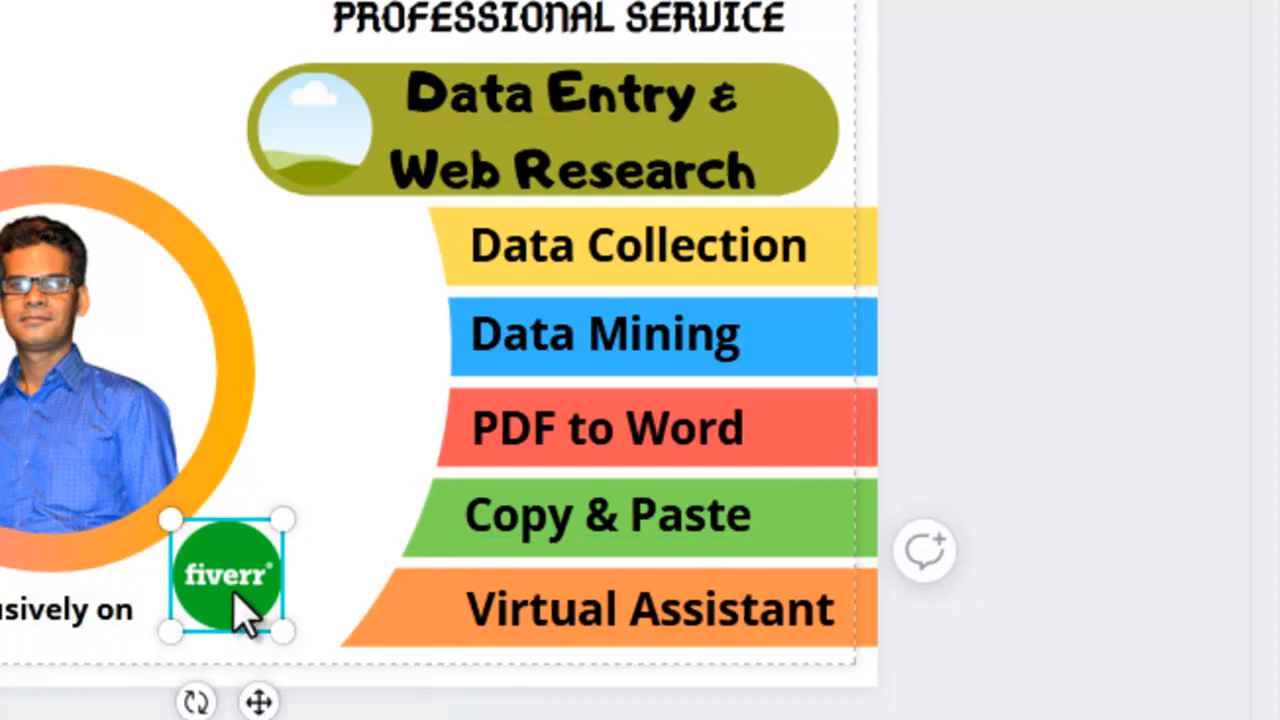
# - Nudge the "Exclusively on" text right and up so it sits closer to the Fiverr logo
pyautogui.click(30, 632)
pyautogui.press('Right')
pyautogui.press('Right')
pyautogui.press('Right')
pyautogui.press('Up')
pyautogui.press('Up')
pyautogui.press('Right')
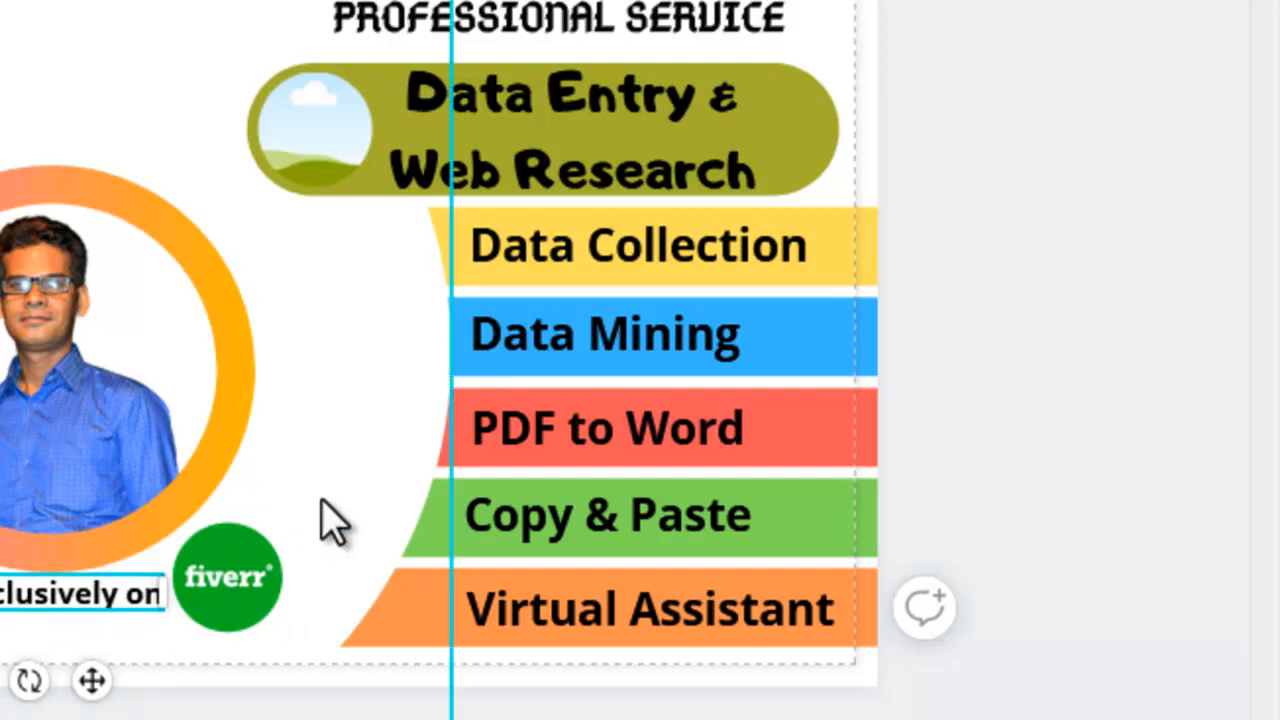
# - Nudge the Fiverr logo down and left to line it up with the "Exclusively on" text
pyautogui.click(263, 571)
pyautogui.press('Down')
pyautogui.press('Down')
pyautogui.press('Left')
pyautogui.press('Down')
pyautogui.press('Down')
pyautogui.press('Left')
pyautogui.click(1130, 275)
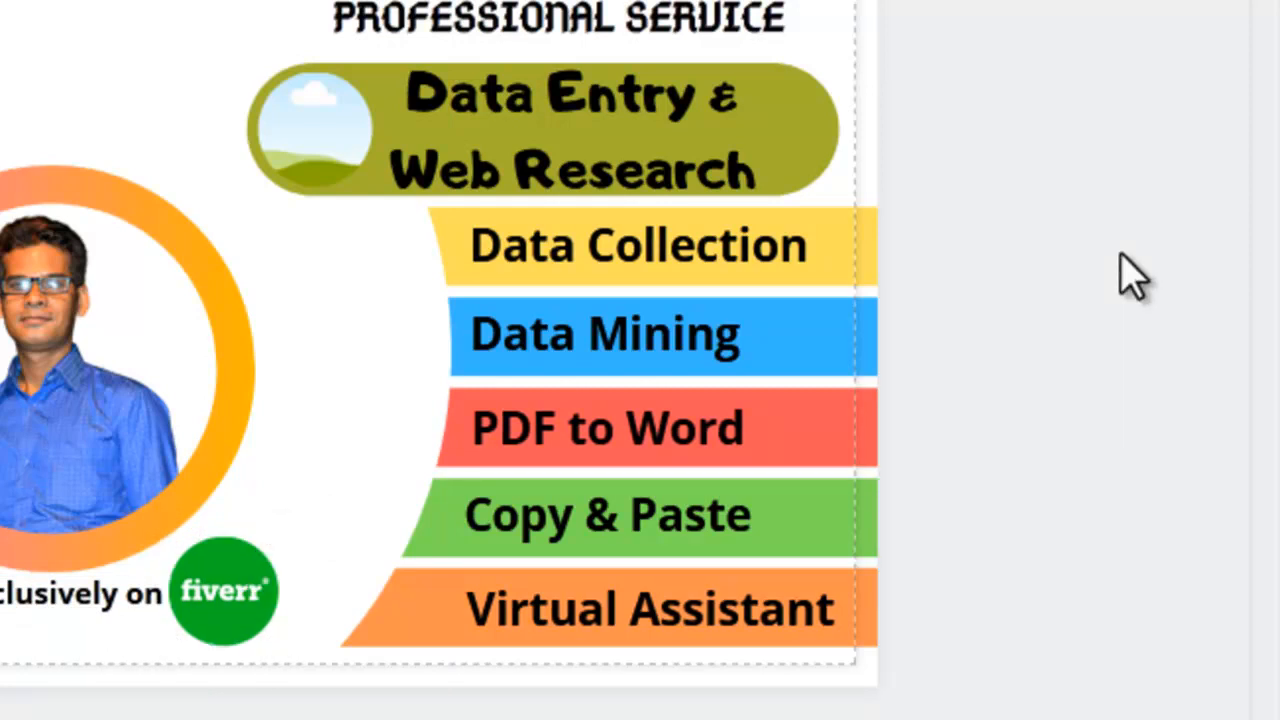
# - Recolor the "Data Entry & Web Research" banner light green and the "Copy & Paste" strip dark green
pyautogui.click(818, 150)
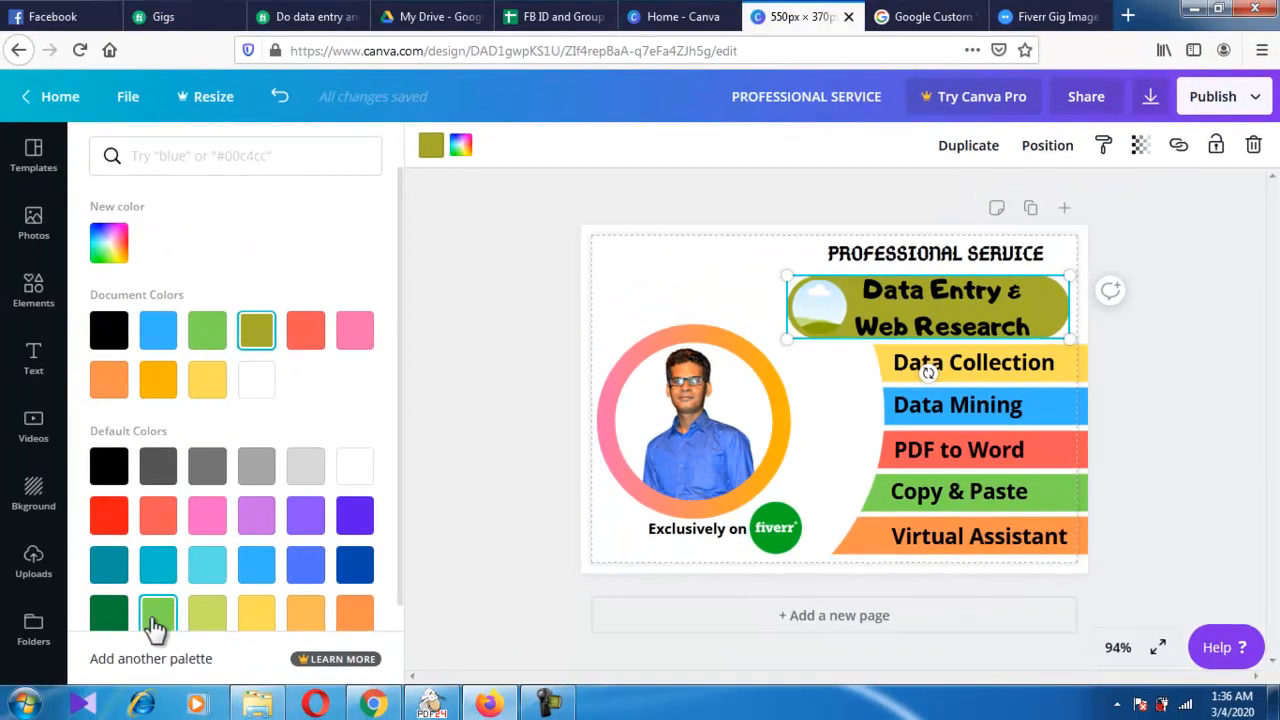
pyautogui.click(157, 614)
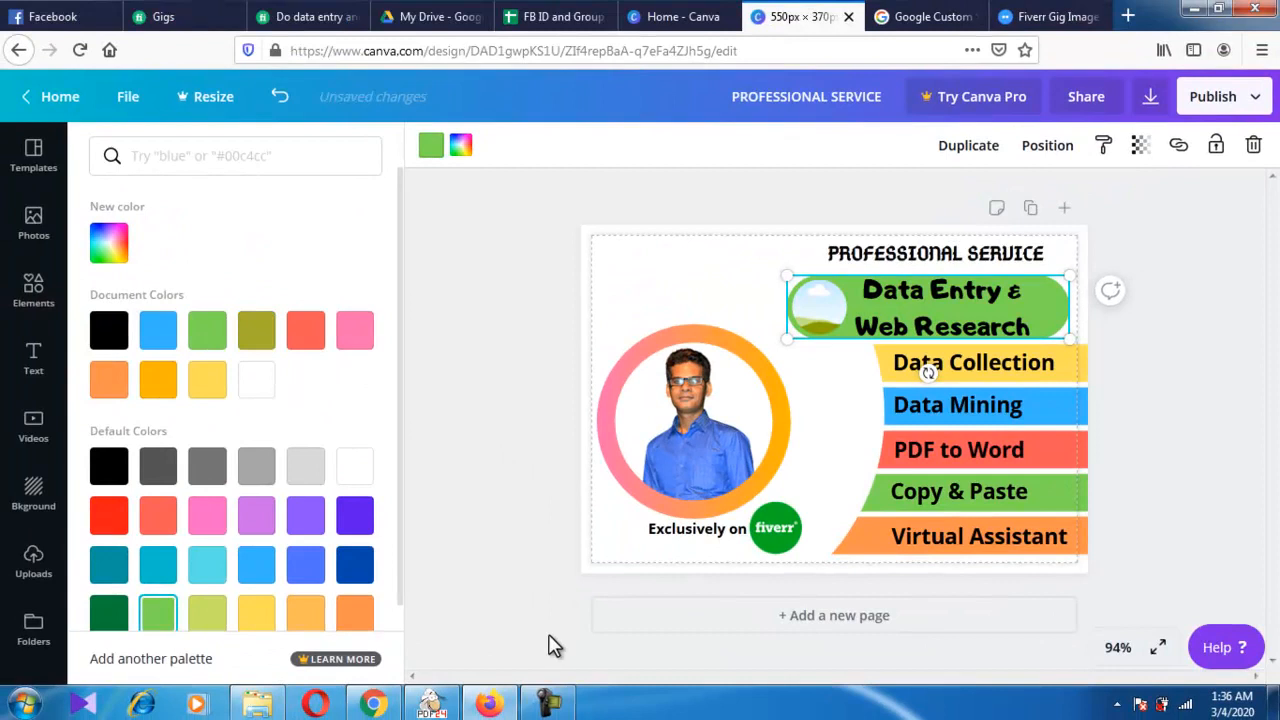
pyautogui.click(1057, 497)
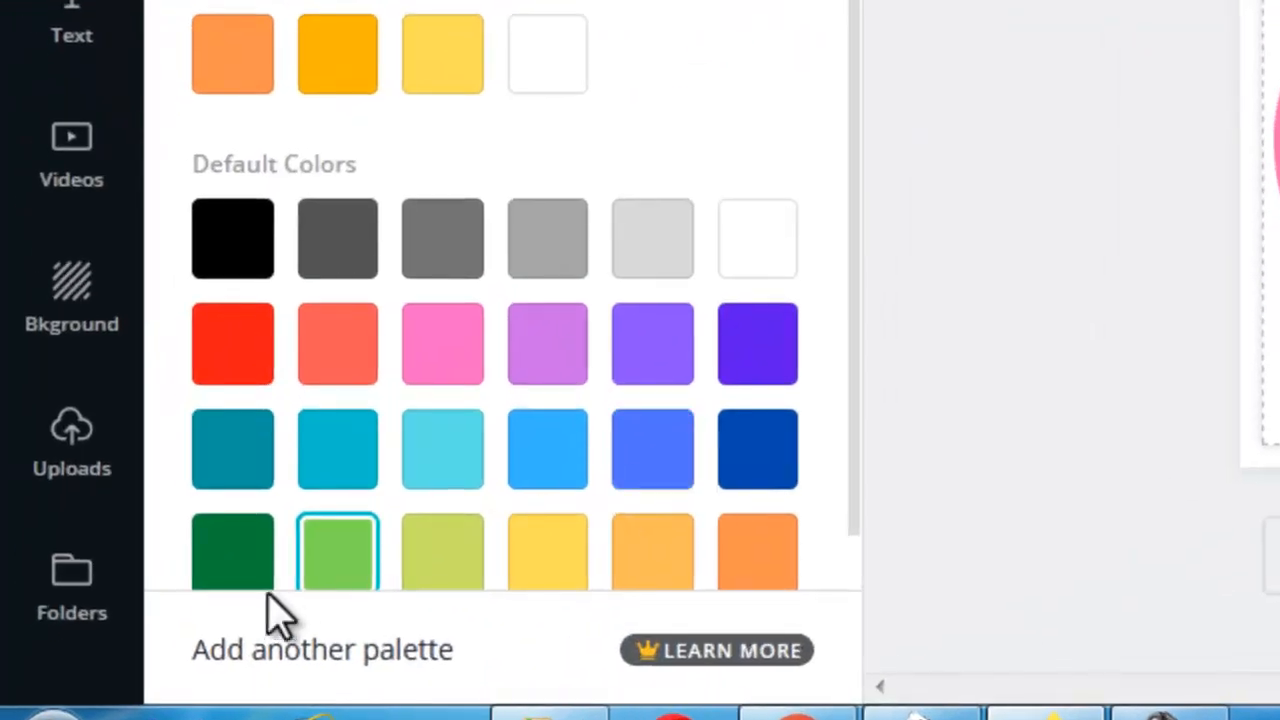
pyautogui.click(117, 619)
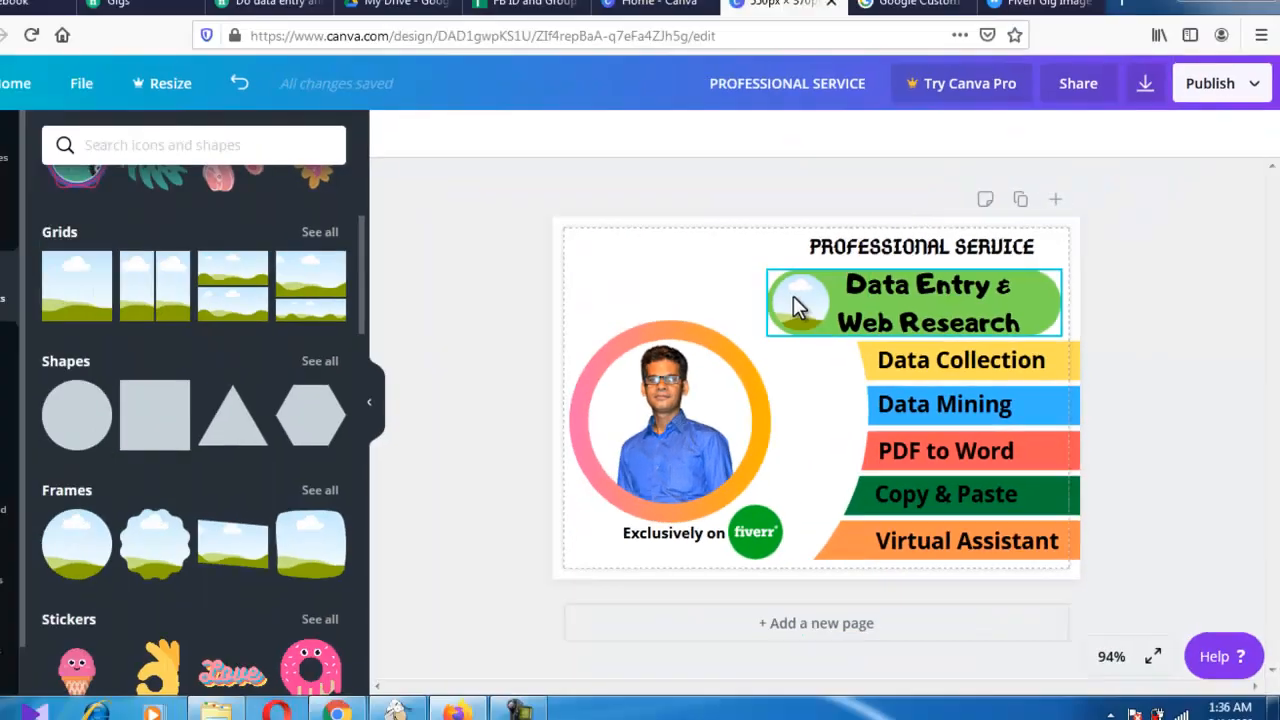
# - Try filling the body of the heading banner with white and undo the change
pyautogui.click(300, 175)
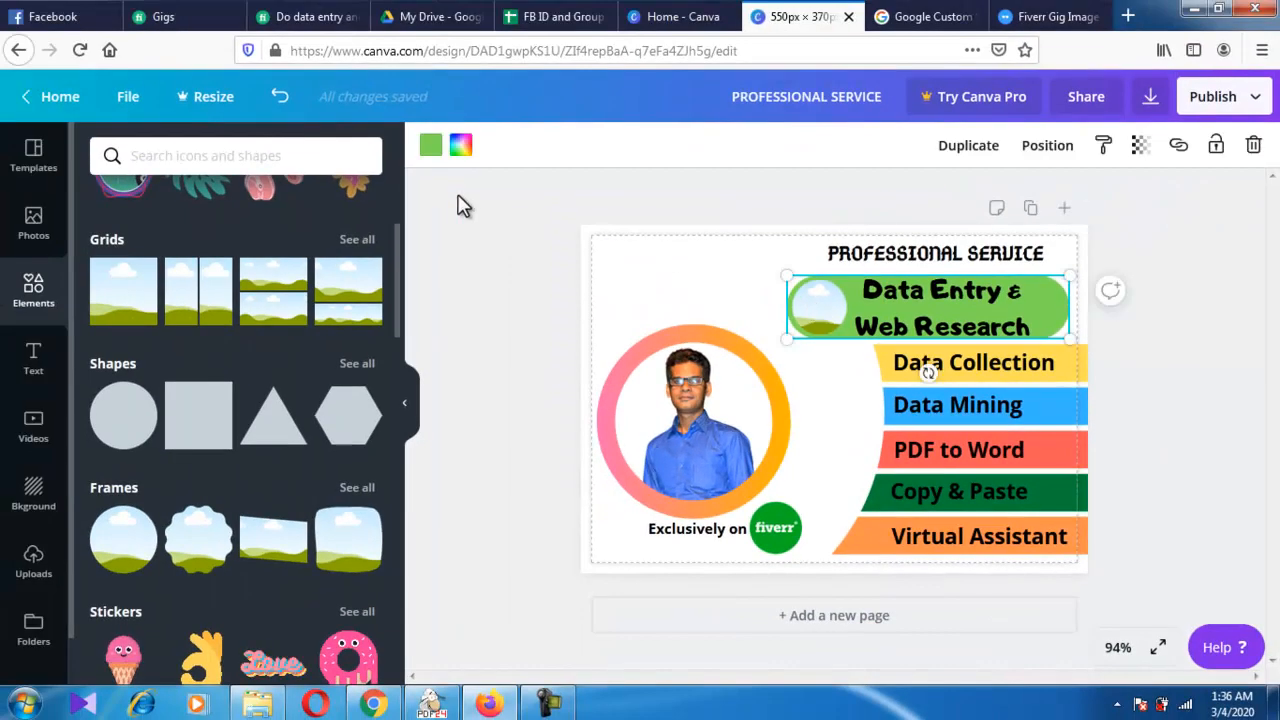
pyautogui.click(432, 150)
pyautogui.click(262, 376)
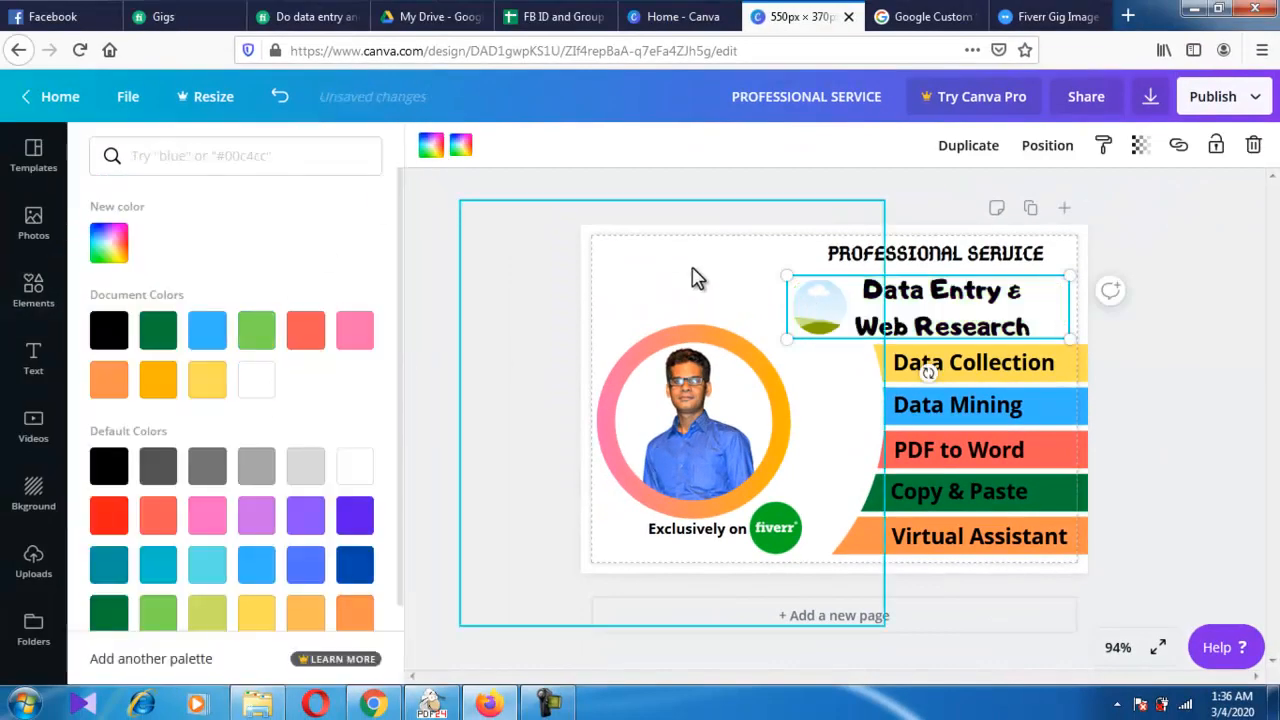
pyautogui.hotkey('ctrl', 'z')
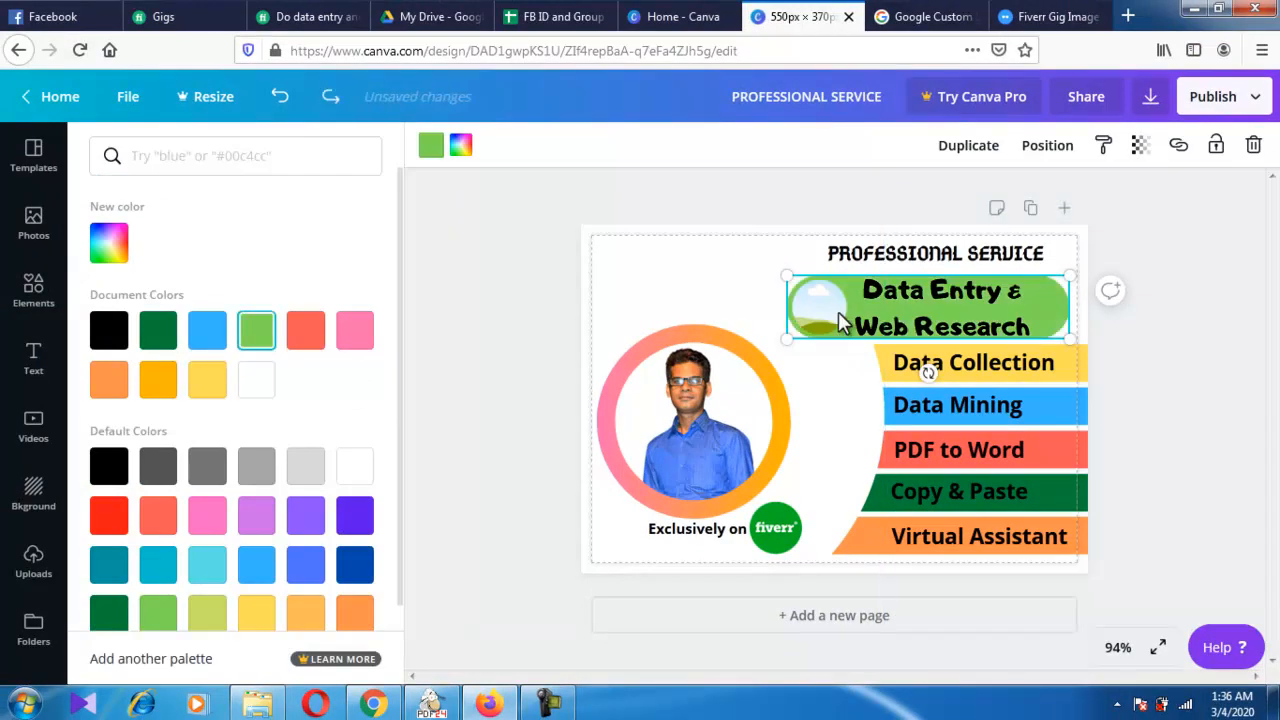
# - Replace the landscape fill of the small circle inside the heading banner with white
pyautogui.click(430, 150)
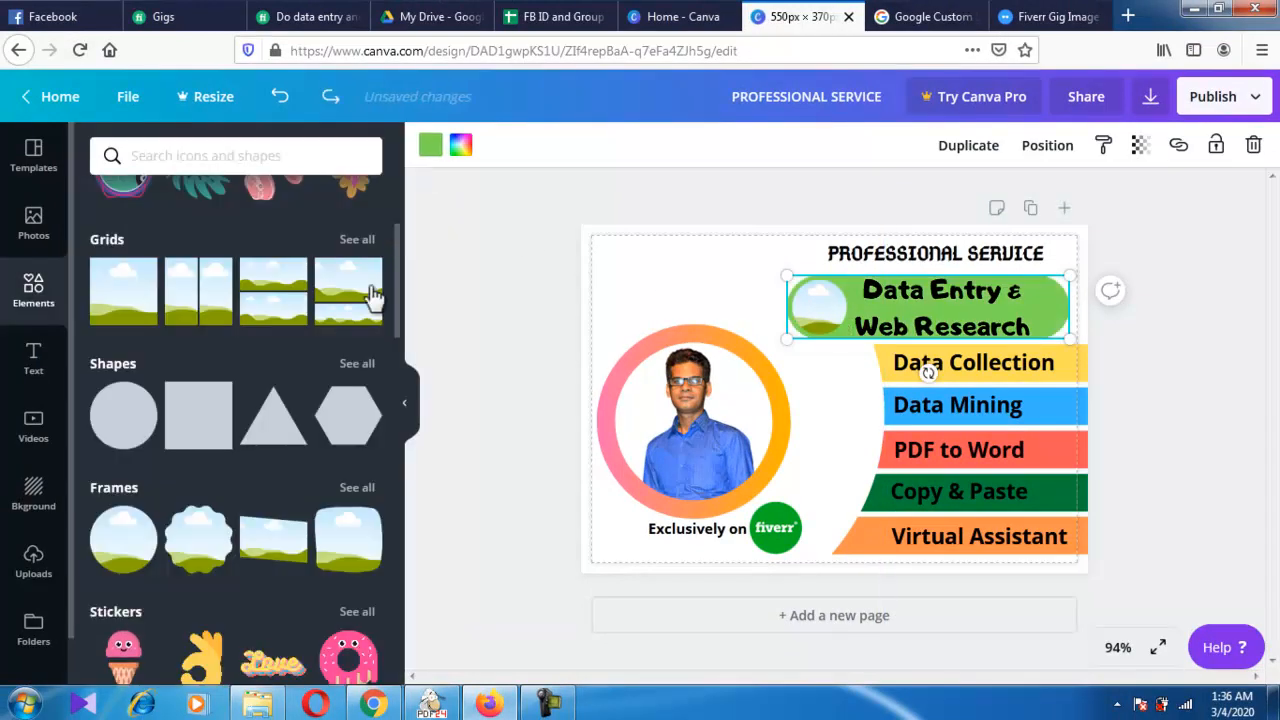
pyautogui.click(463, 148)
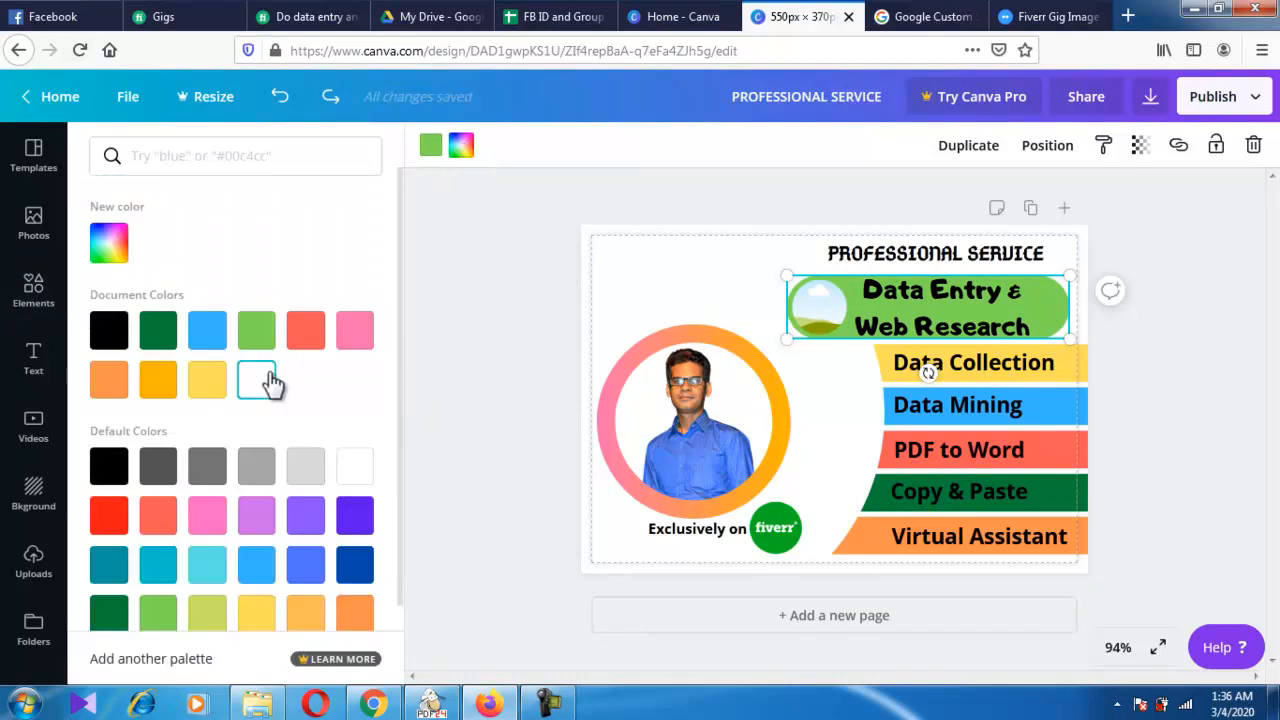
pyautogui.click(262, 378)
pyautogui.click(1207, 348)
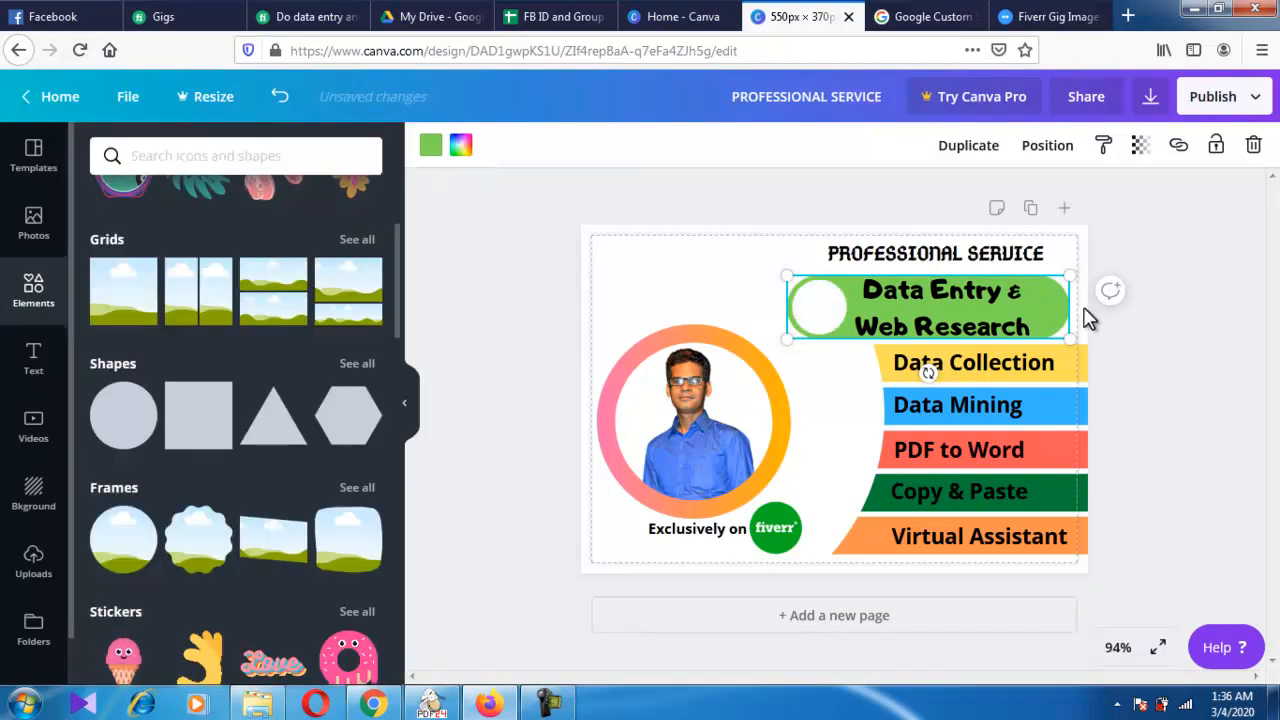
pyautogui.click(1202, 368)
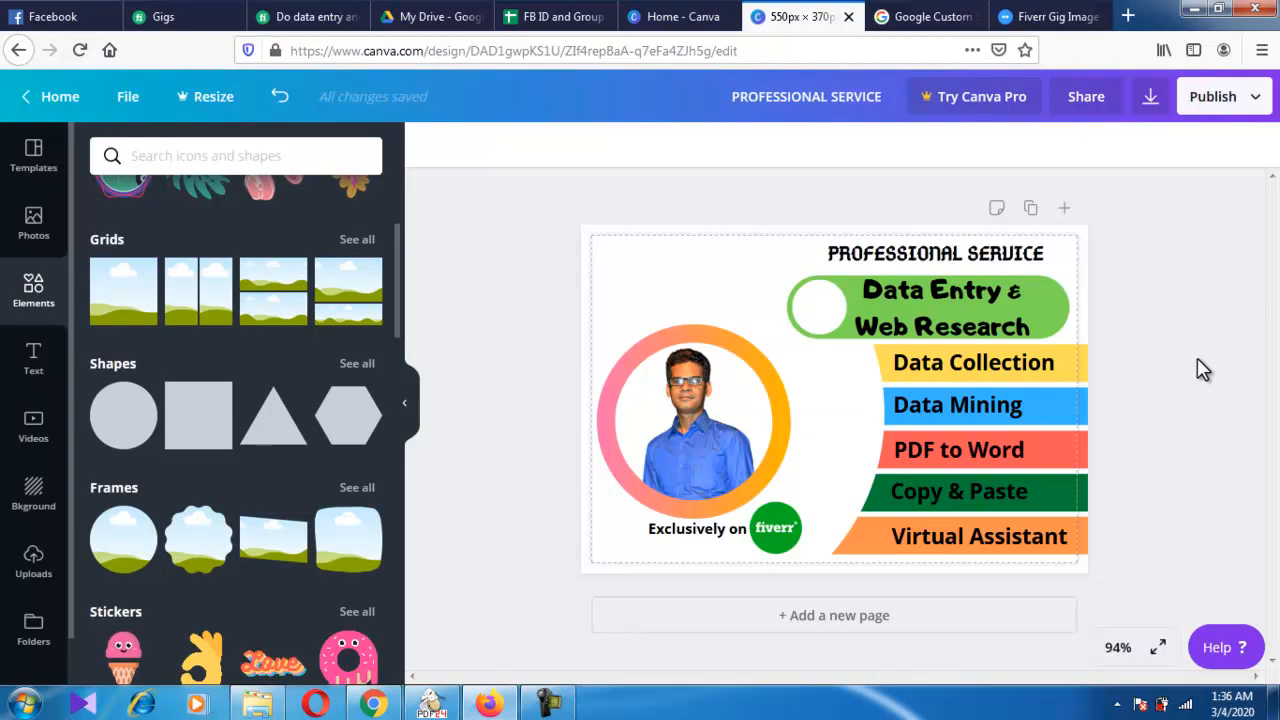
# - Add the blue diagonally striped circle from the Gradients elements and place it, slightly enlarged, over the design's upper-left corner
pyautogui.scroll(3, 252, 322)
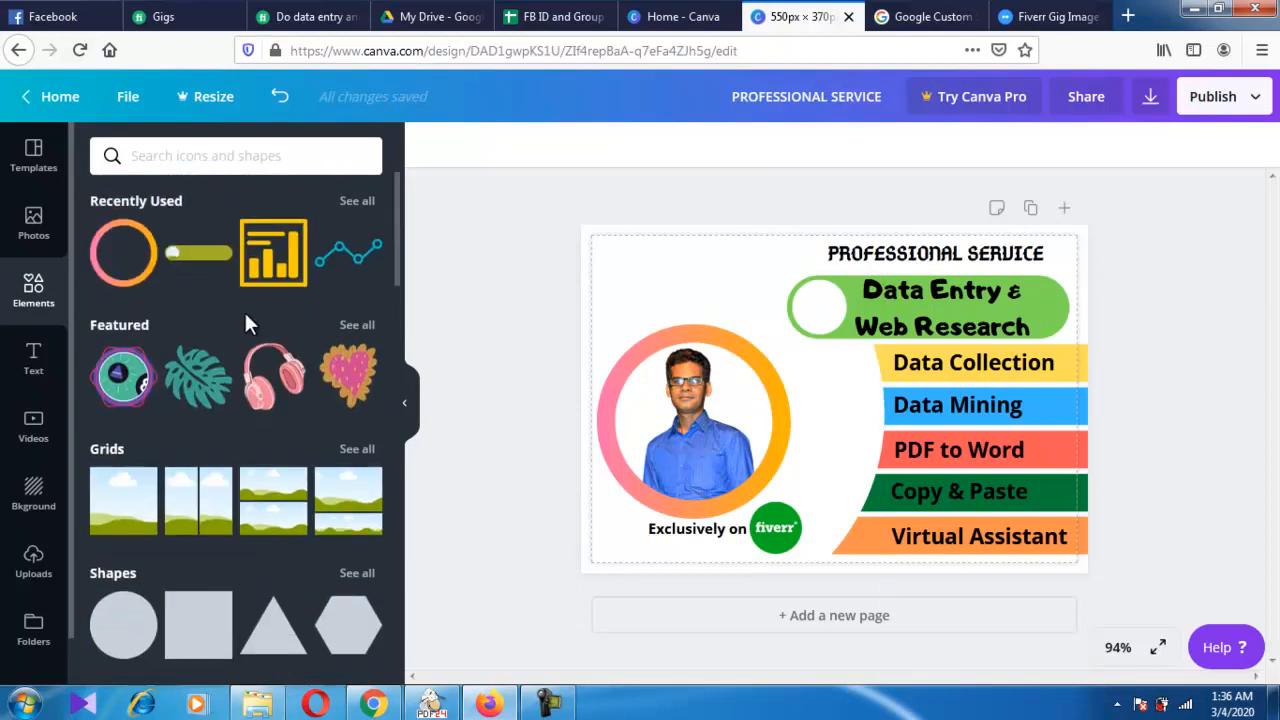
pyautogui.scroll(-8, 245, 313)
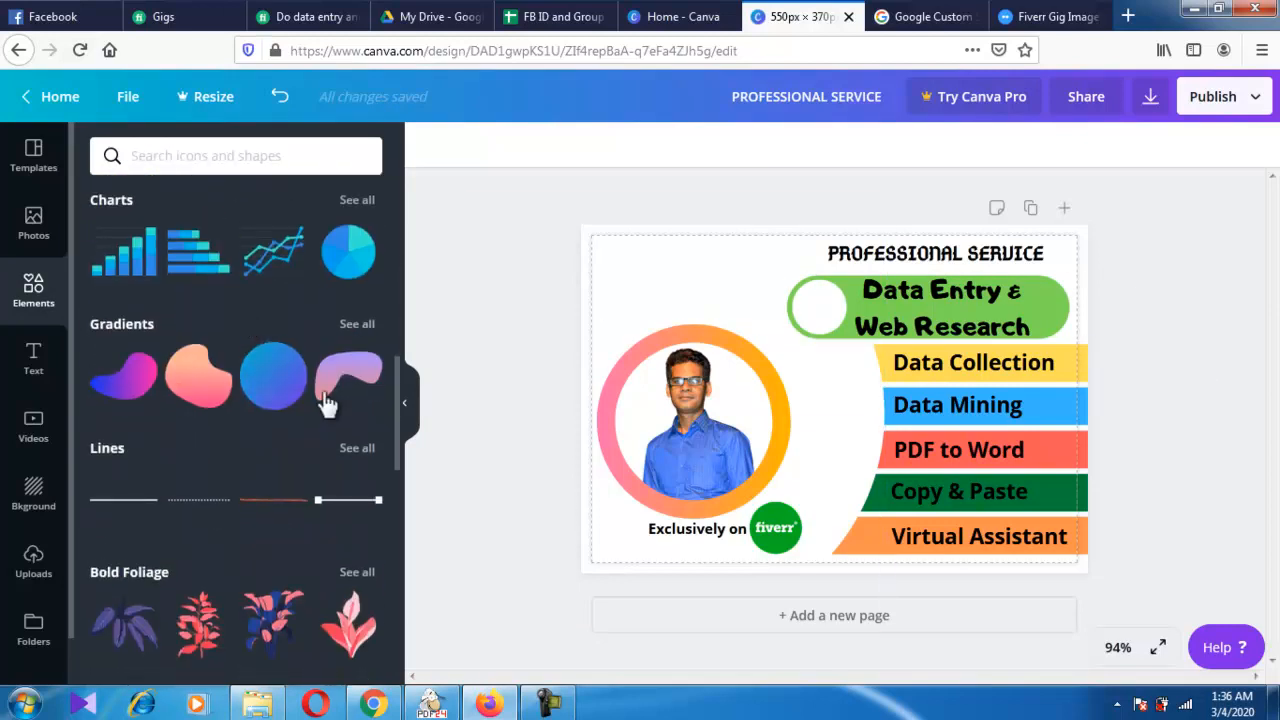
pyautogui.click(357, 327)
pyautogui.scroll(-3, 355, 345)
pyautogui.scroll(-10, 352, 340)
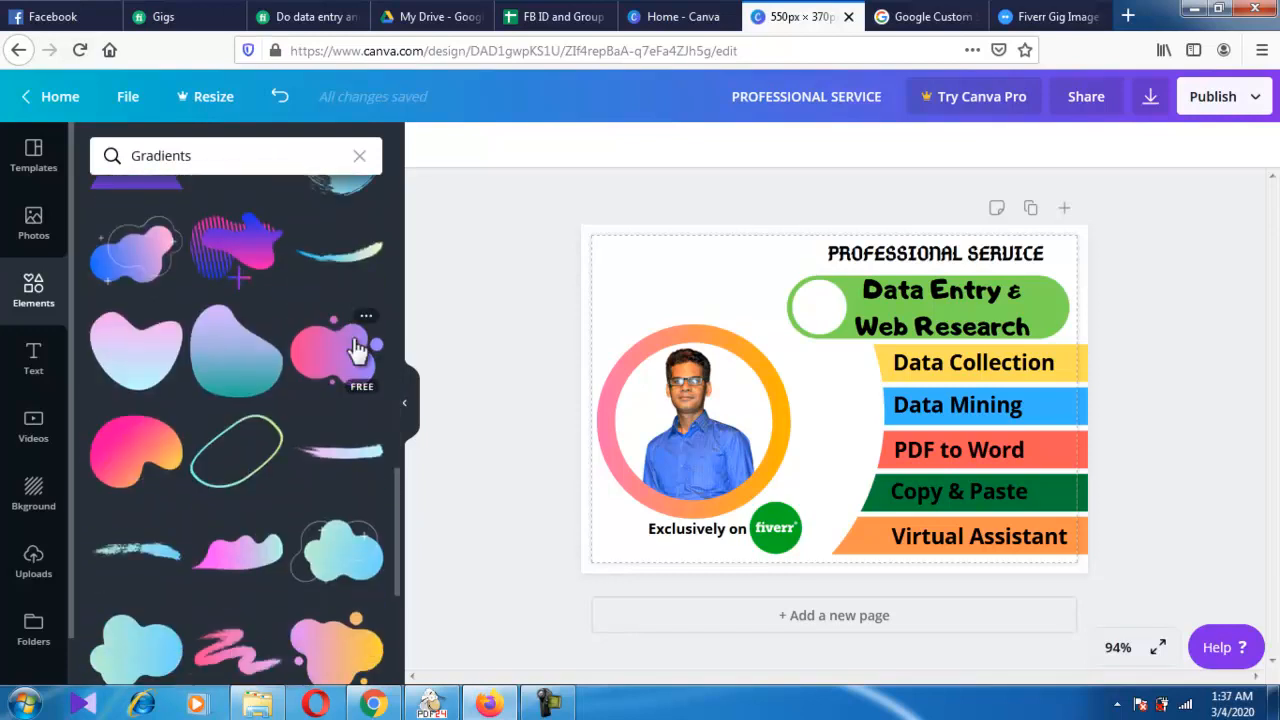
pyautogui.scroll(-6, 357, 350)
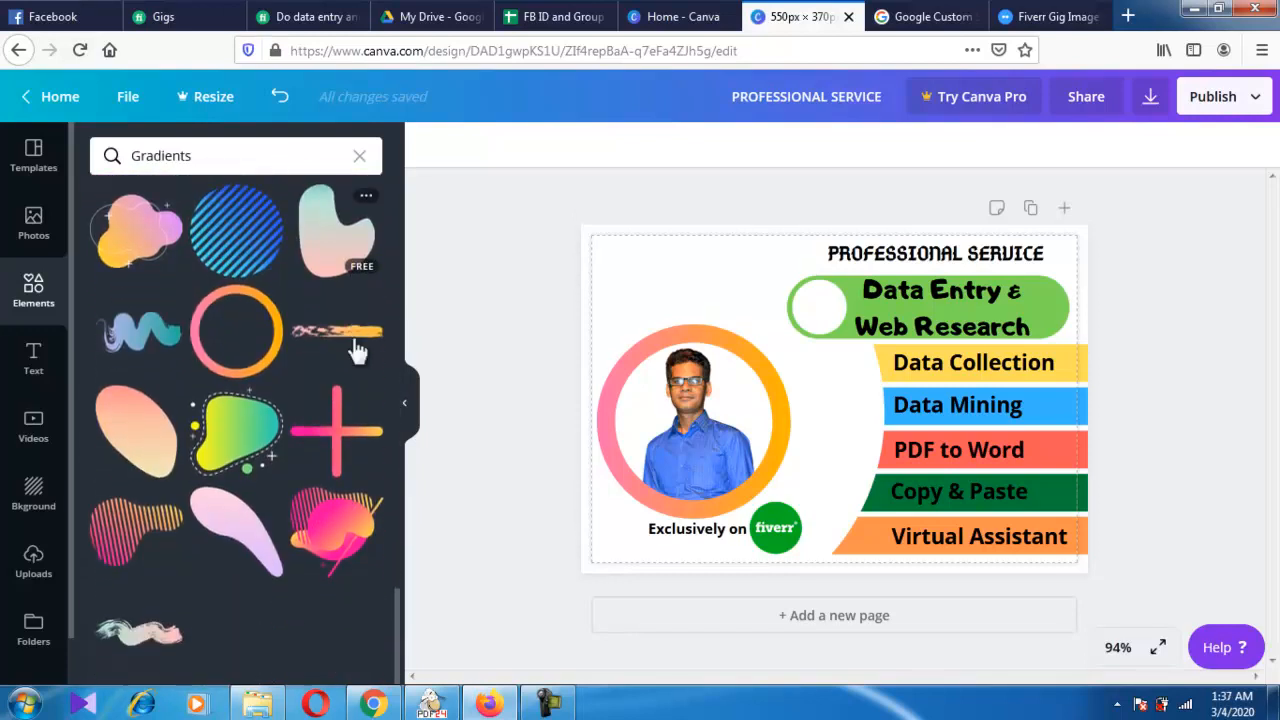
pyautogui.click(263, 266)
pyautogui.moveTo(861, 389); pyautogui.dragTo(642, 262)
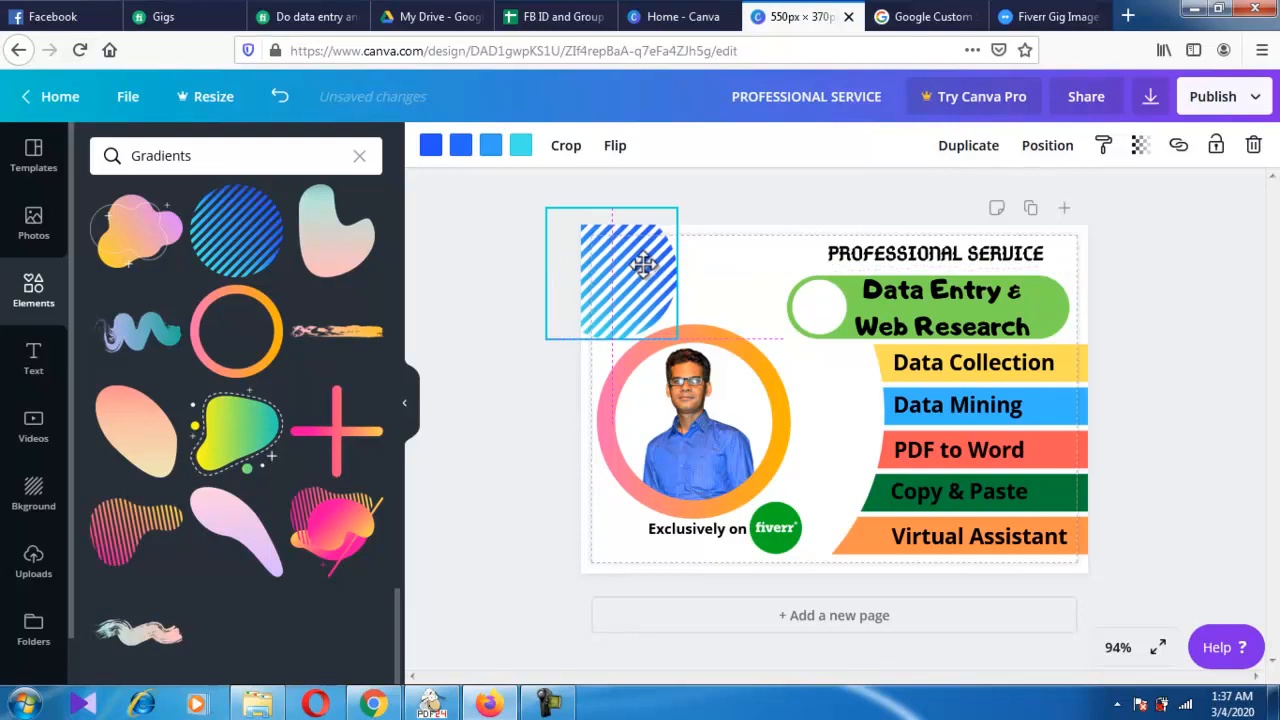
pyautogui.moveTo(679, 343); pyautogui.dragTo(682, 344)
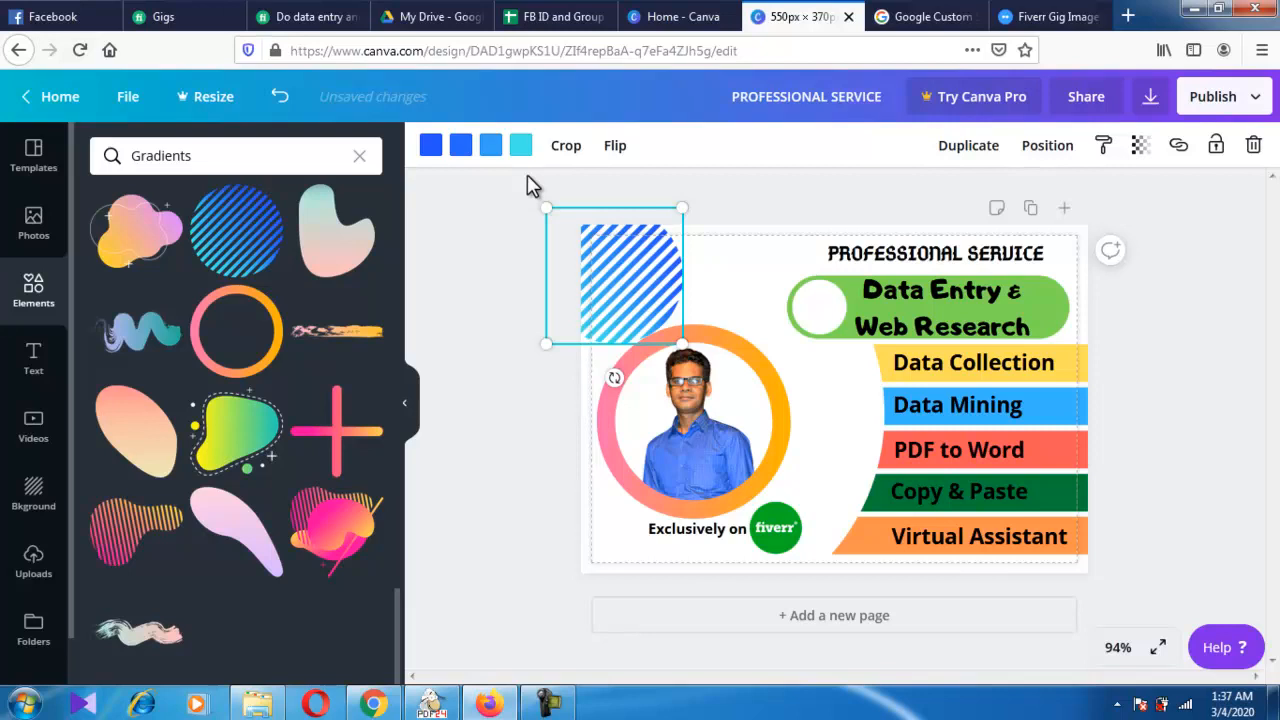
# - Recolor the striped circle's gradient, making its first color pink, the second yellow and the third orange
pyautogui.click(433, 146)
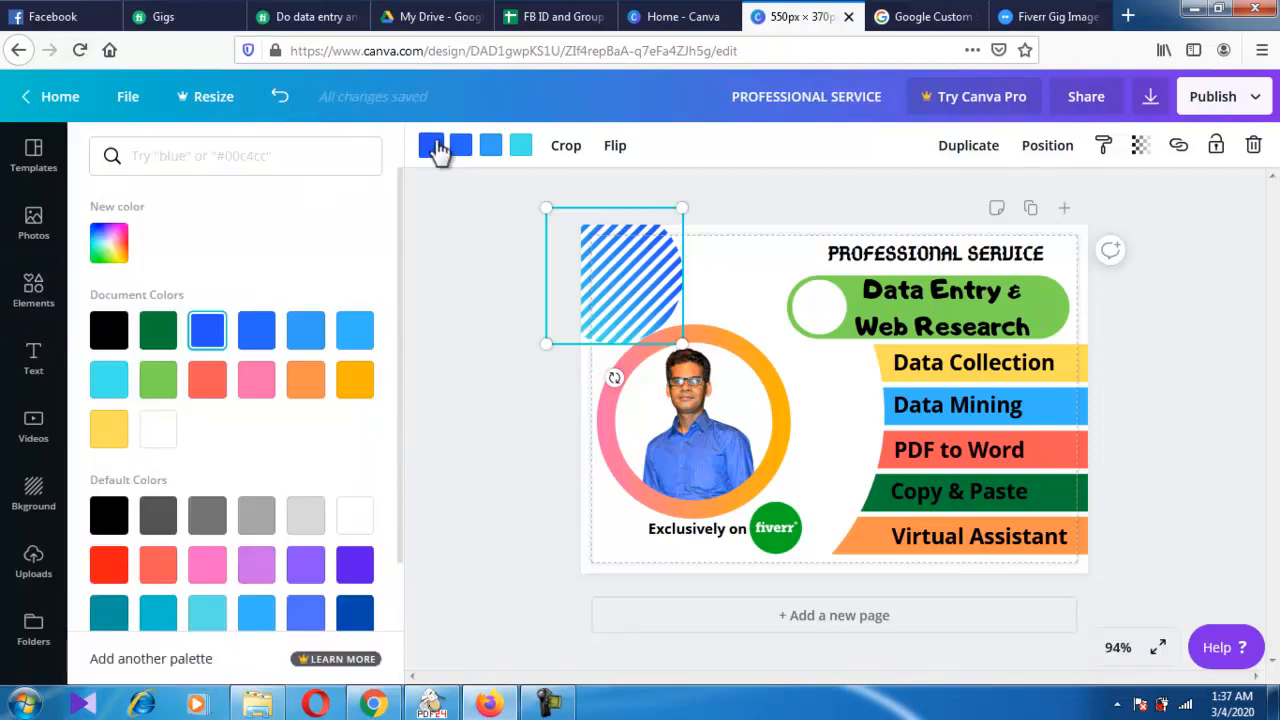
pyautogui.click(258, 386)
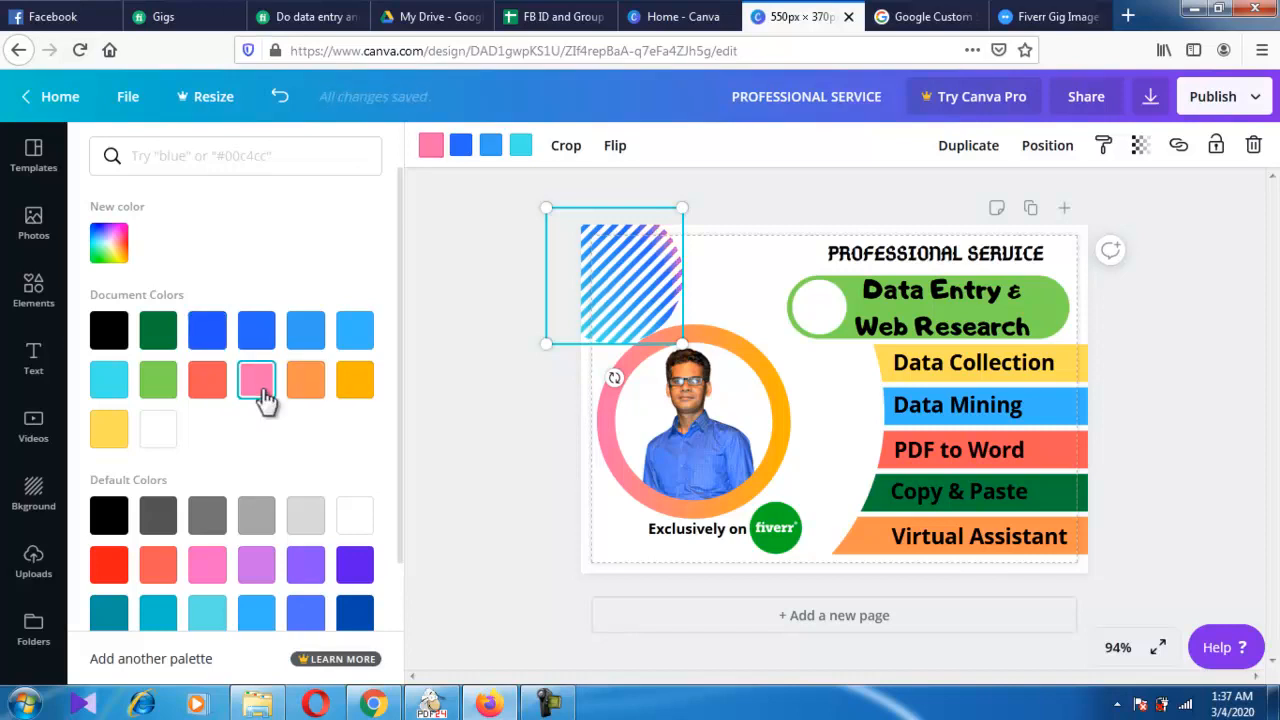
pyautogui.click(491, 150)
pyautogui.click(306, 382)
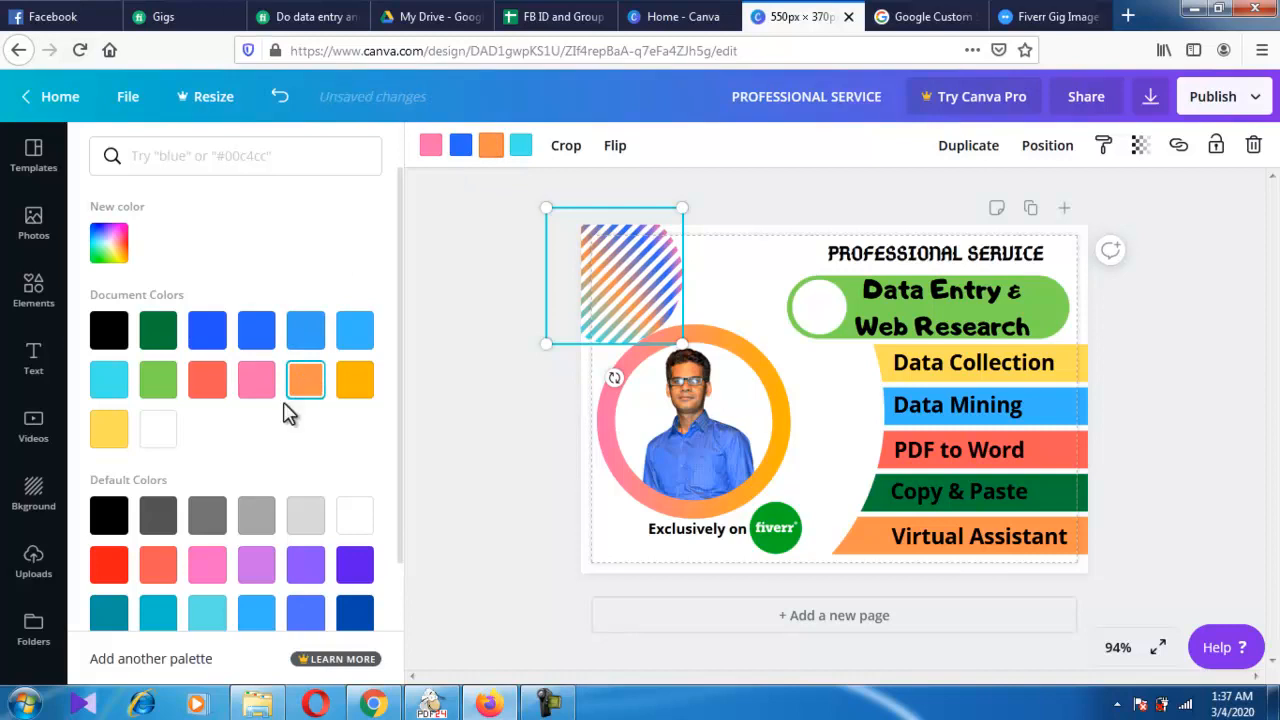
pyautogui.click(459, 147)
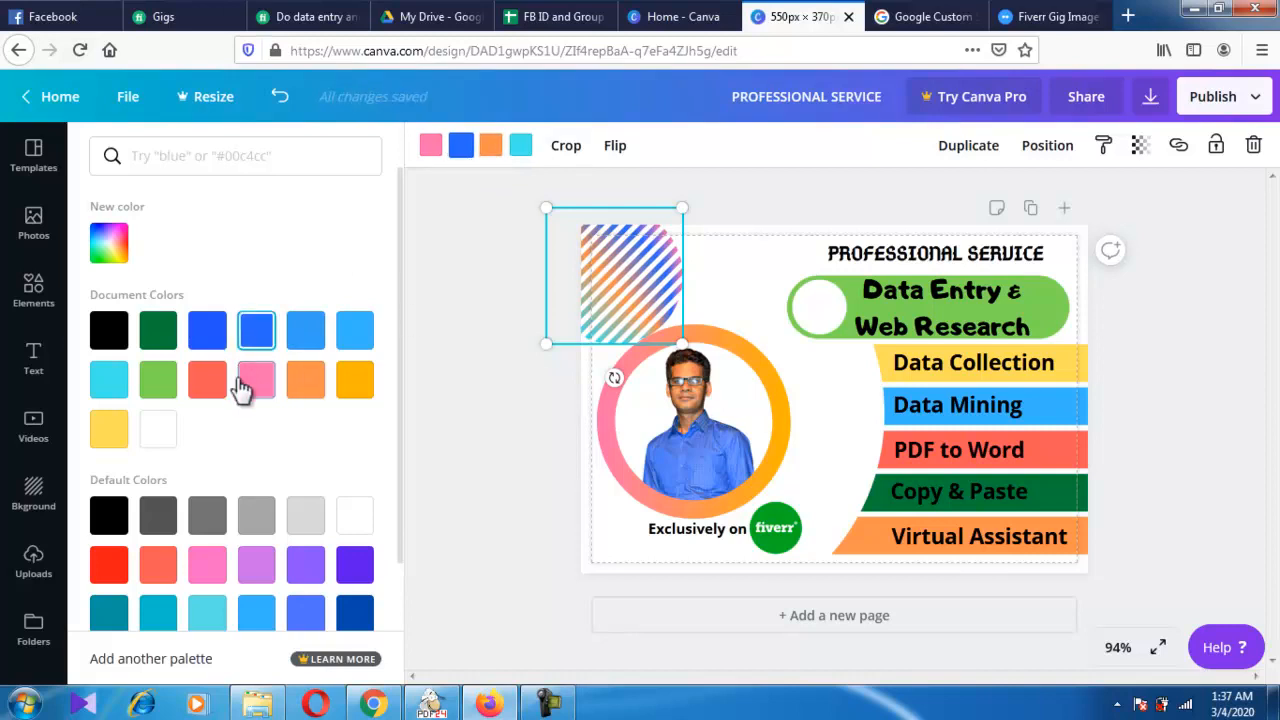
pyautogui.click(108, 426)
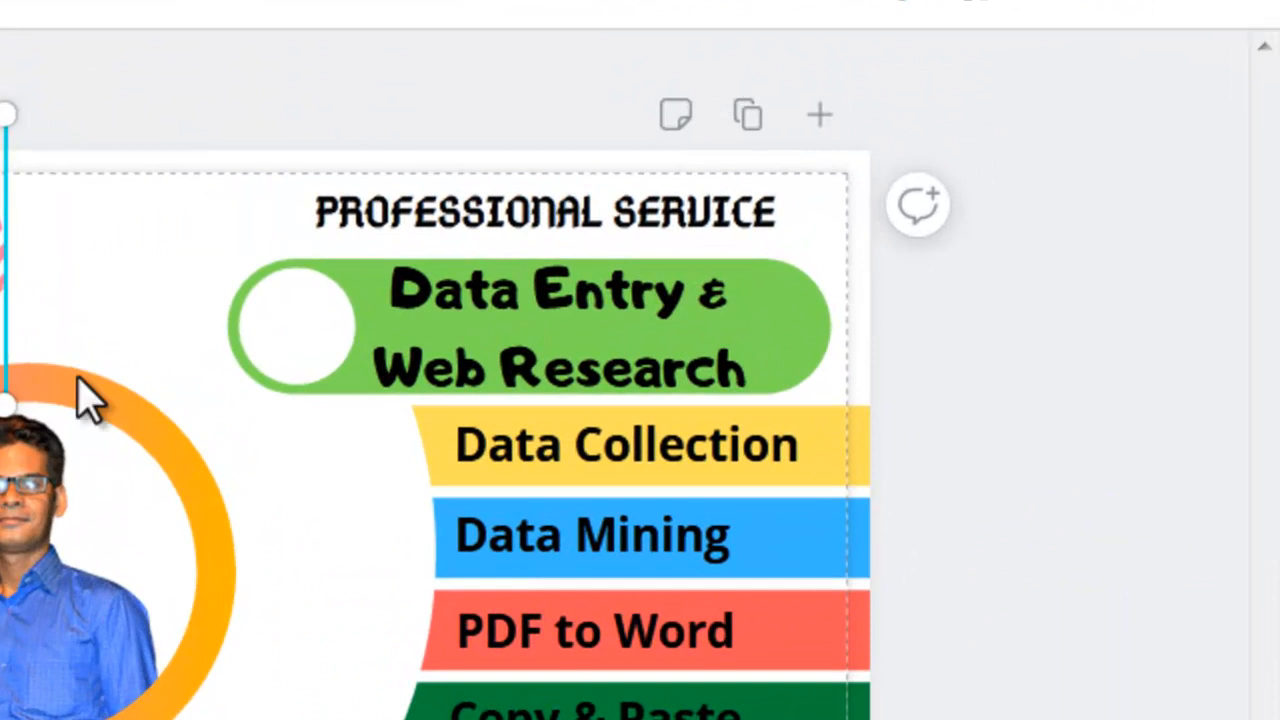
pyautogui.click(778, 244)
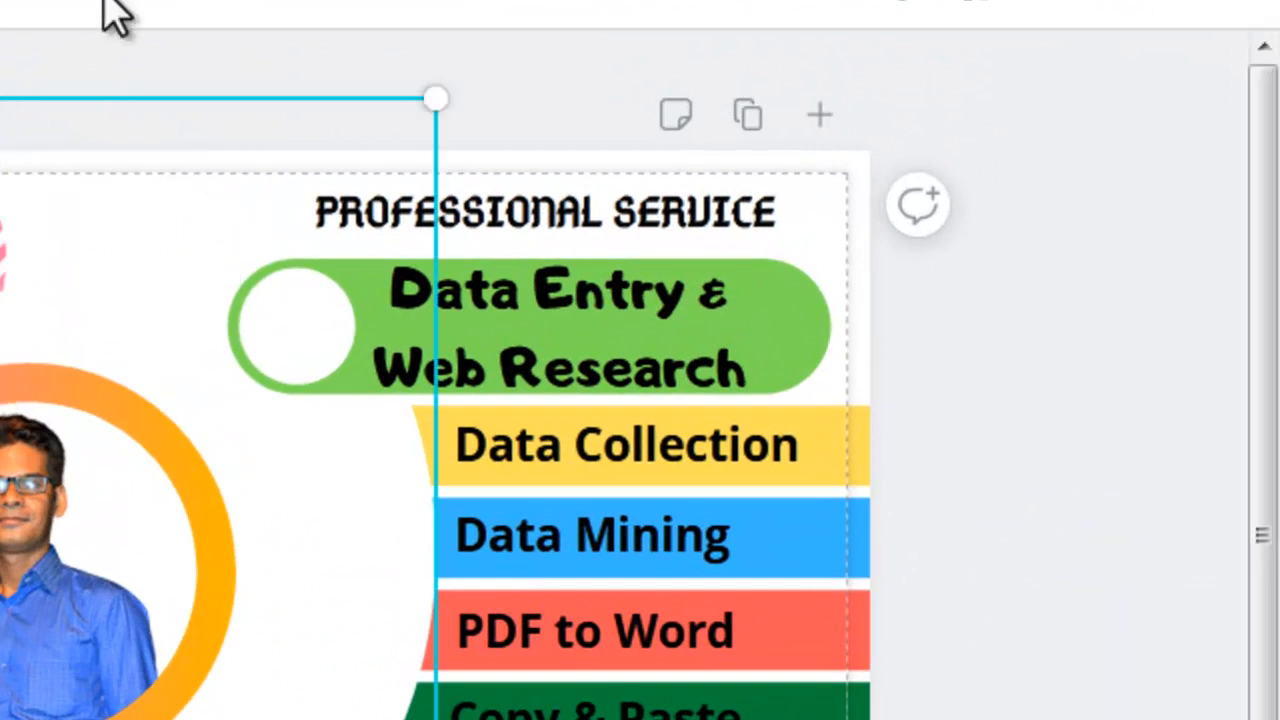
# - Duplicate the striped circle and move the copy onto the design's right edge, over the middle service strips
pyautogui.click(330, 130)
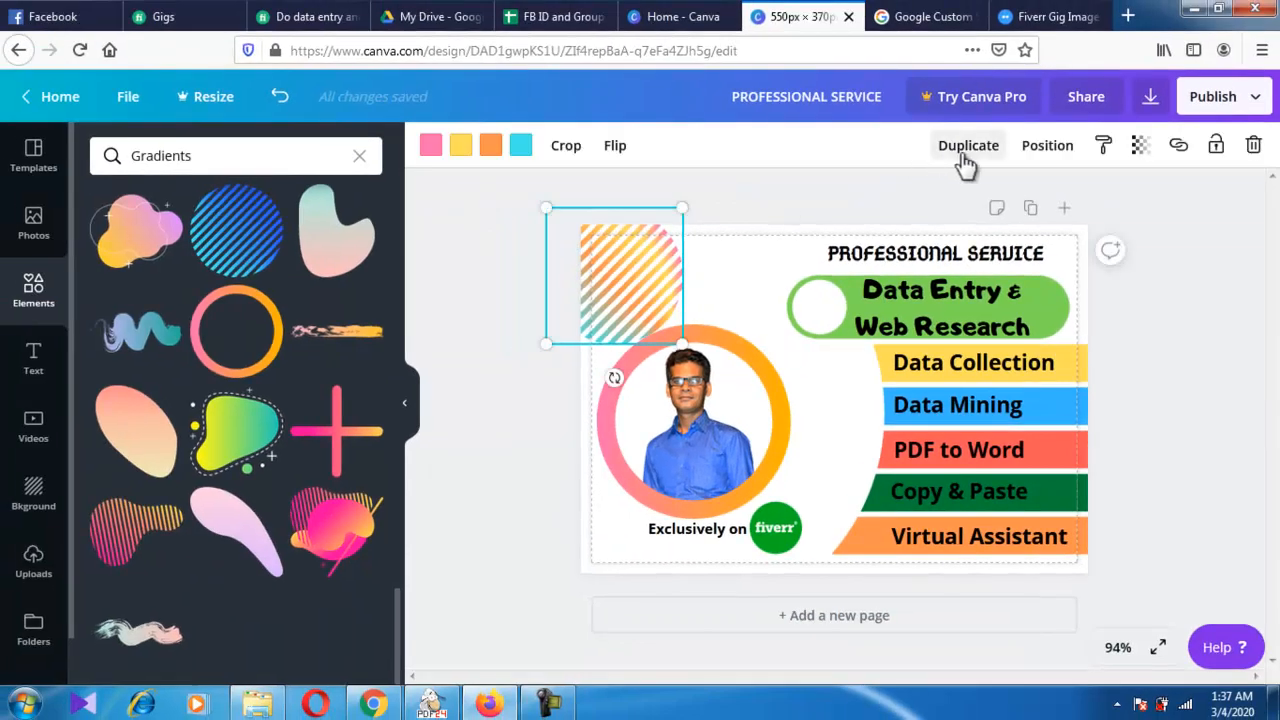
pyautogui.click(965, 147)
pyautogui.moveTo(651, 291); pyautogui.dragTo(1112, 428)
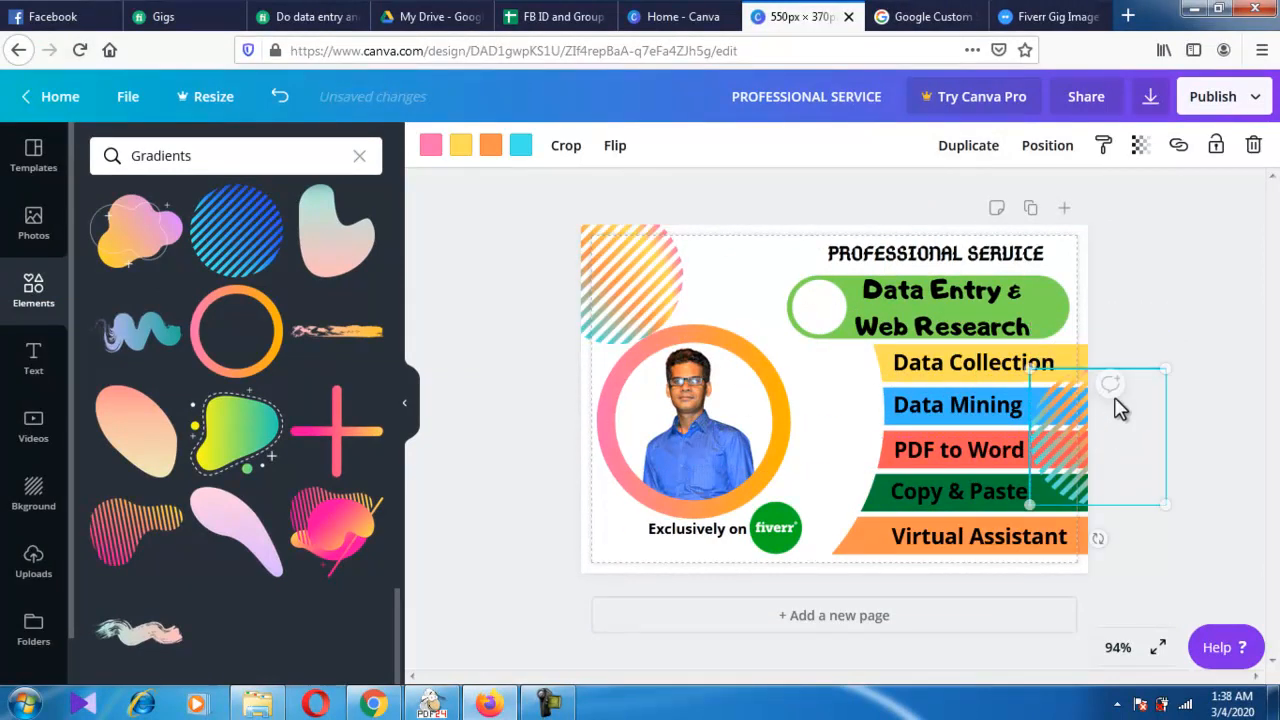
# - Change the copied striped circle's second gradient color to pink and its third to light turquoise
pyautogui.click(462, 150)
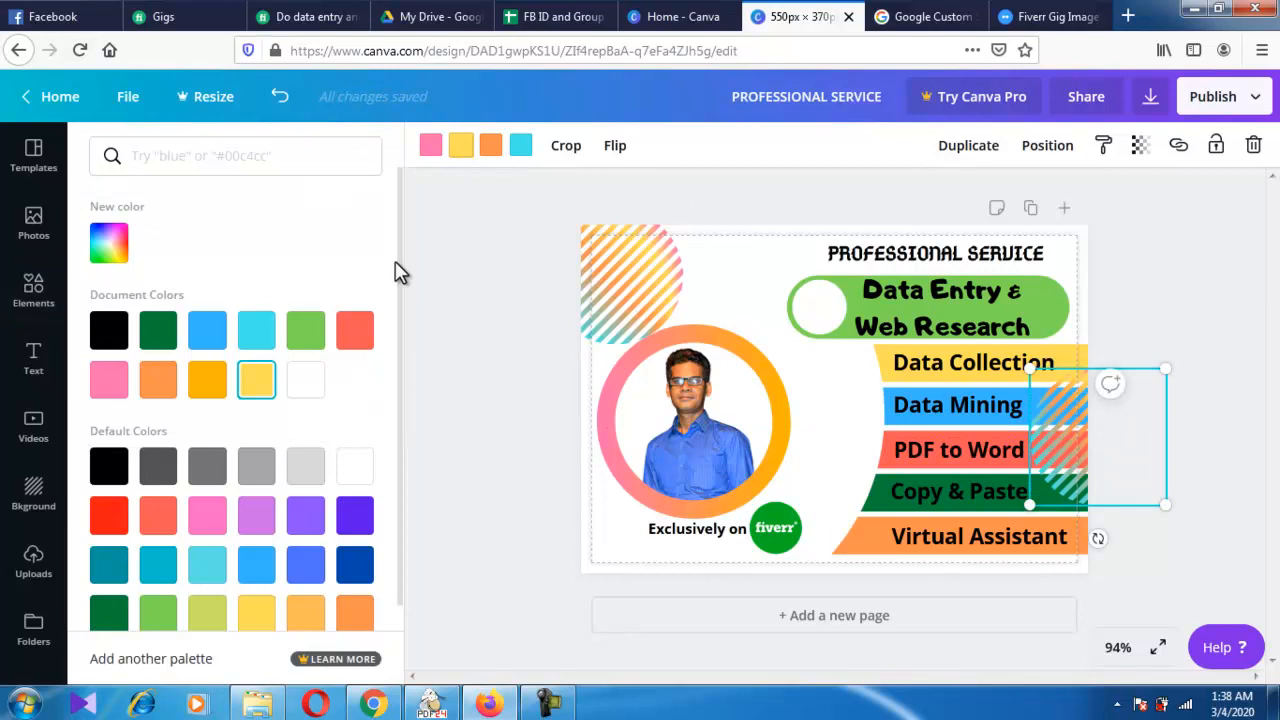
pyautogui.click(208, 515)
pyautogui.click(503, 145)
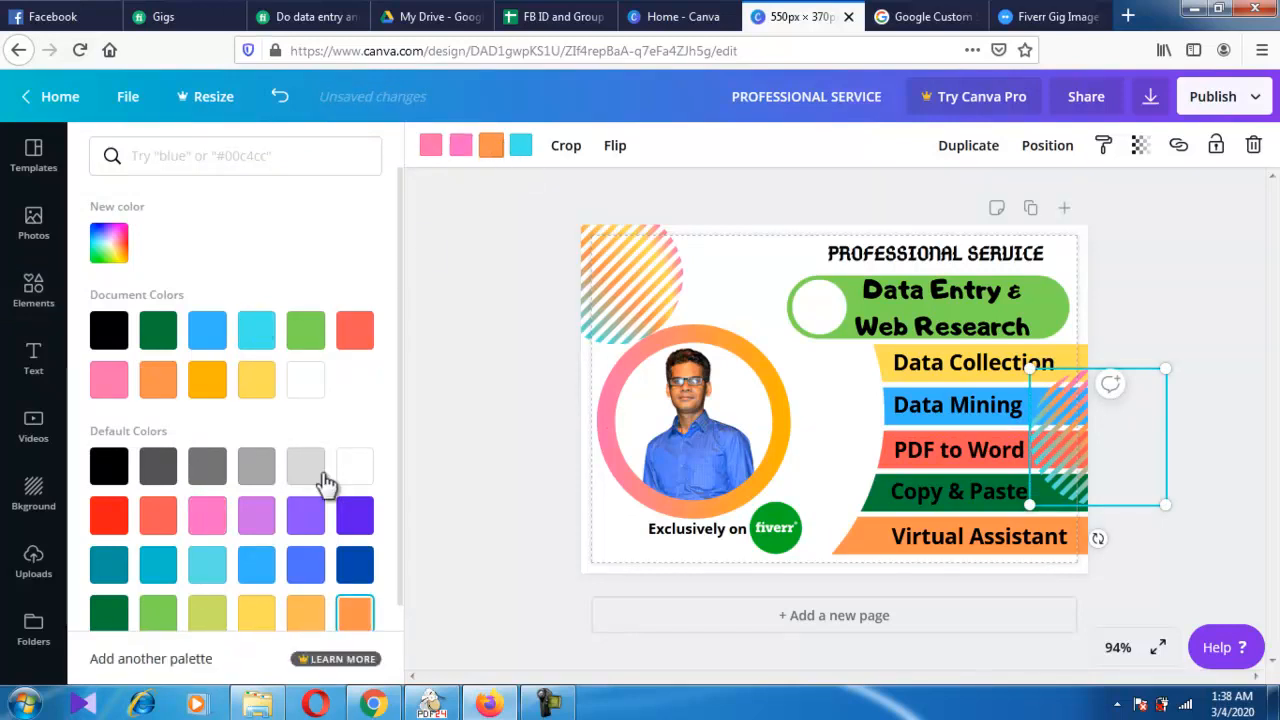
pyautogui.click(209, 568)
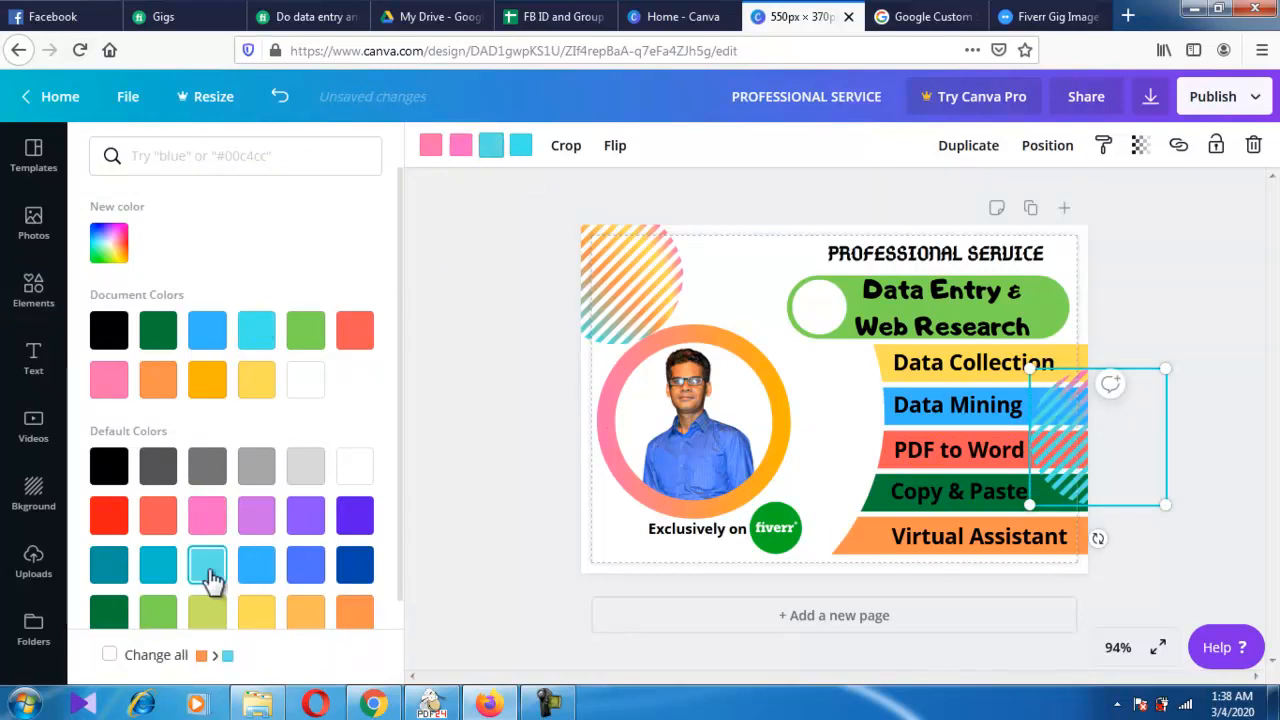
# - Change the copied striped circle's fourth gradient color to yellow and its first to violet
pyautogui.click(522, 149)
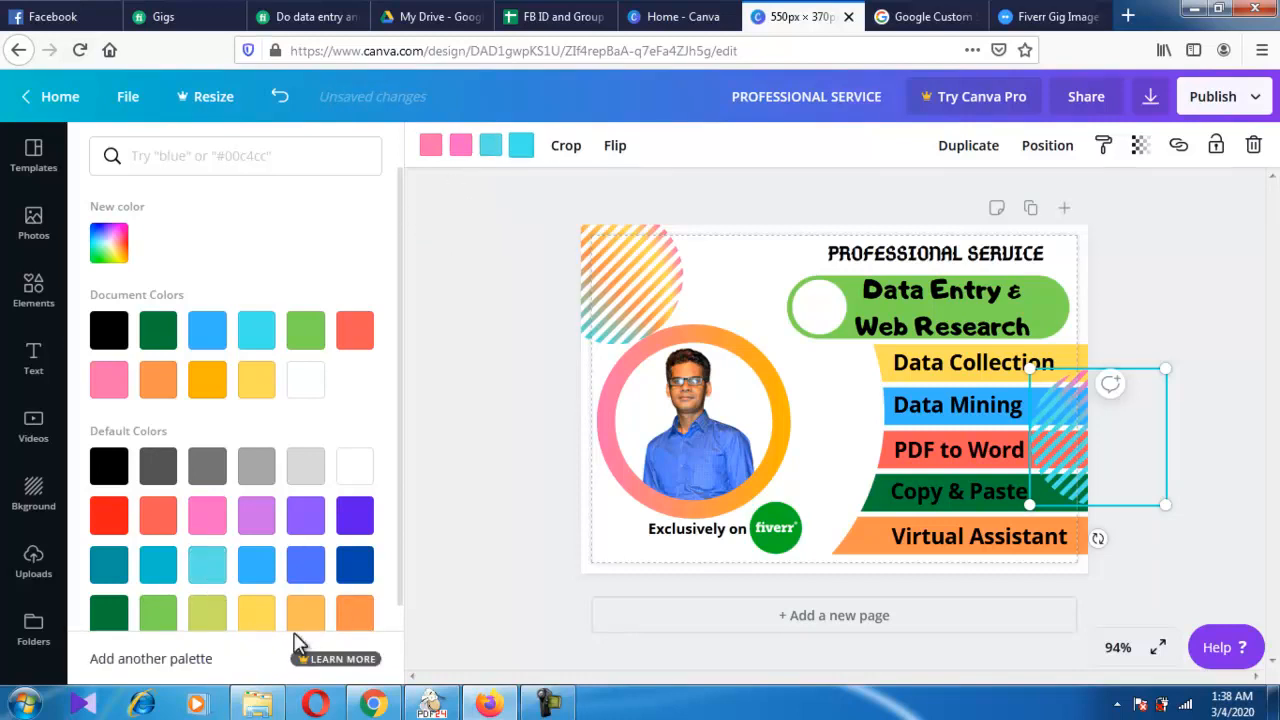
pyautogui.click(257, 614)
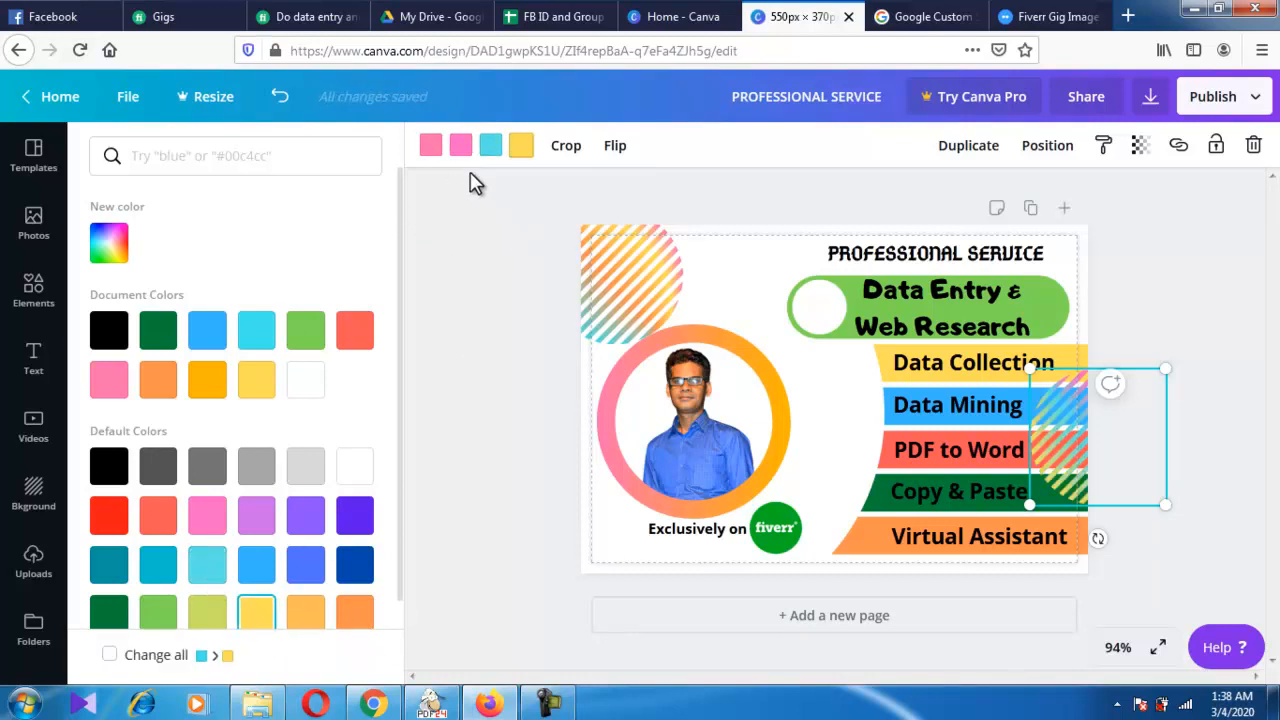
pyautogui.click(432, 147)
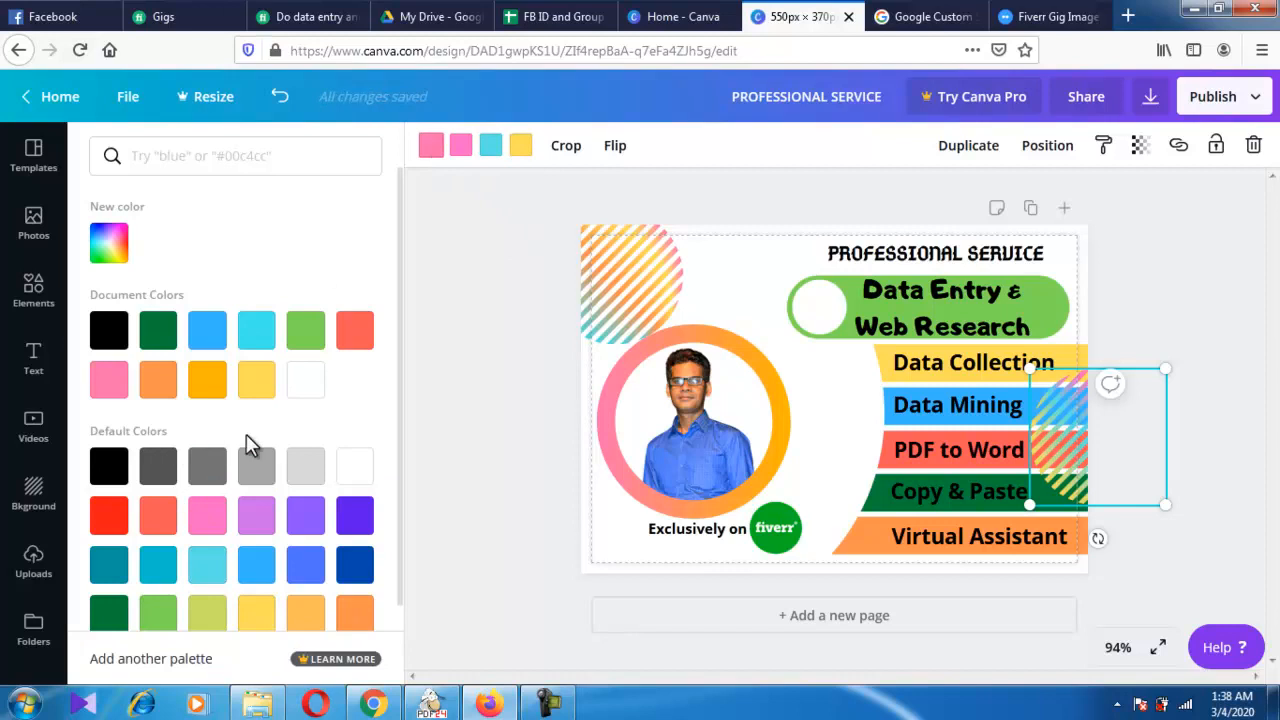
pyautogui.click(308, 381)
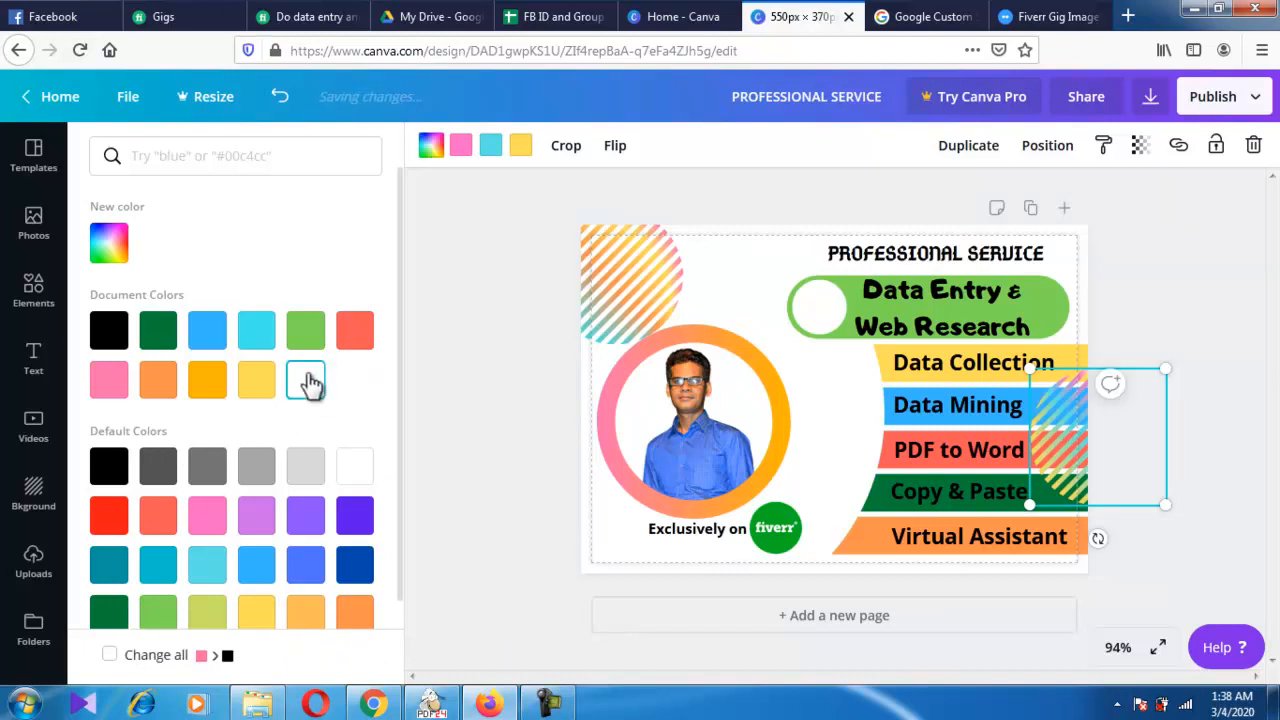
pyautogui.click(111, 570)
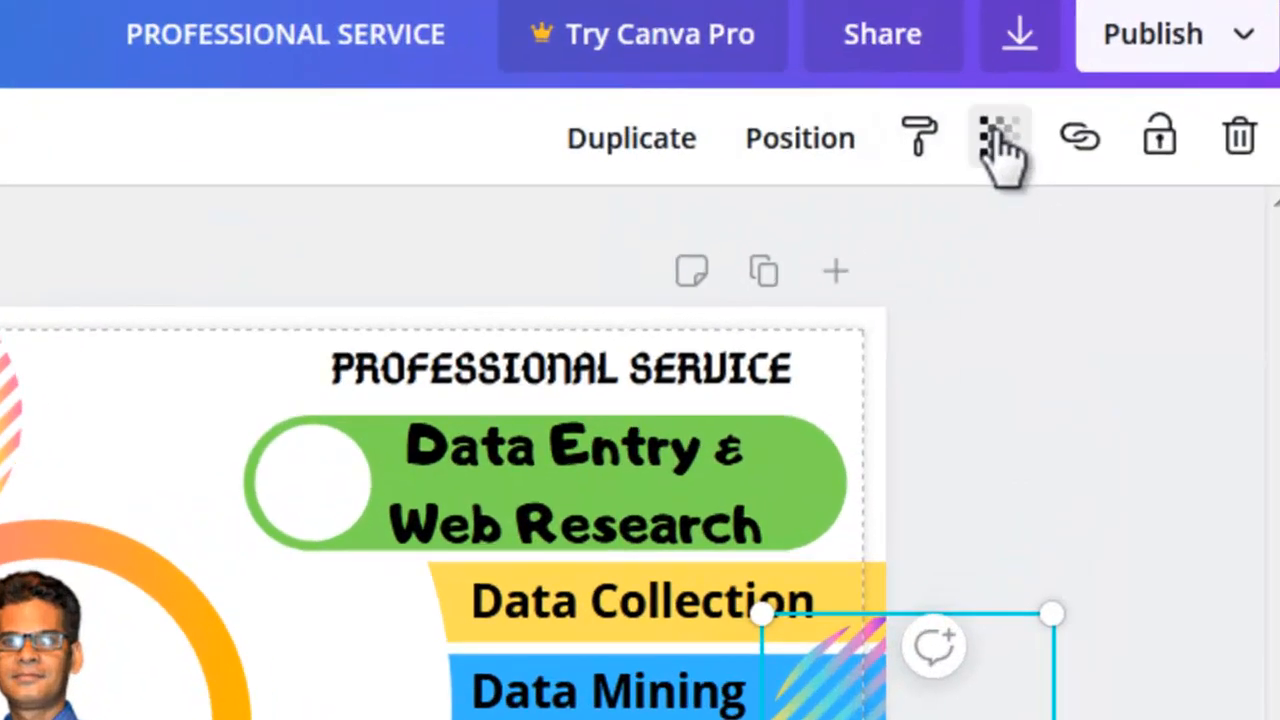
# - Make both striped circles partly transparent, setting the transparency of the one in the design's upper-left corner to 61
pyautogui.click(1140, 145)
pyautogui.moveTo(900, 241); pyautogui.dragTo(810, 241)
pyautogui.click(1072, 372)
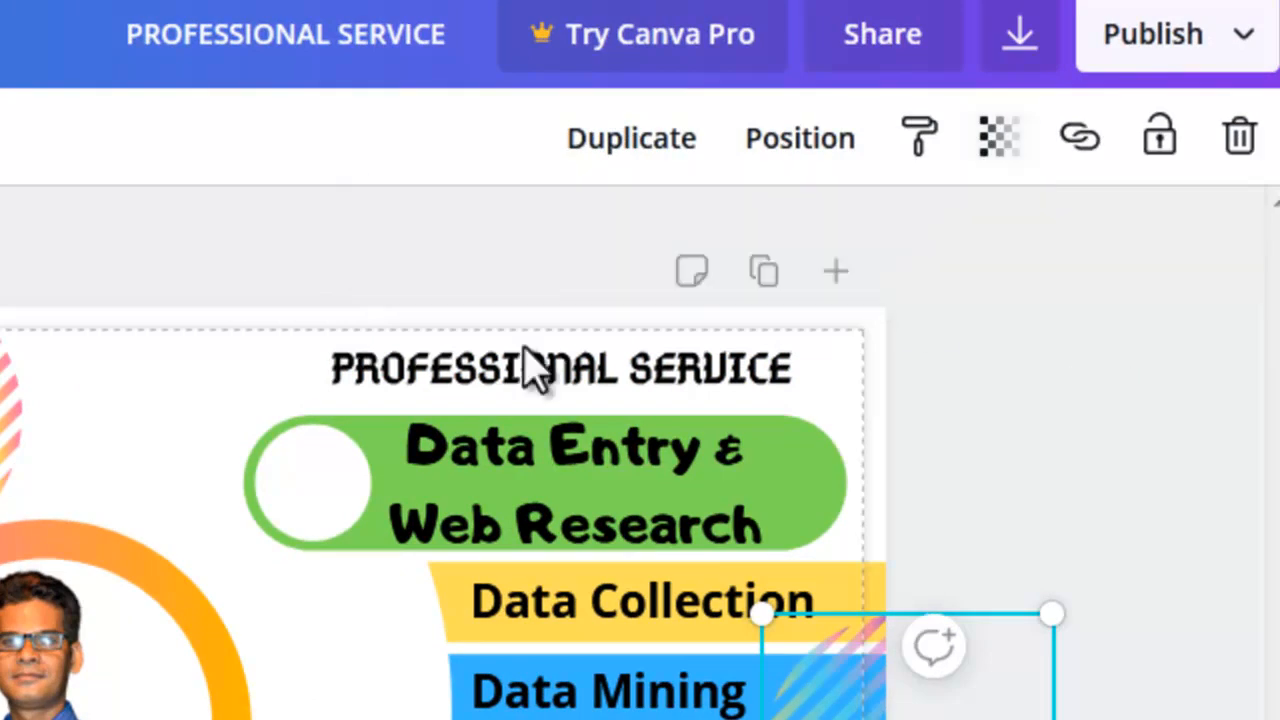
pyautogui.click(3, 424)
pyautogui.click(1005, 160)
pyautogui.moveTo(900, 241); pyautogui.dragTo(790, 241)
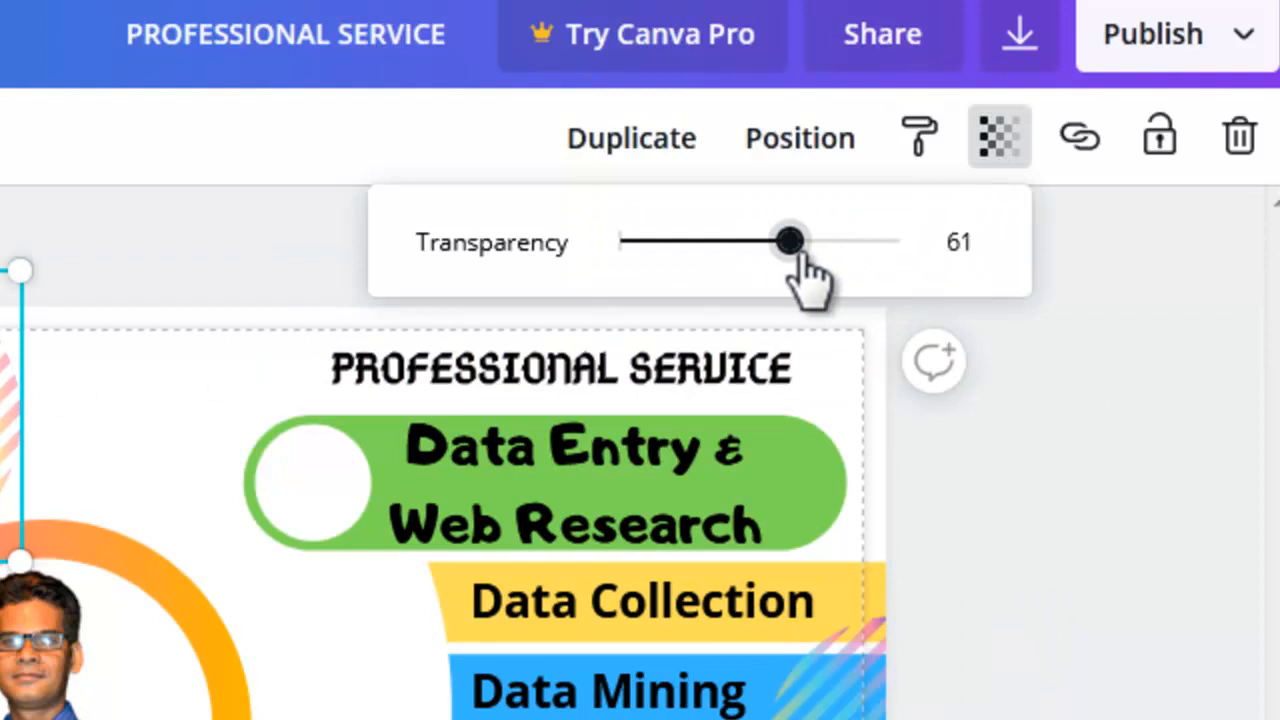
pyautogui.click(1080, 418)
# - Enlarge the green rounded heading shape to about 333 × 75 and nudge the "Data Entry & Web Research" text slightly right and up
pyautogui.click(823, 494)
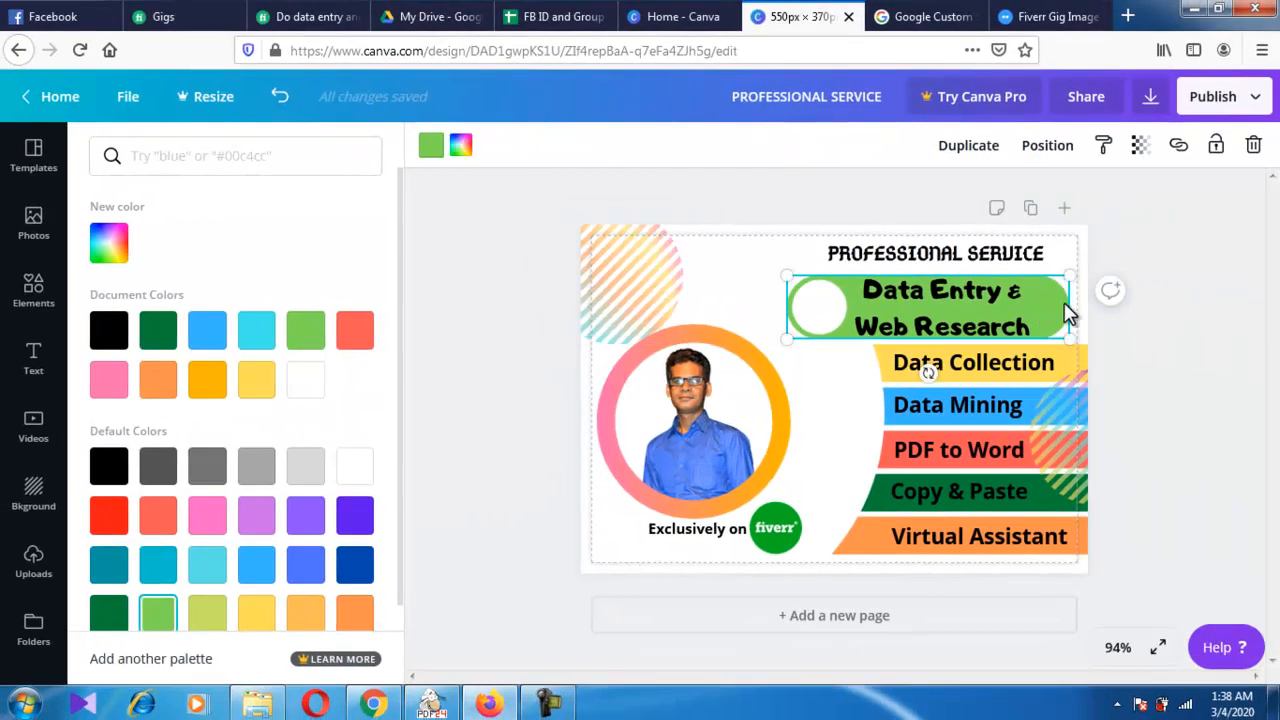
pyautogui.moveTo(1073, 307); pyautogui.dragTo(1078, 281)
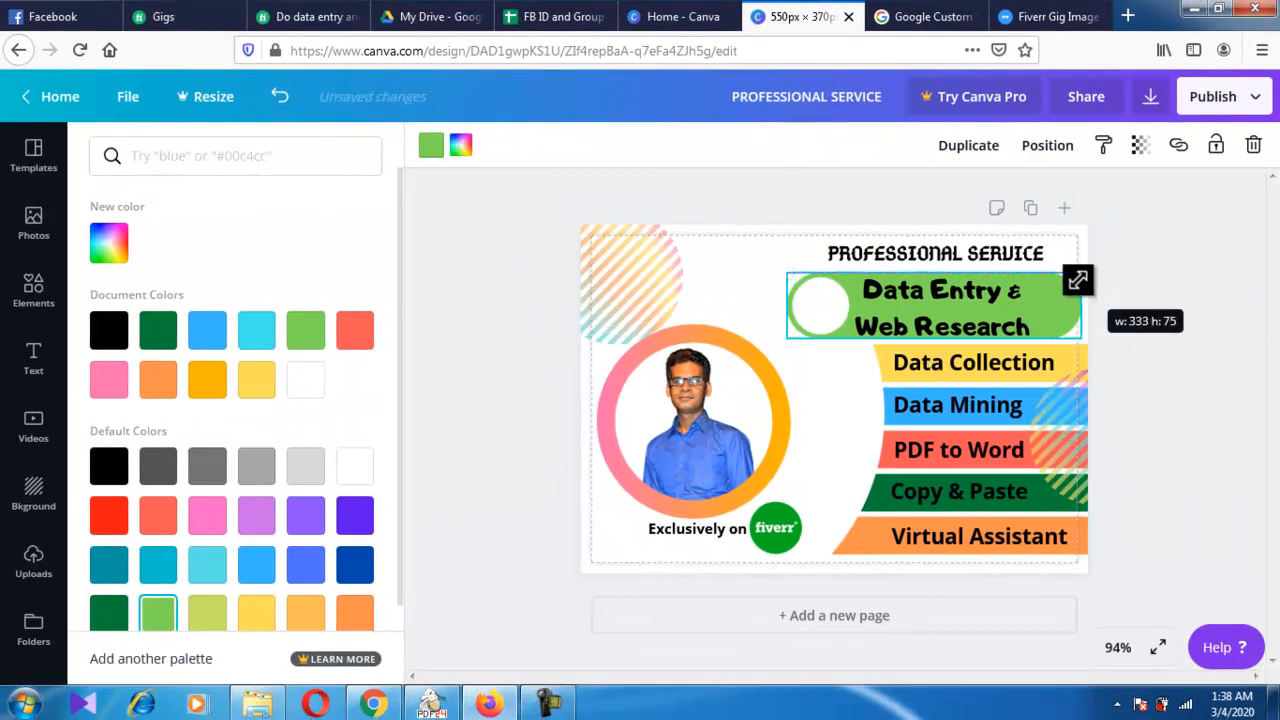
pyautogui.click(978, 290)
pyautogui.press('Right')
pyautogui.press('Right')
pyautogui.press('Right')
pyautogui.press('Right')
pyautogui.press('Up')
pyautogui.press('Up')
pyautogui.press('Right')
pyautogui.press('Right')
pyautogui.click(1149, 378)
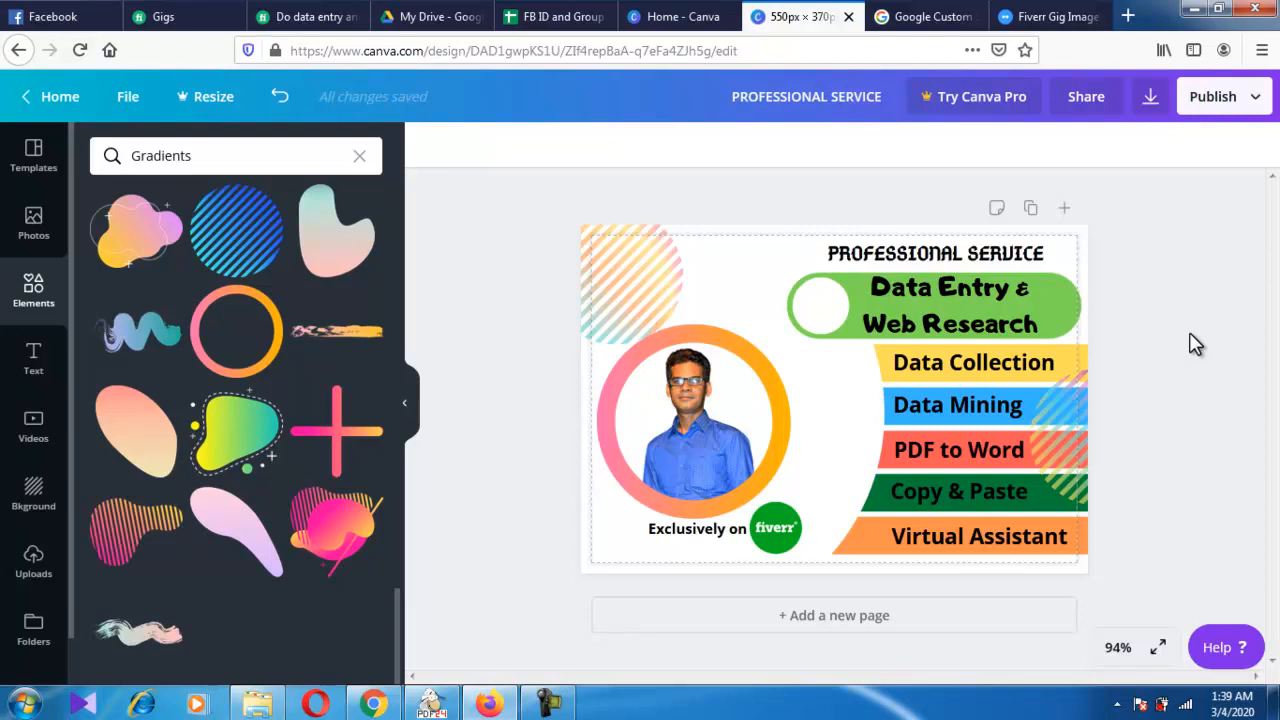
# - Recolor the green rounded shape behind the heading with the brighter custom green #84f653
pyautogui.click(1061, 295)
pyautogui.click(431, 146)
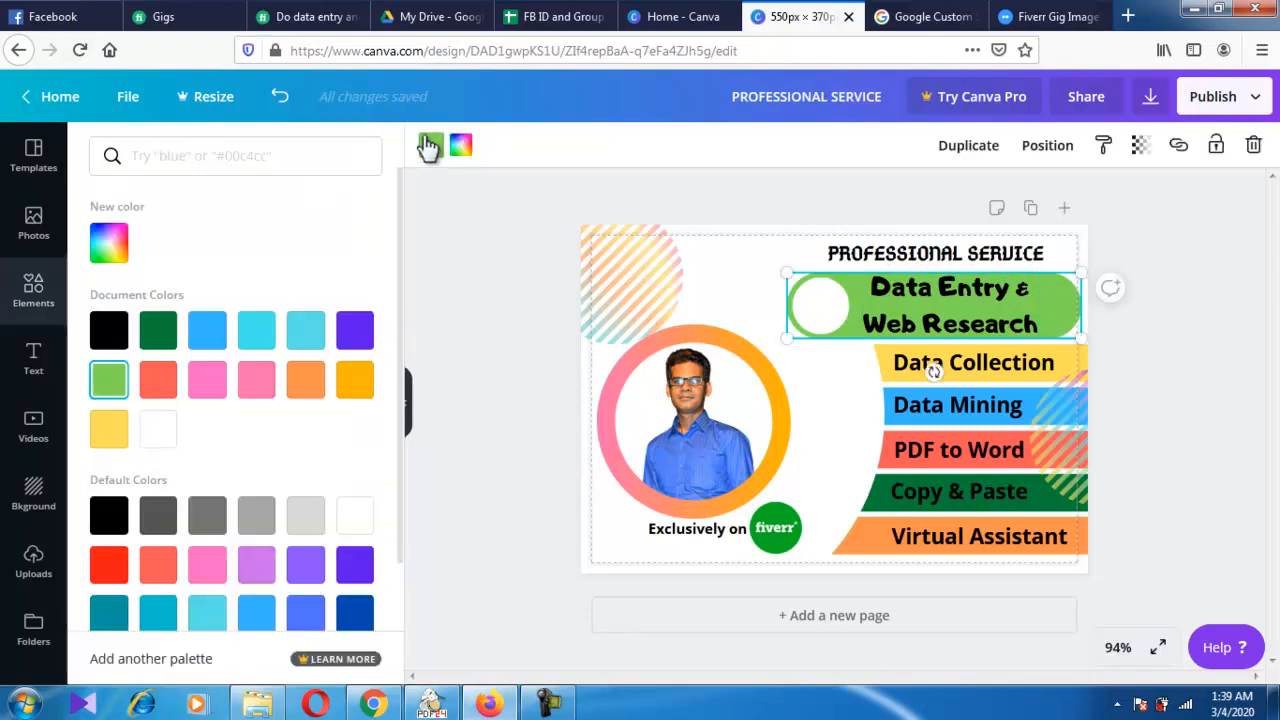
pyautogui.scroll(-1, 351, 461)
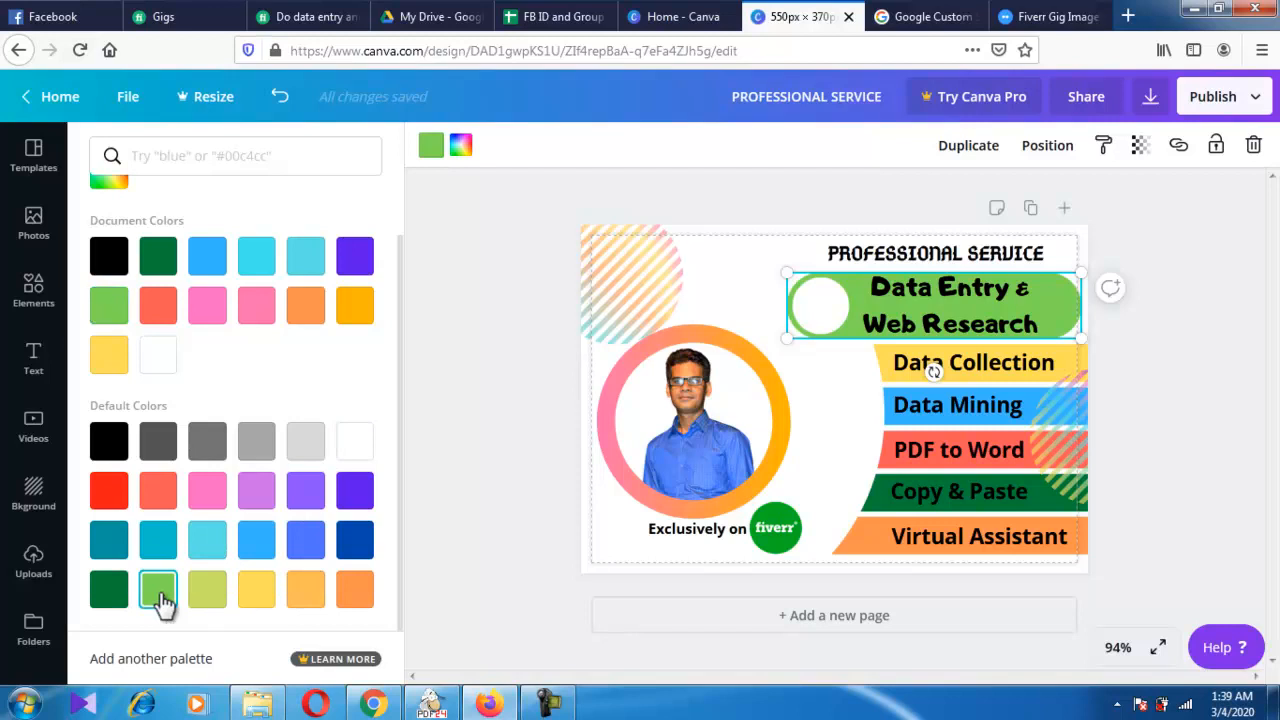
pyautogui.click(431, 147)
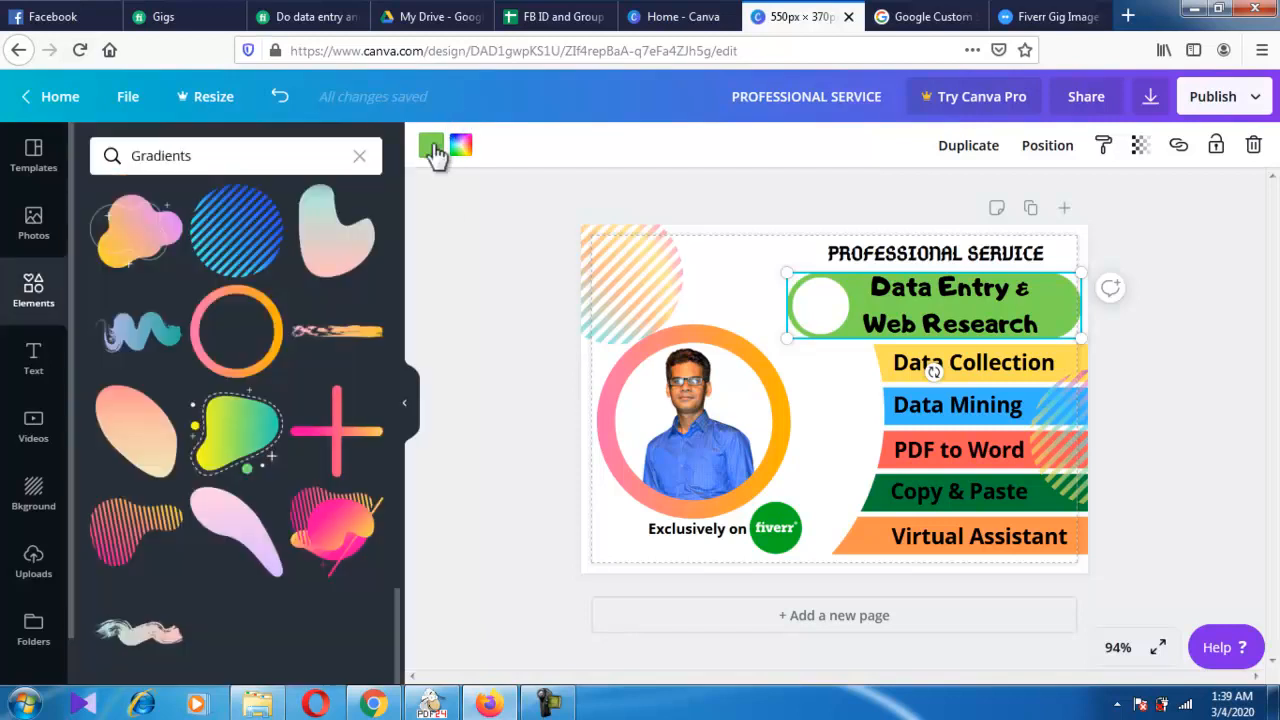
pyautogui.click(433, 150)
pyautogui.click(110, 244)
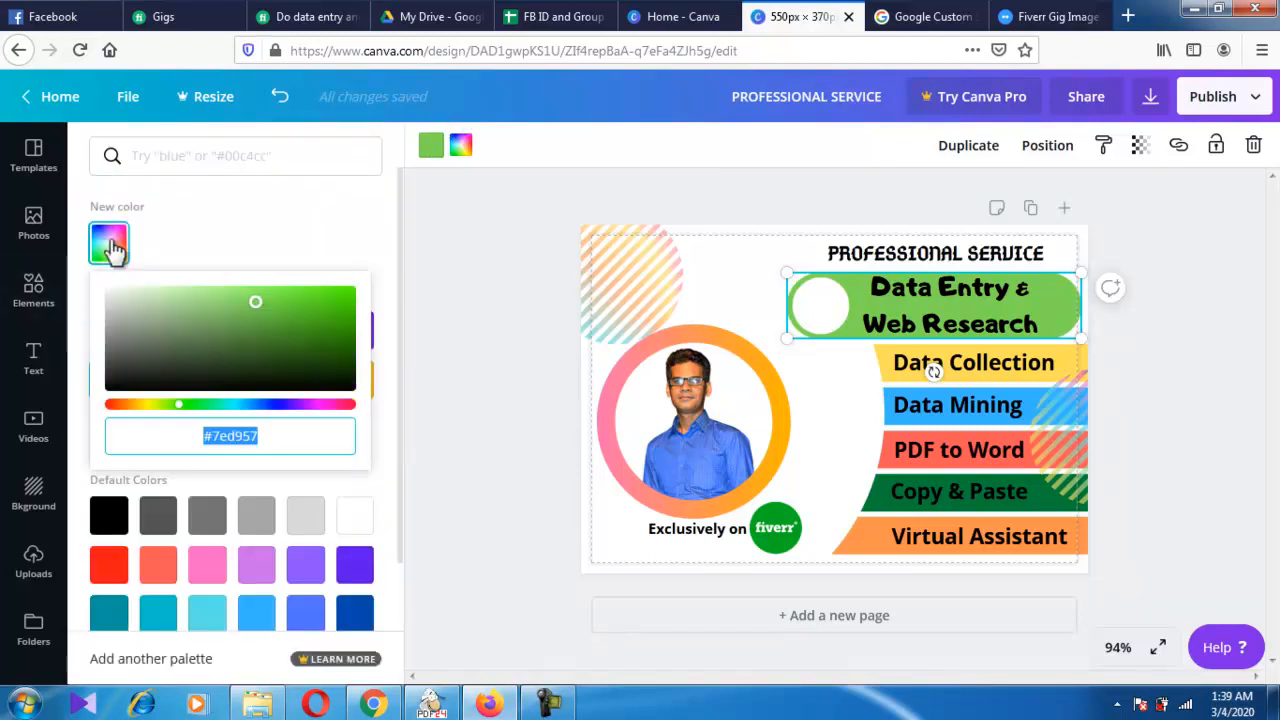
pyautogui.moveTo(255, 300)
pyautogui.mouseDown()
pyautogui.moveTo(235, 308)
pyautogui.moveTo(305, 301)
pyautogui.moveTo(277, 300)
pyautogui.mouseUp()
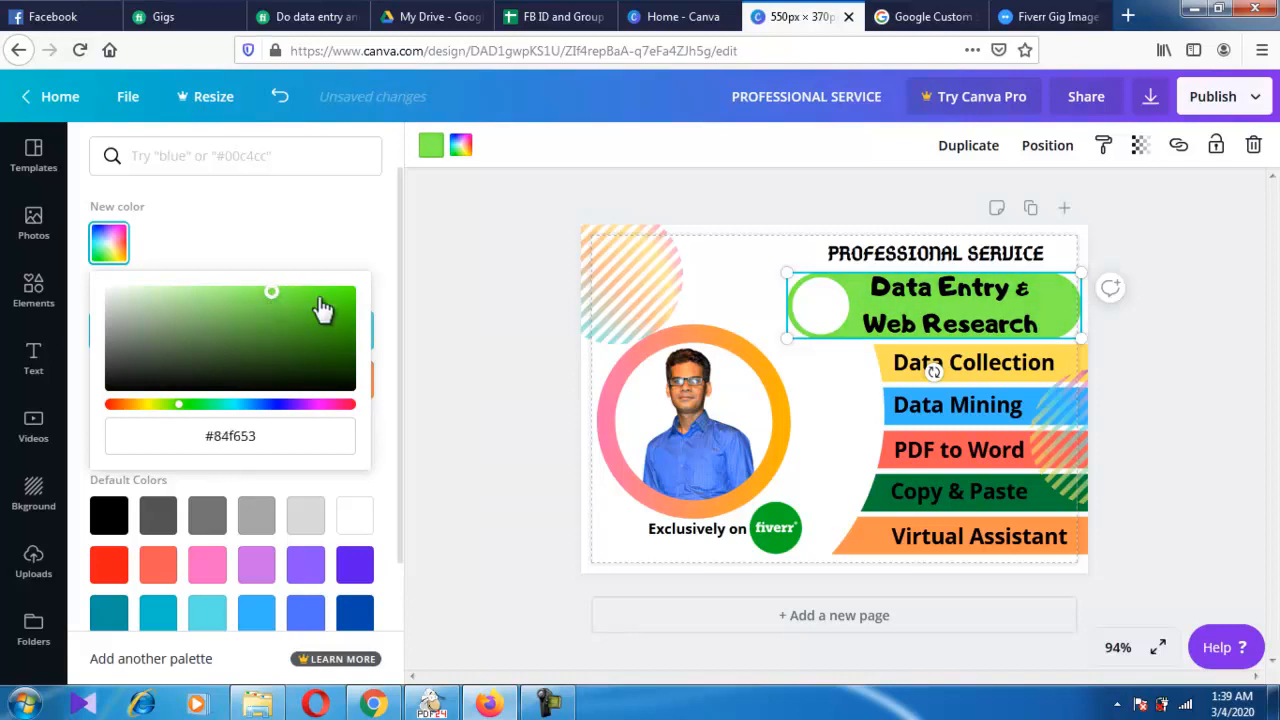
pyautogui.click(468, 318)
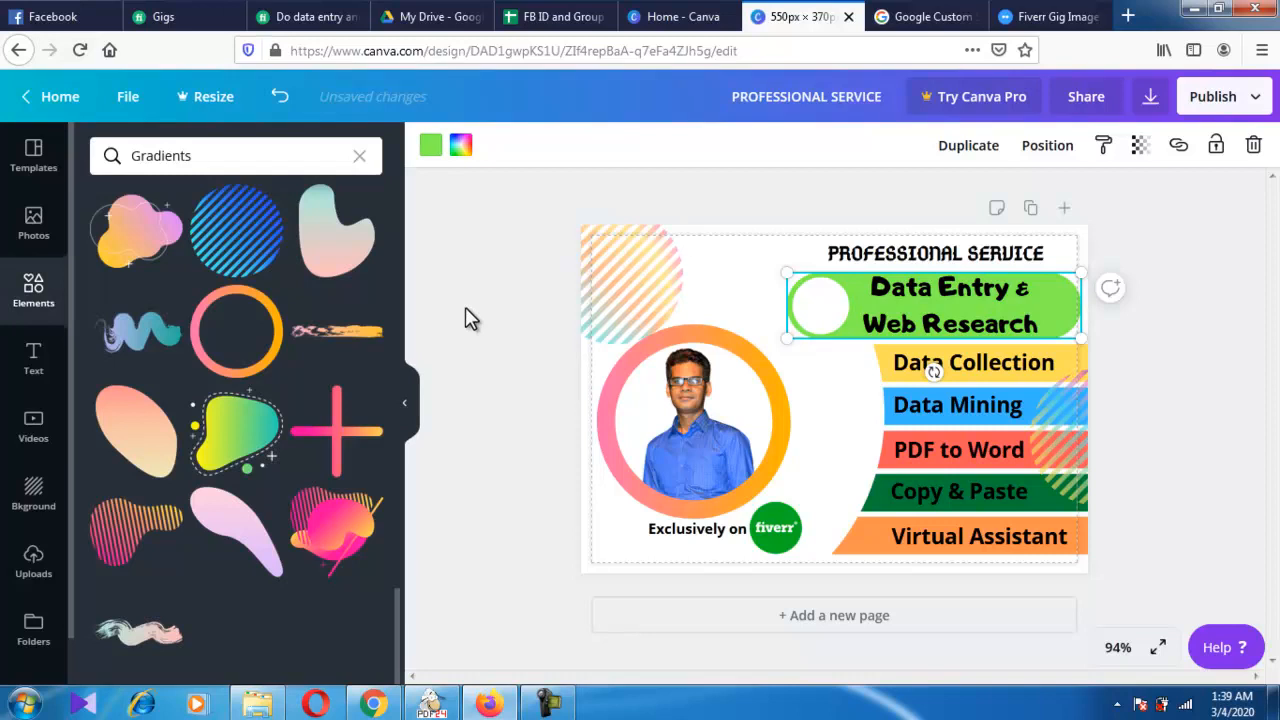
pyautogui.click(533, 302)
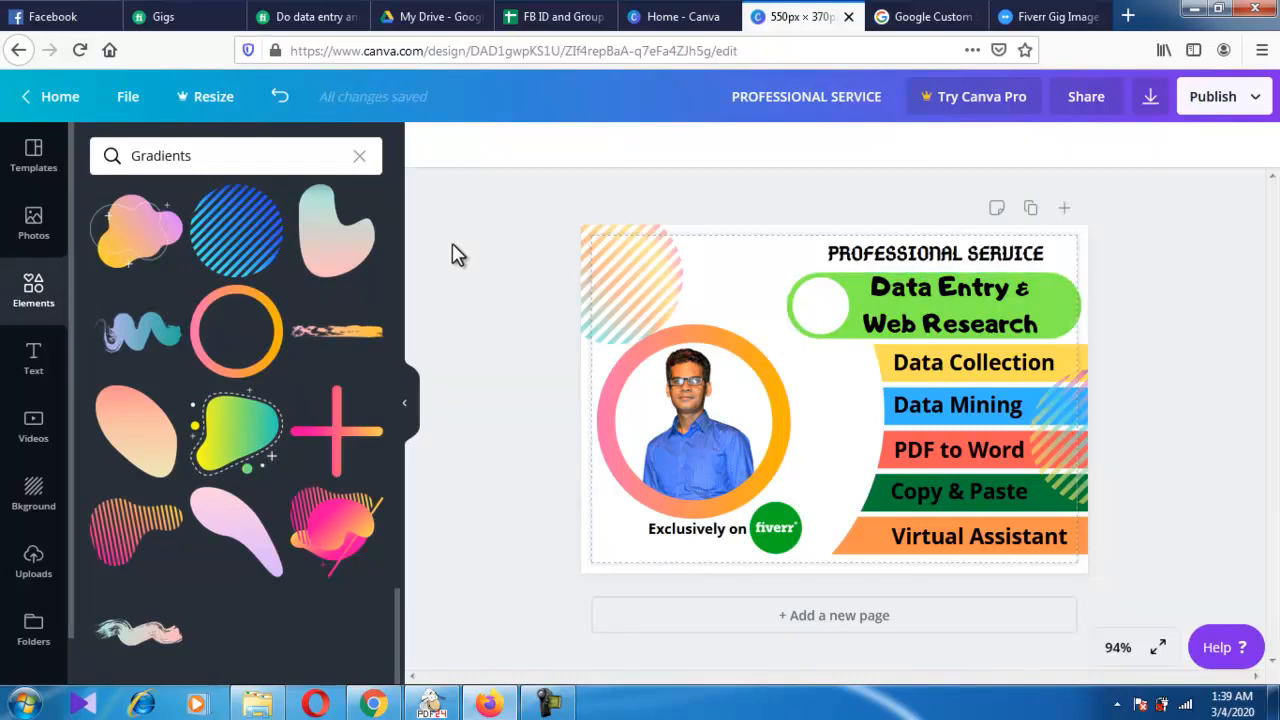
# - Reduce the "PROFESSIONAL SERVICE" text to font size 16 and nudge it slightly right and down above the green shape
pyautogui.moveTo(458, 628); pyautogui.dragTo(886, 198)
pyautogui.click(968, 266)
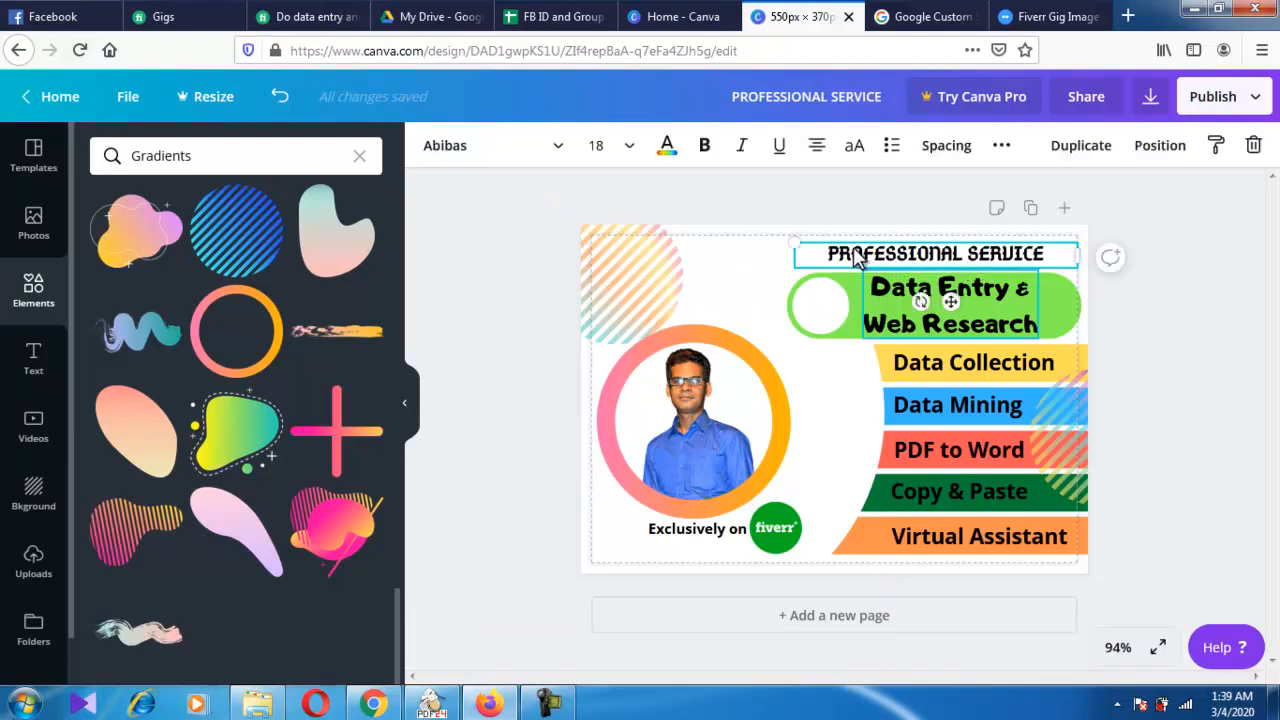
pyautogui.click(617, 146)
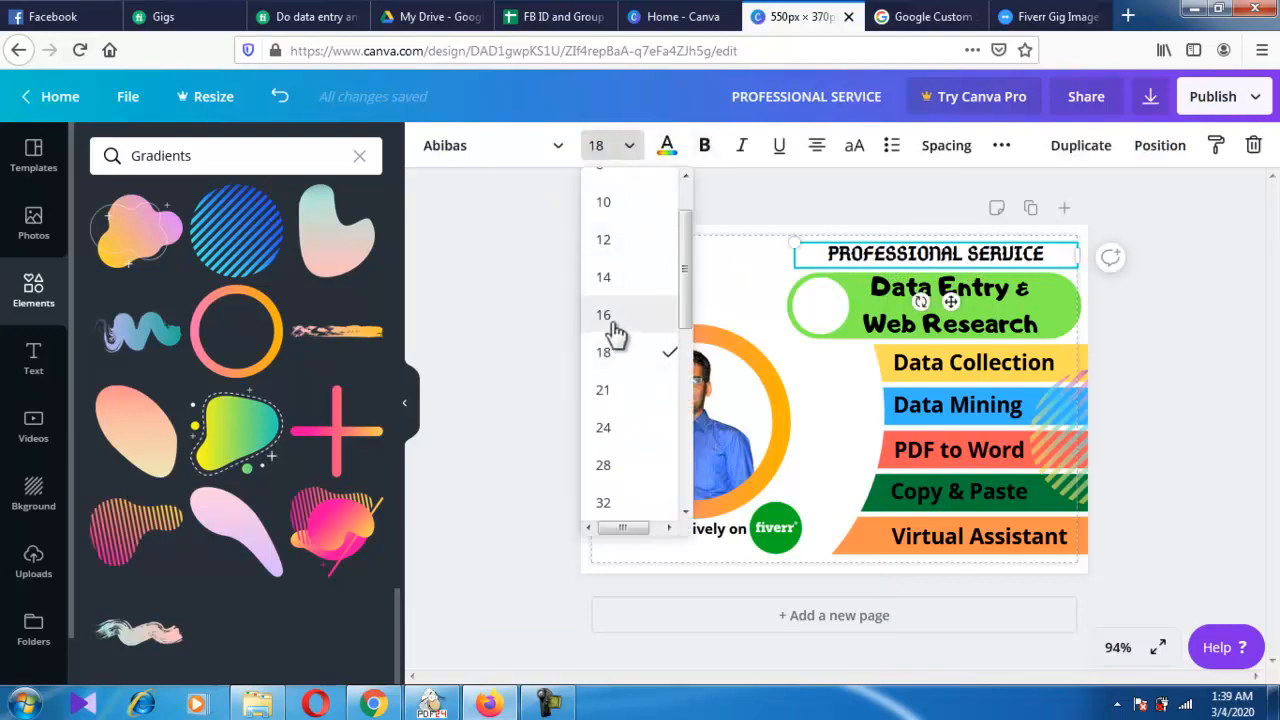
pyautogui.click(610, 313)
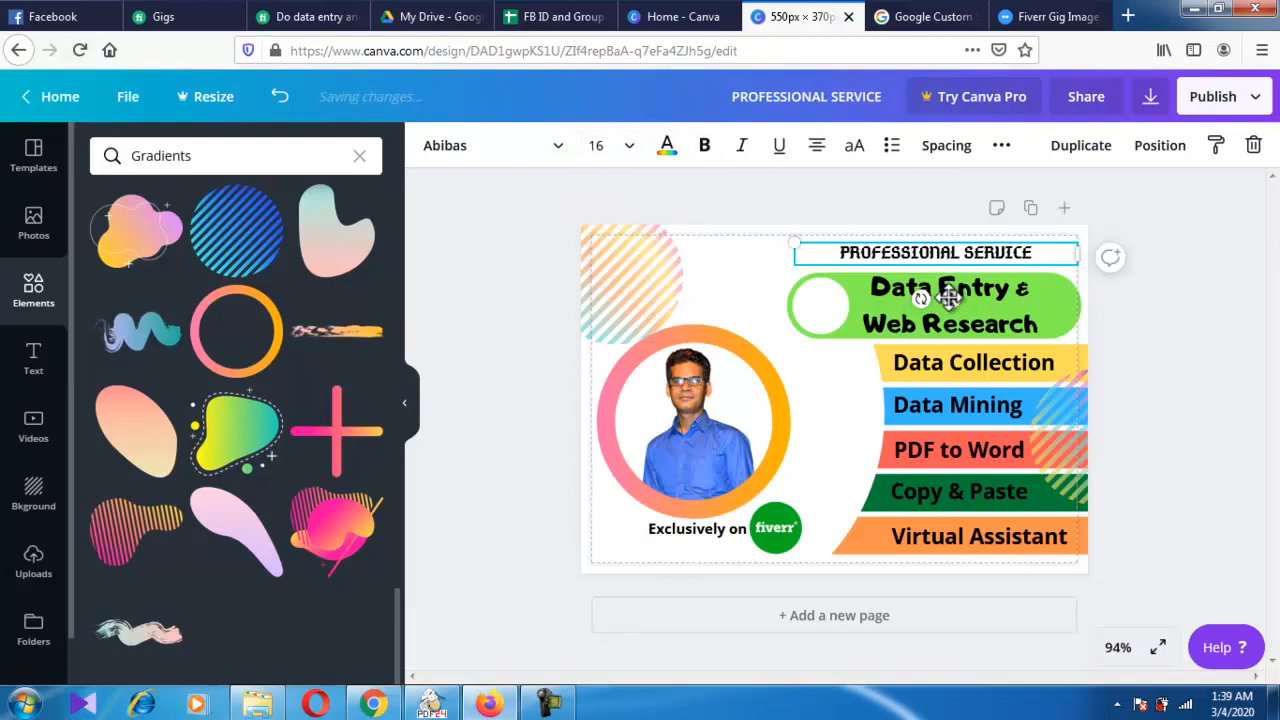
pyautogui.press('Right')
pyautogui.press('Right')
pyautogui.press('Down')
pyautogui.press('Down')
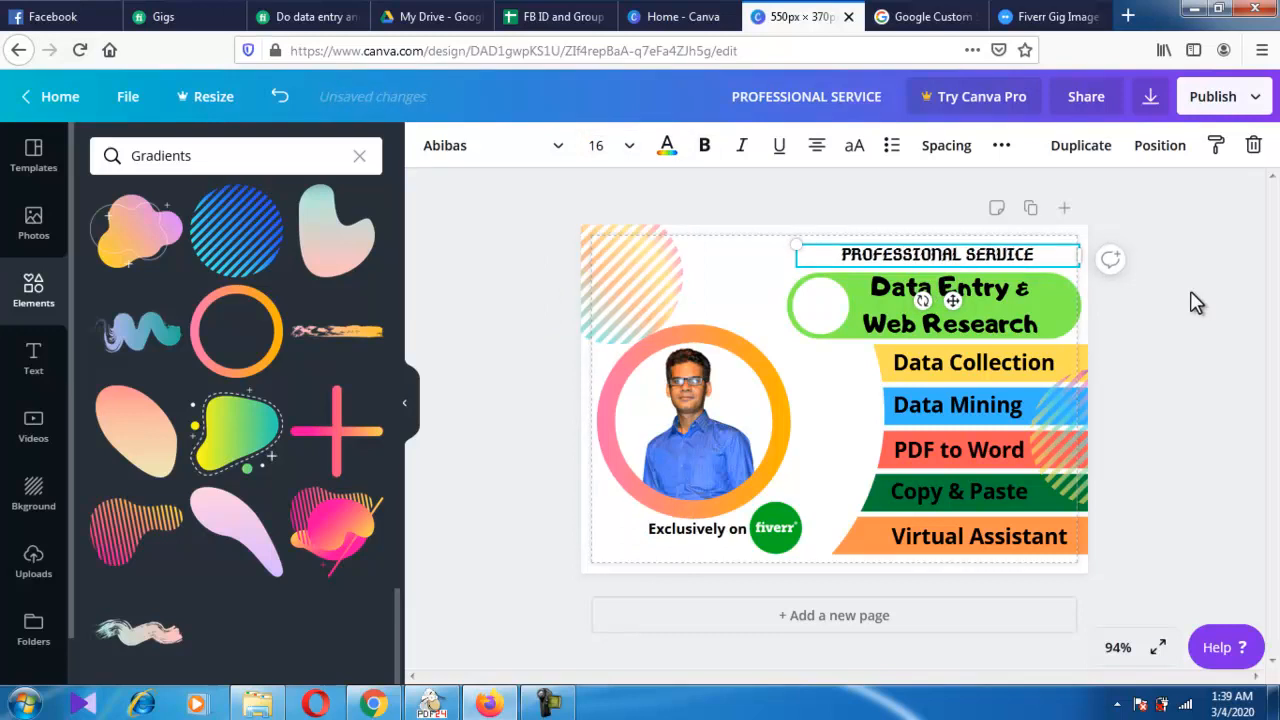
pyautogui.click(1197, 303)
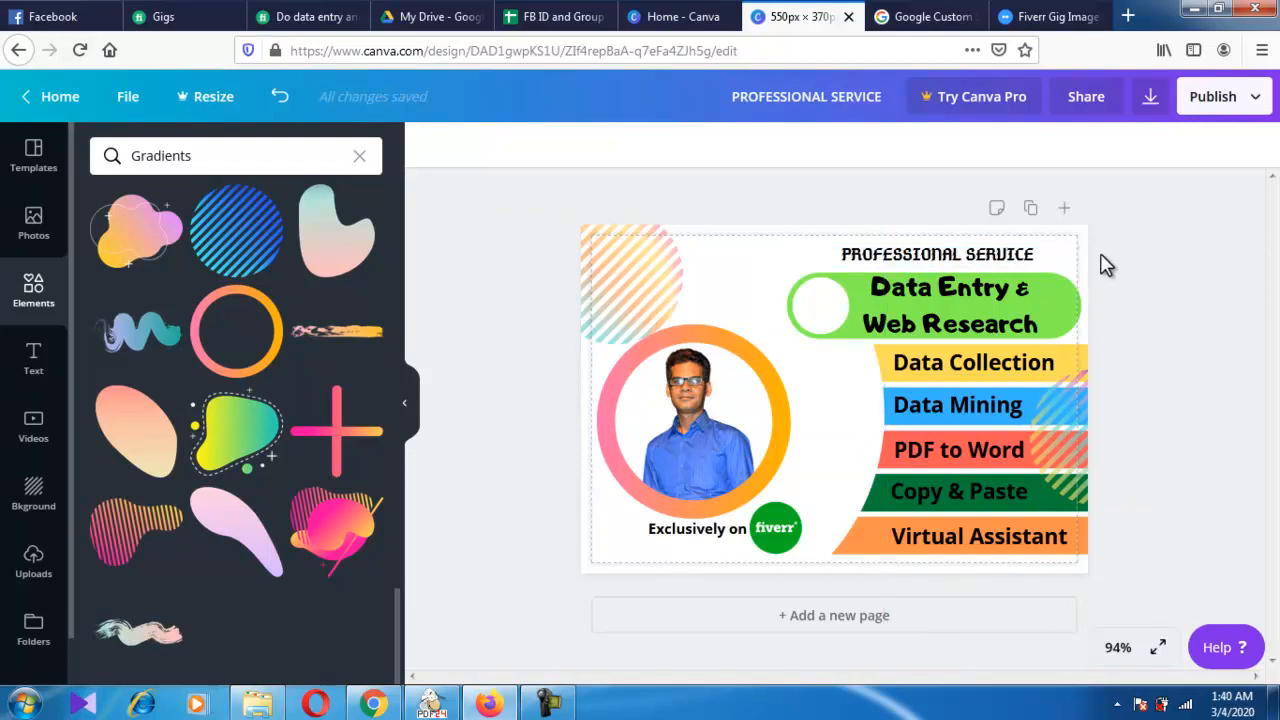
# - Download the finished design as PROFESSIONAL SERVICE.png, save the file and dismiss the Canva Pro trial offer
pyautogui.click(1213, 97)
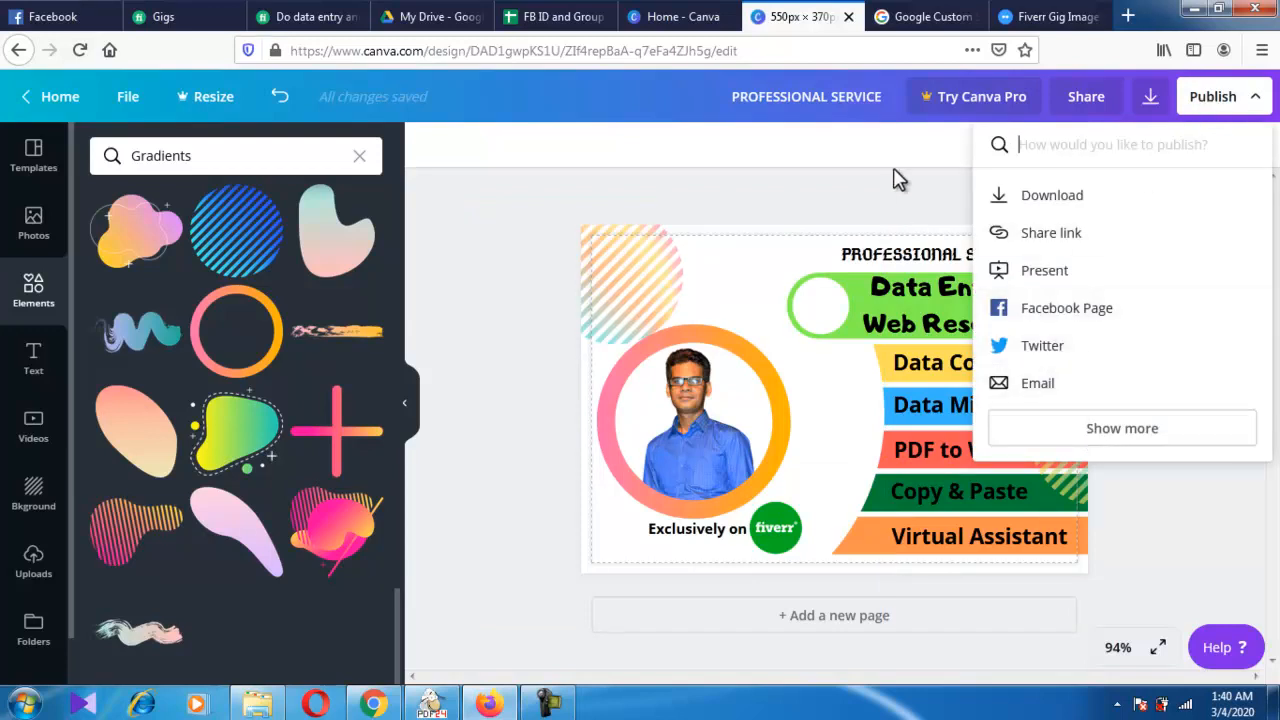
pyautogui.click(1150, 98)
pyautogui.click(1094, 432)
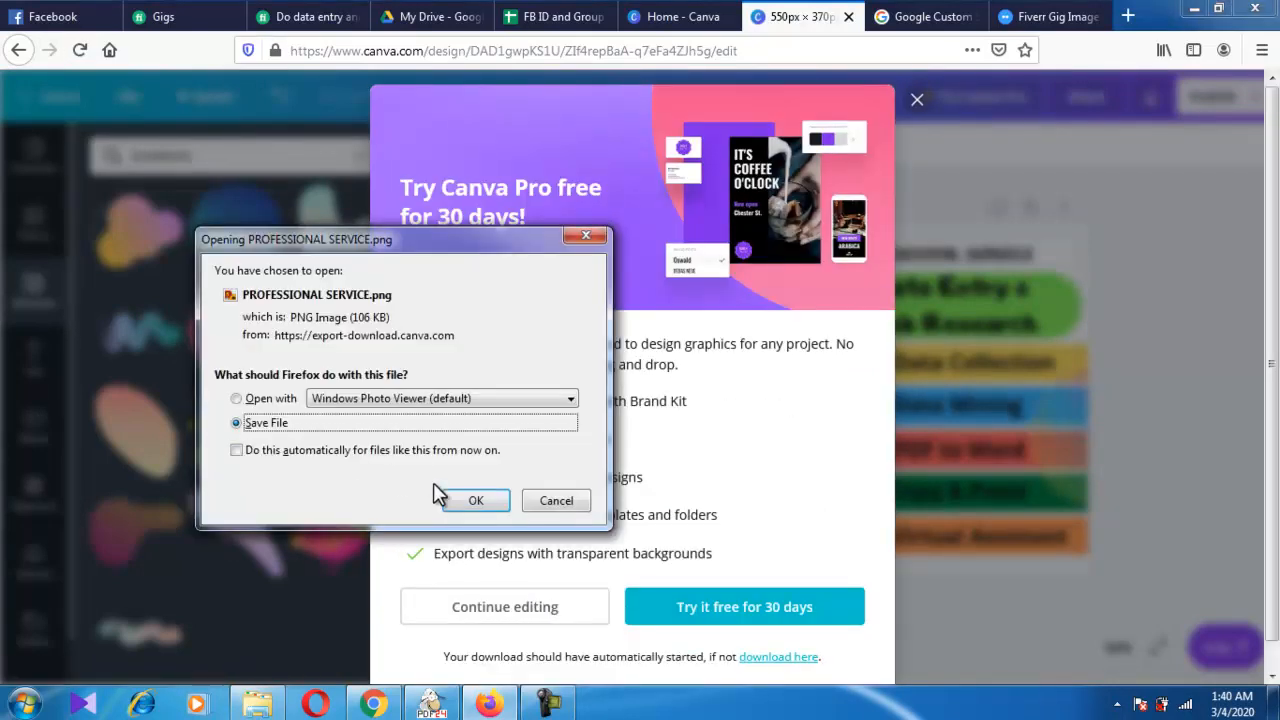
pyautogui.click(478, 498)
pyautogui.click(917, 101)
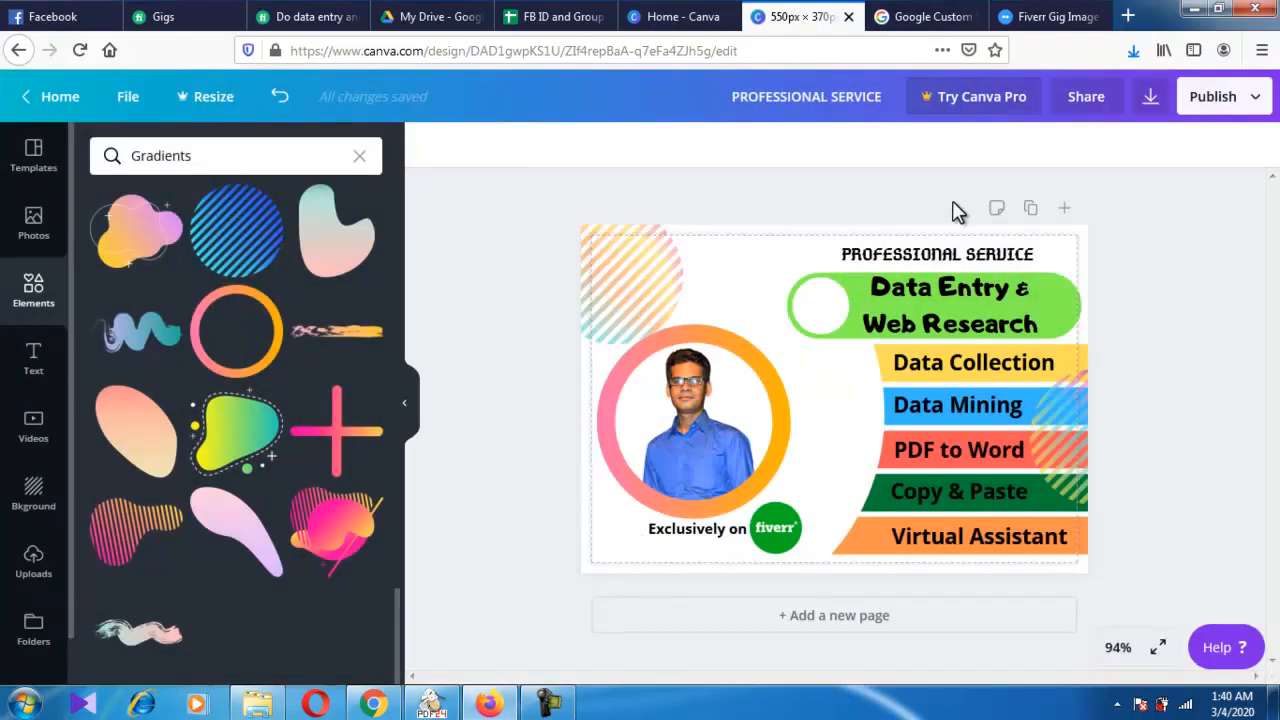